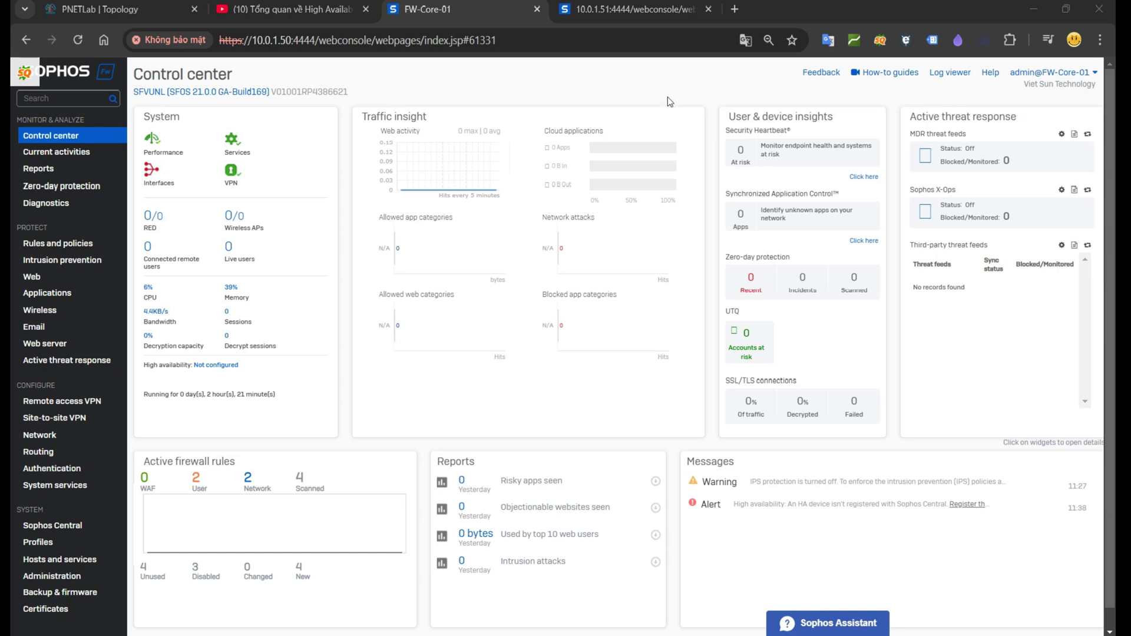
Step: Switch to the Sophos High Availability overview video on YouTube and highlight its title
left_click(285, 2)
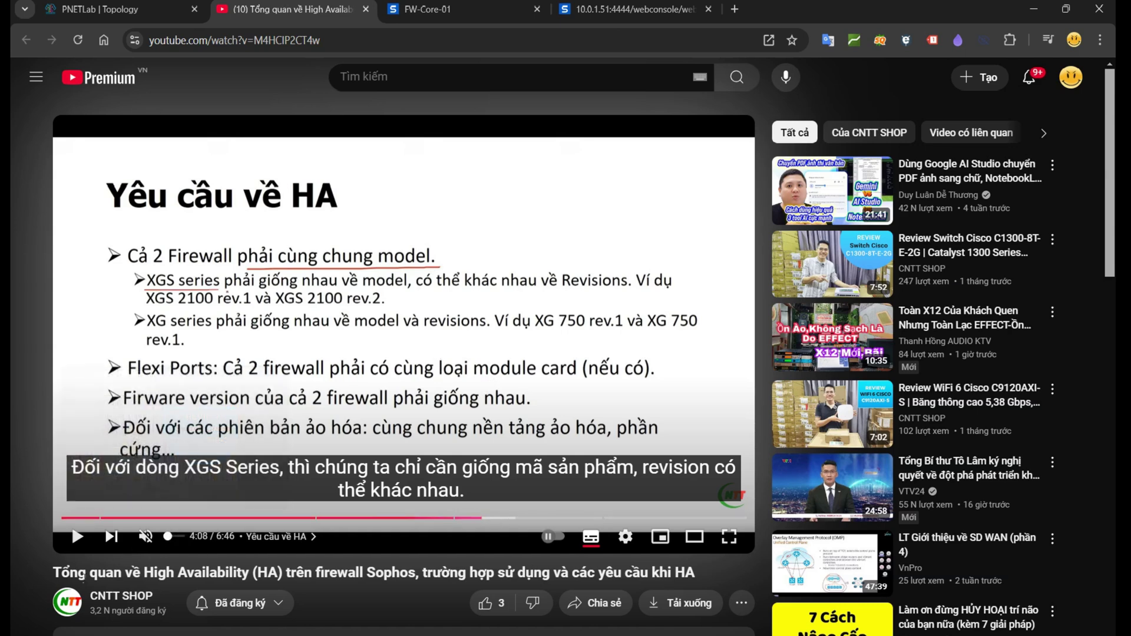
left_click_drag(61, 573, 695, 575)
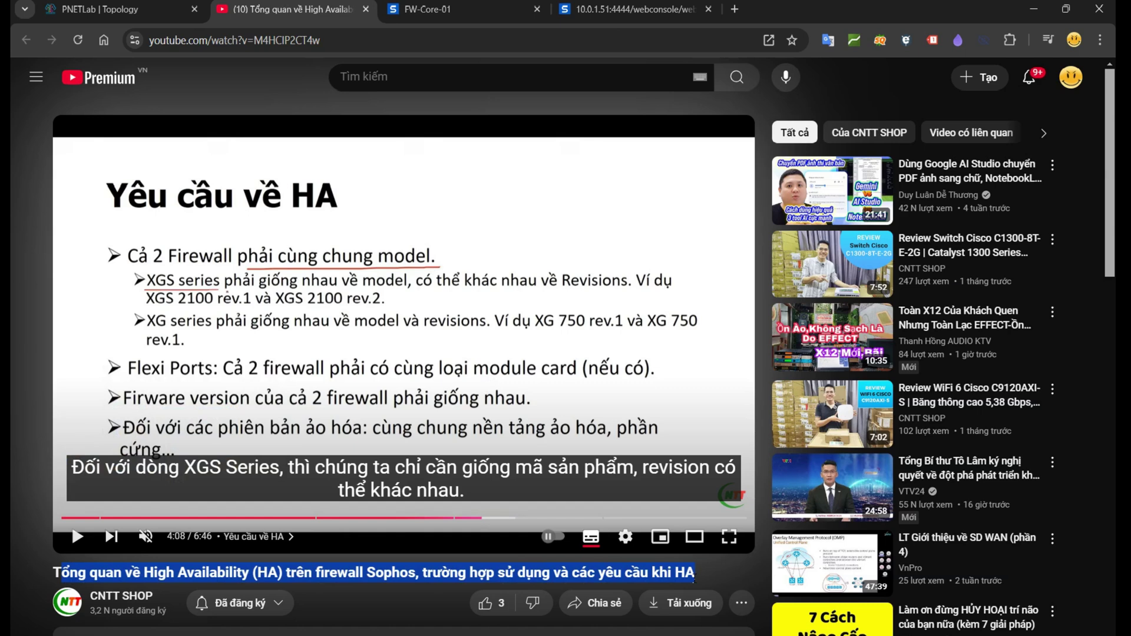
scroll(694, 579, "down", 1)
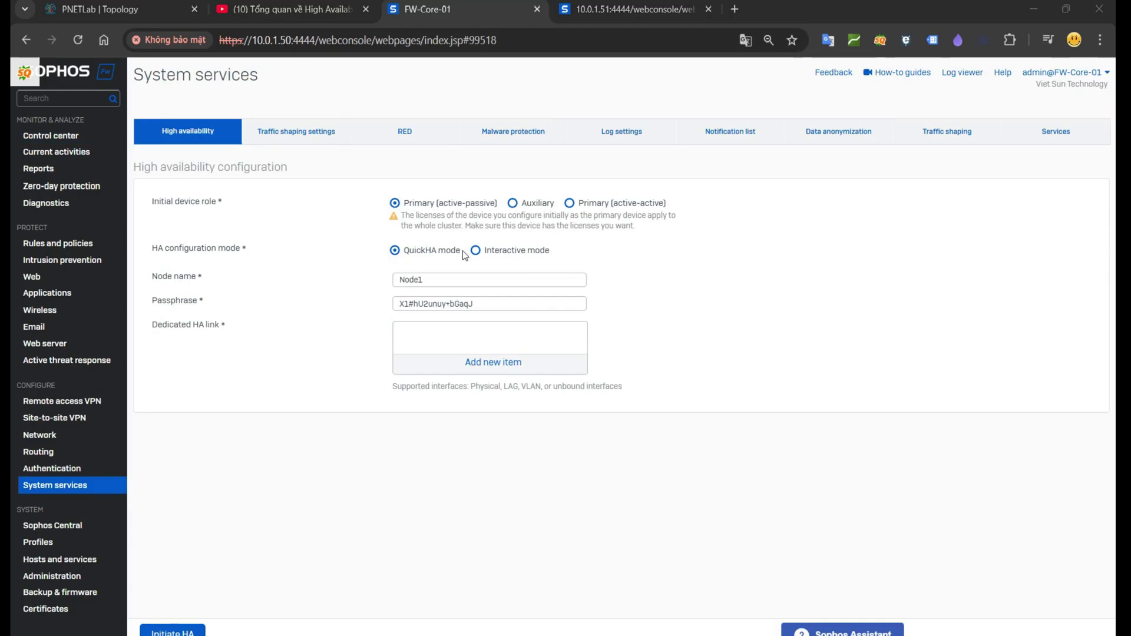
left_click_drag(463, 251, 406, 254)
left_click_drag(554, 252, 484, 253)
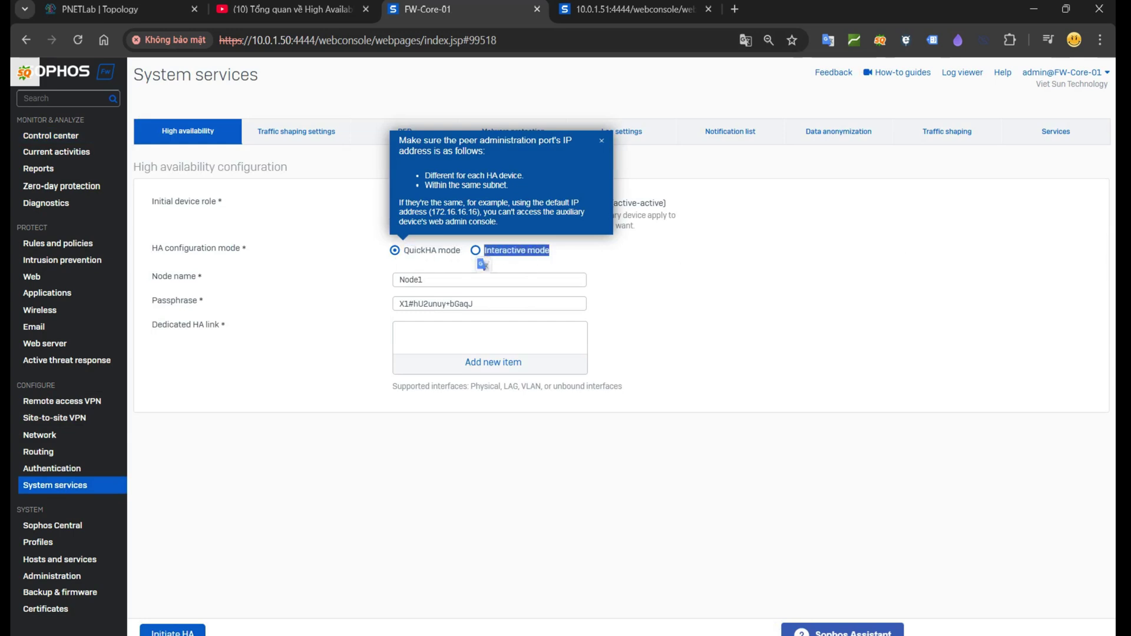
left_click_drag(463, 251, 407, 254)
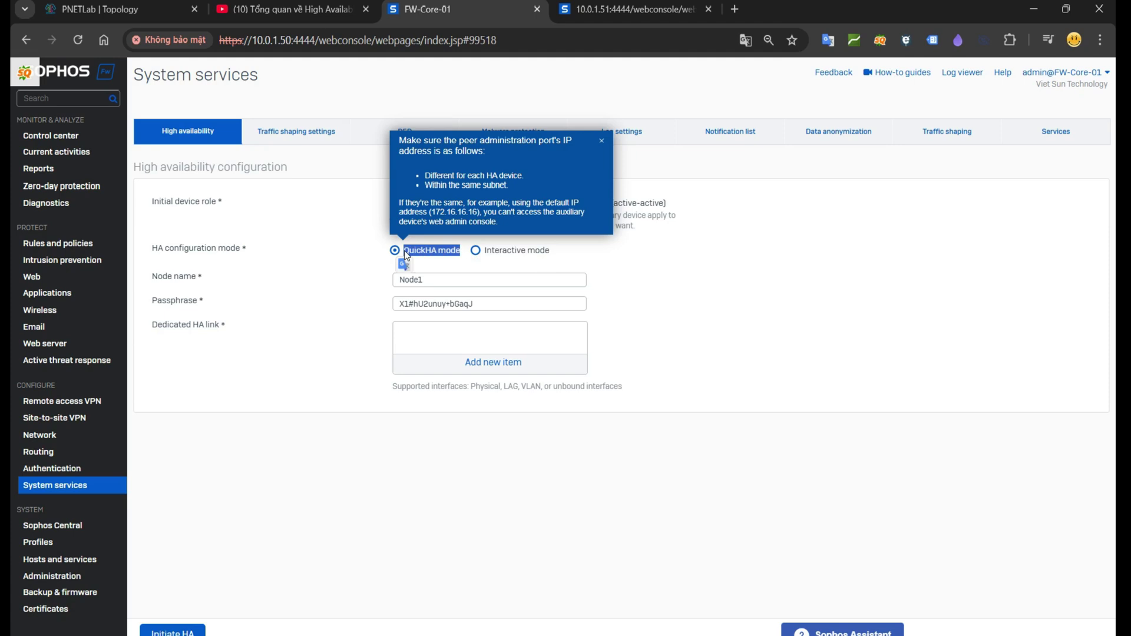
left_click(602, 141)
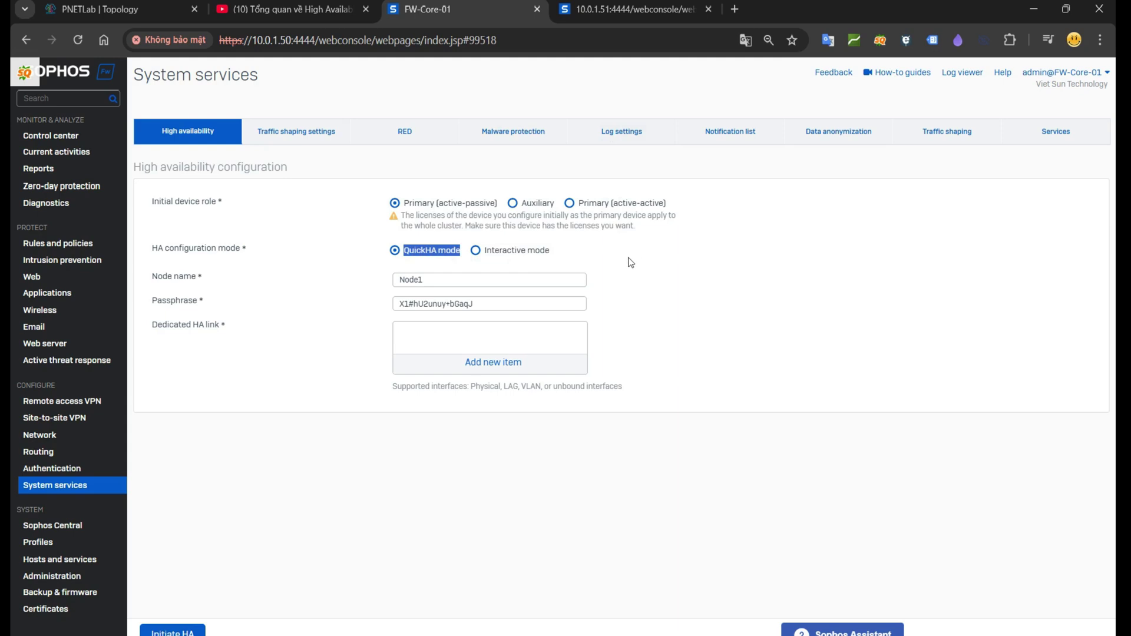
Step: Switch the HA setup to Interactive mode and show the monitored-ports help
left_click(551, 251, "shift")
left_click(507, 252)
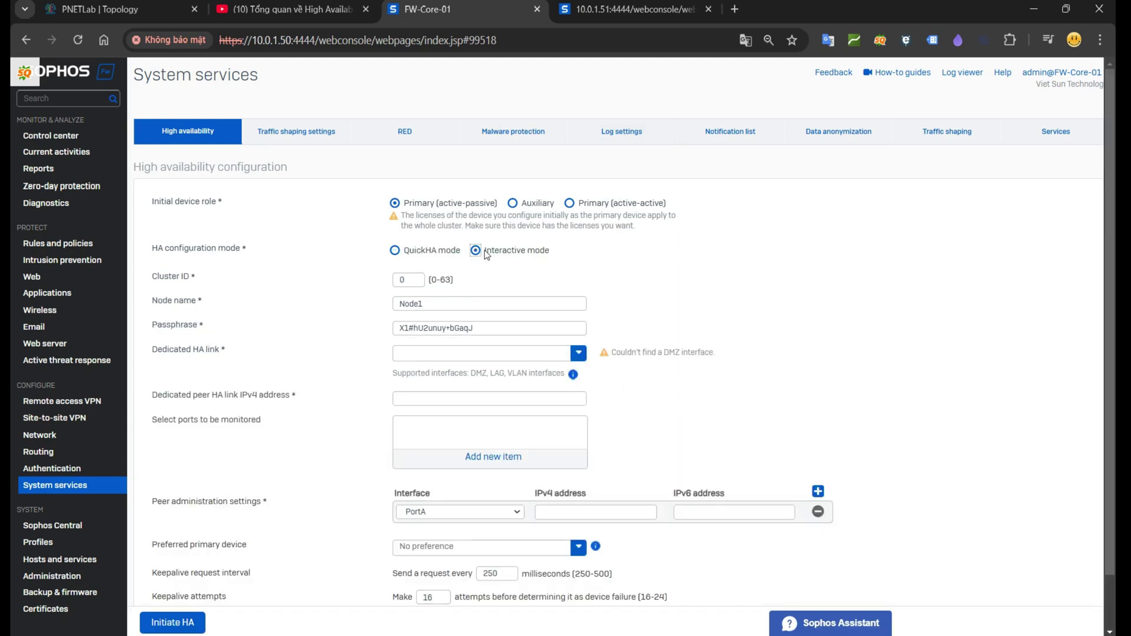
mouse_move(580, 381)
left_click(569, 452)
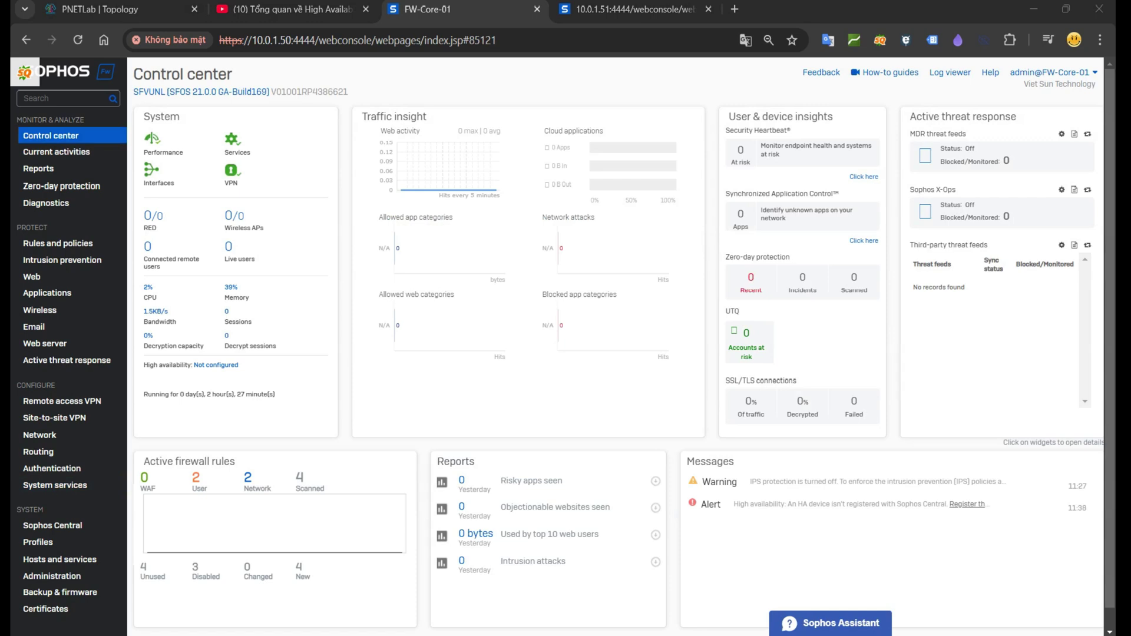
Step: Snip the PNETLab two-firewall topology diagram and move the capture window to the lower right
left_click(118, 9)
key("ctrl+plus")
key("ctrl+plus")
key("super+shift+s")
left_click_drag(49, 96, 534, 604)
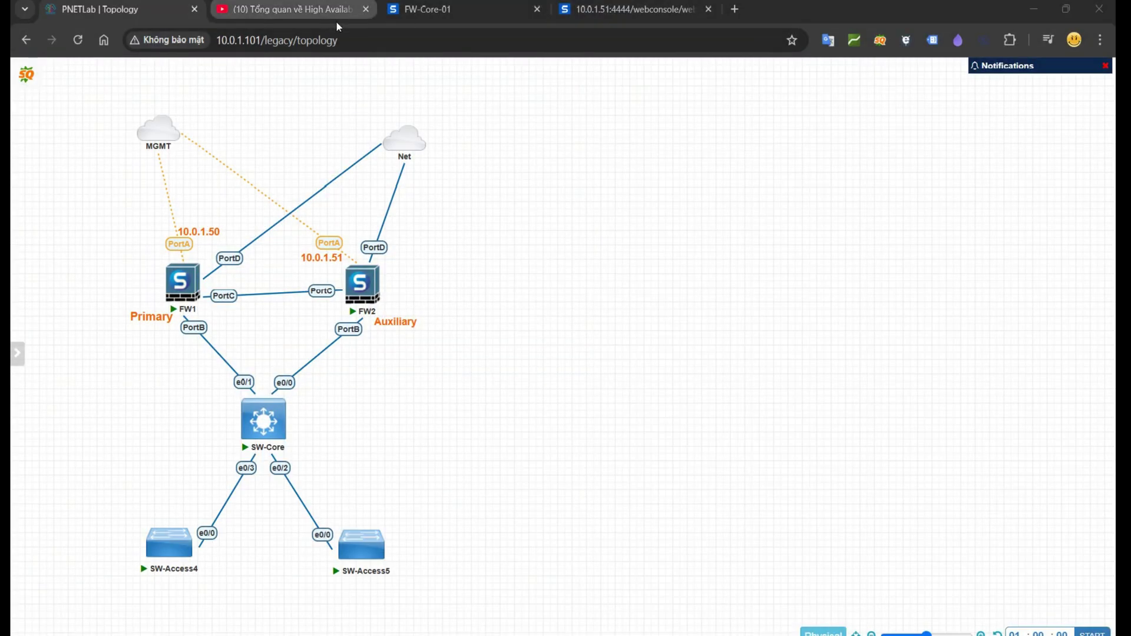
left_click(427, 9)
left_click_drag(367, 55, 533, 110)
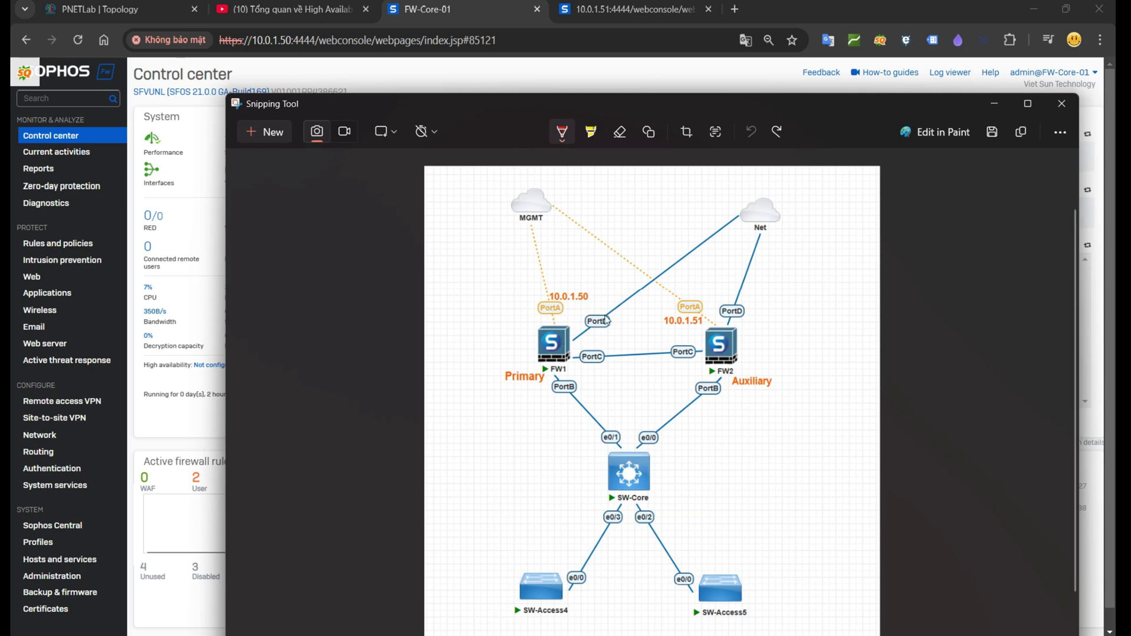
Step: Circle 10.0.1.50 and 10.0.1.51 on the topology snip with the red size-3 pen
left_click(562, 133)
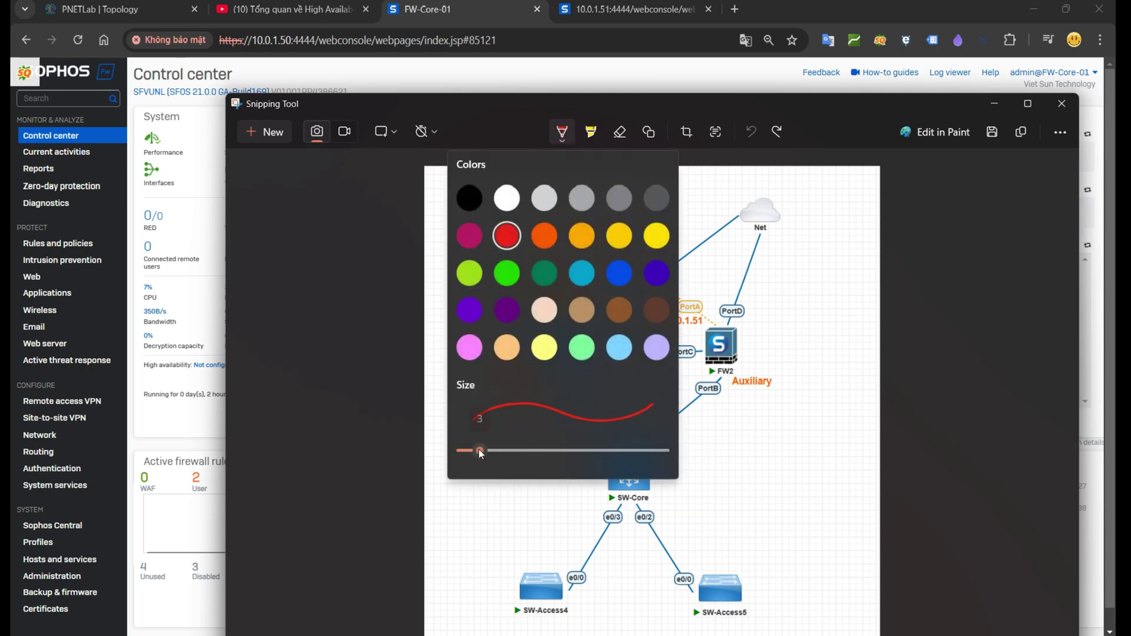
key("Escape")
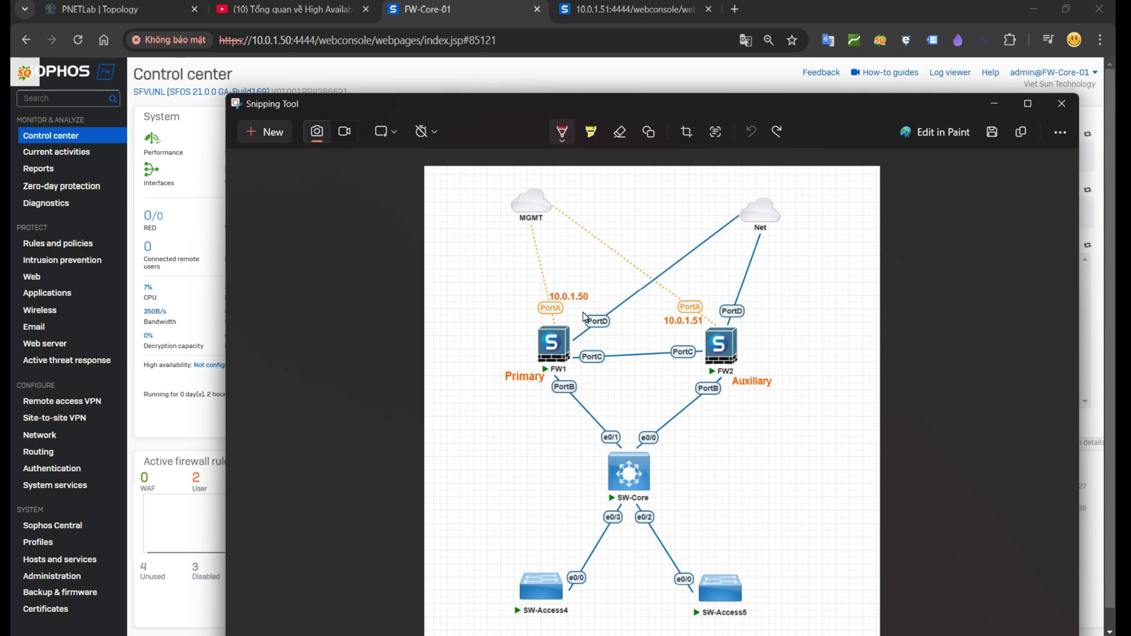
mouse_move(541, 307)
left_mouse_down()
mouse_move(596, 290)
mouse_move(540, 305)
mouse_move(553, 311)
left_mouse_up()
mouse_move(710, 327)
left_mouse_down()
mouse_move(704, 312)
mouse_move(655, 321)
mouse_move(702, 316)
left_mouse_up()
Step: Check the second firewall's 10.0.1.51 console and highlight its address
left_click(320, 40)
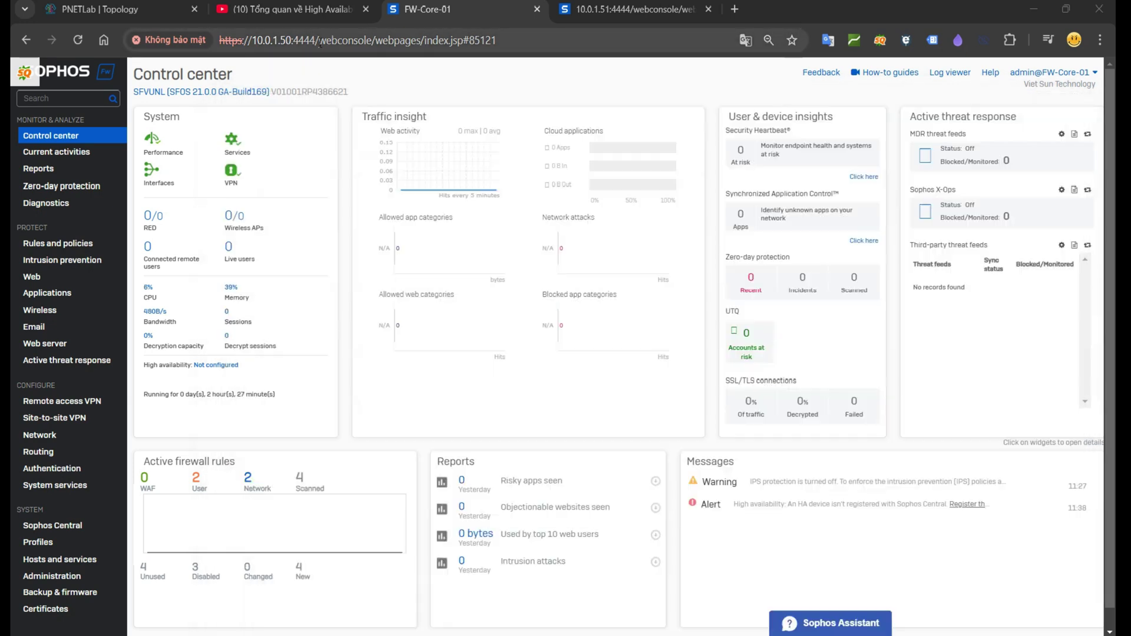
left_click(565, 12)
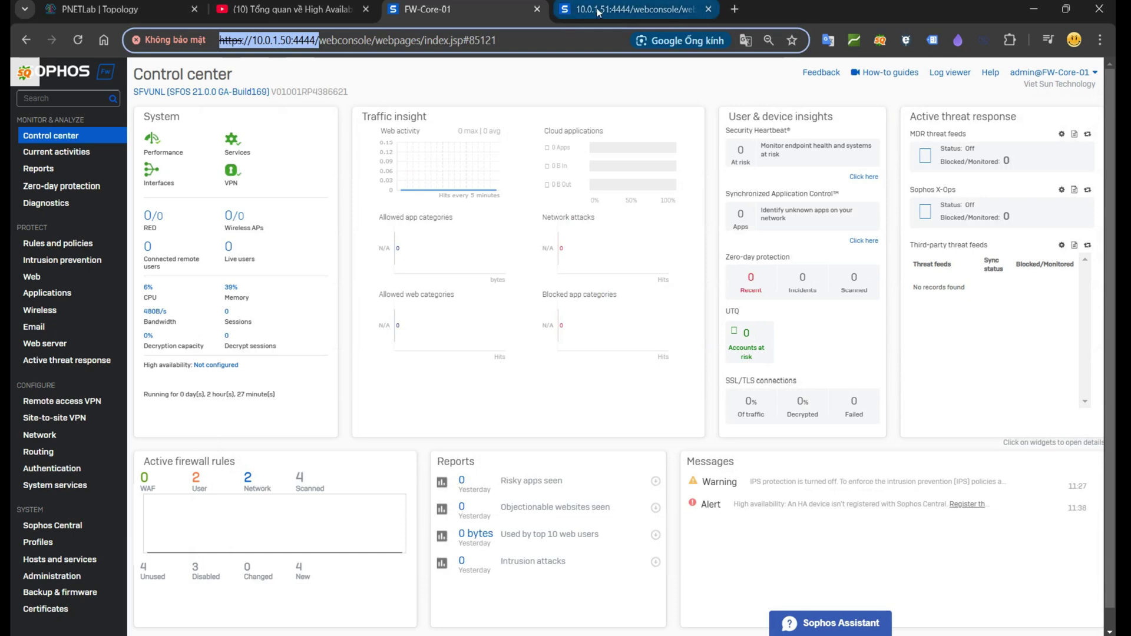
left_click_drag(319, 40, 219, 40)
left_click(428, 9)
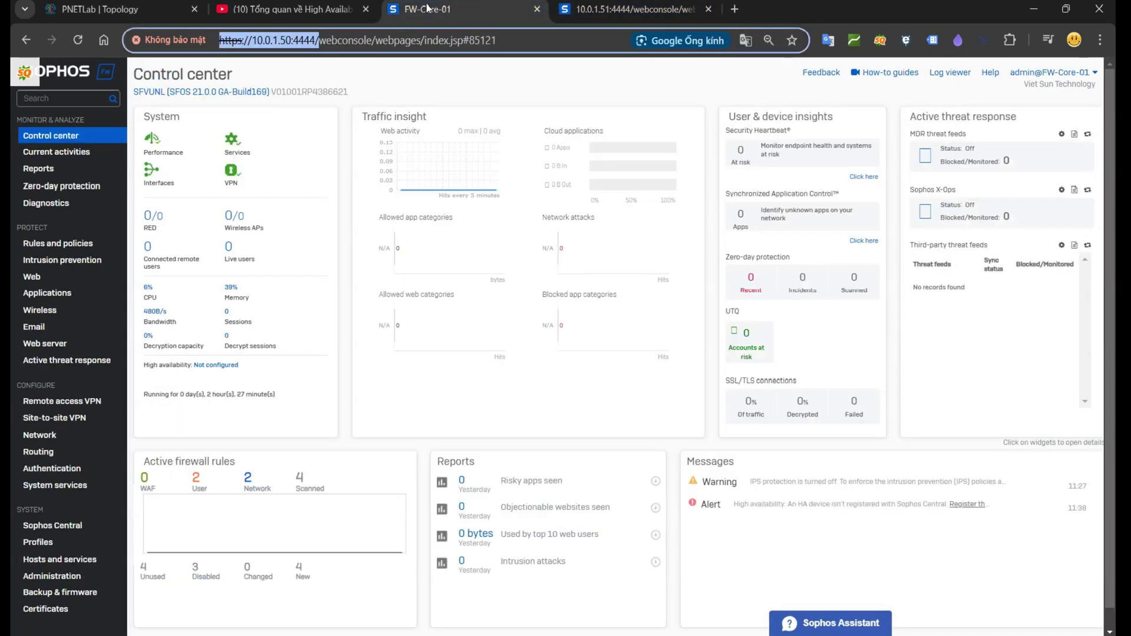
Step: Underline 10.0.1.51 in red on the snip, then minimize Snipping Tool
key("alt+Tab")
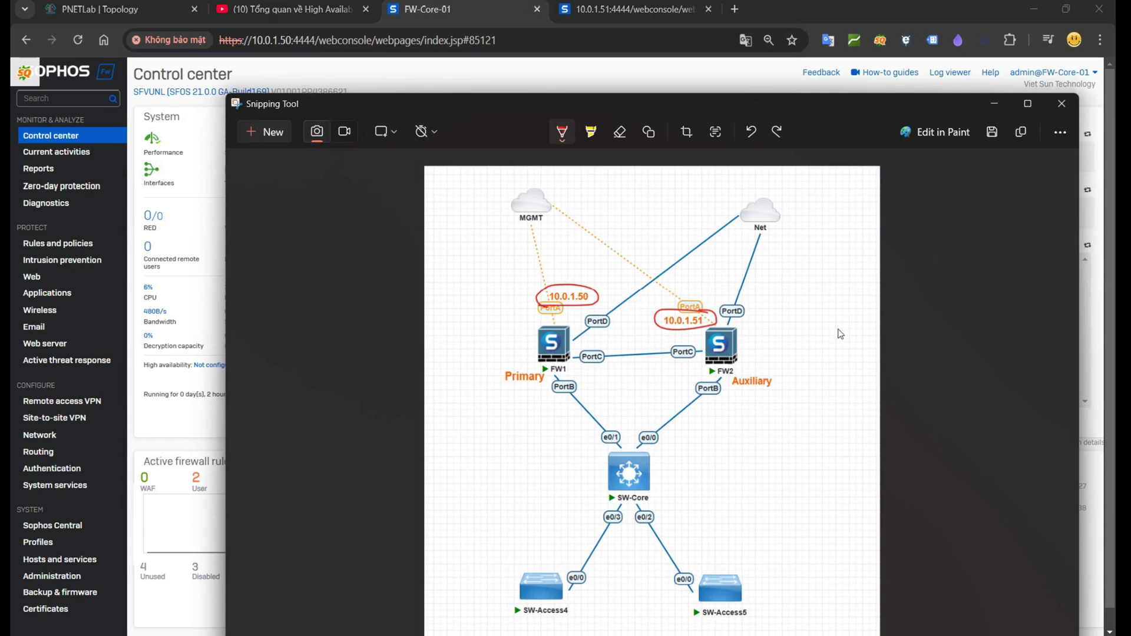
left_click_drag(654, 331, 698, 334)
left_click(995, 104)
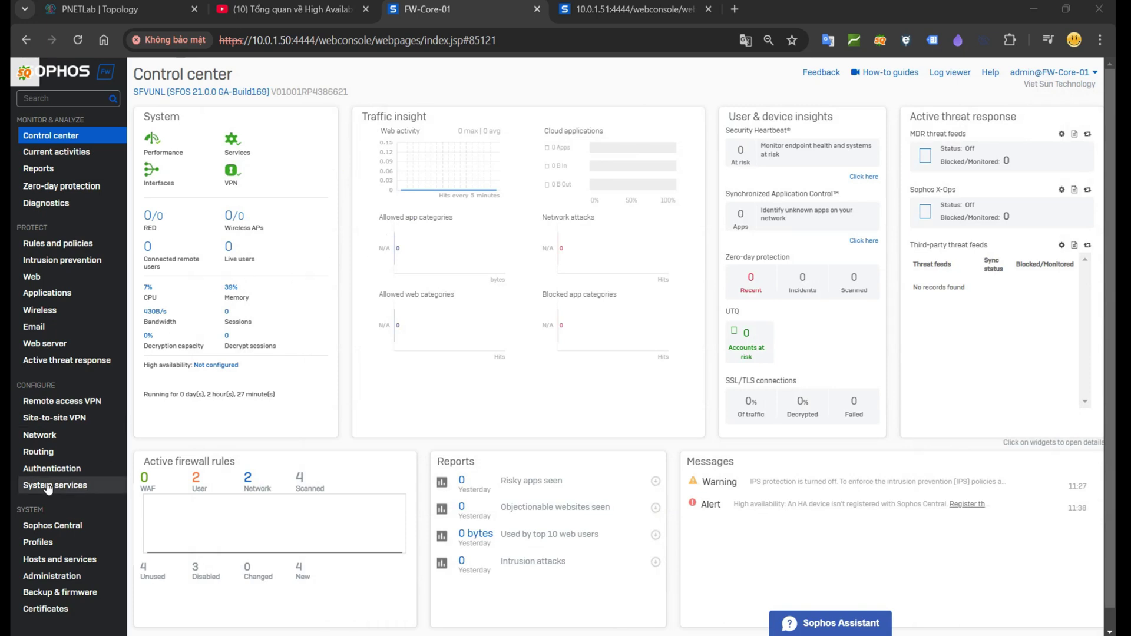
Step: Open System services > High availability and review QuickHA mode, device role and licence warning
left_click(96, 491)
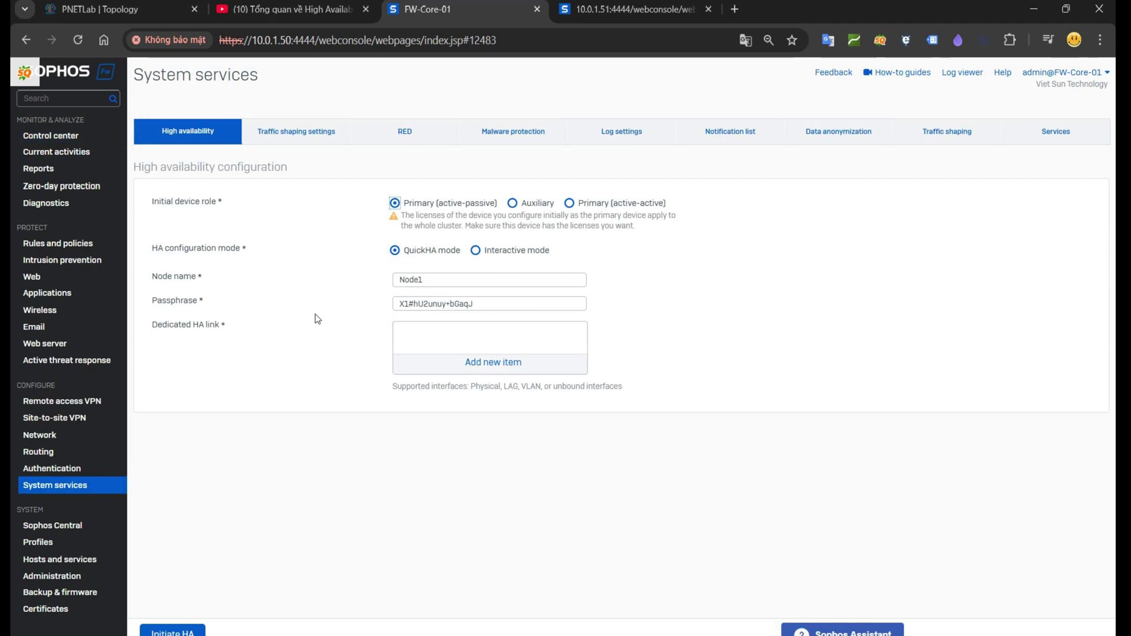
left_click(203, 136)
left_click_drag(461, 249, 404, 253)
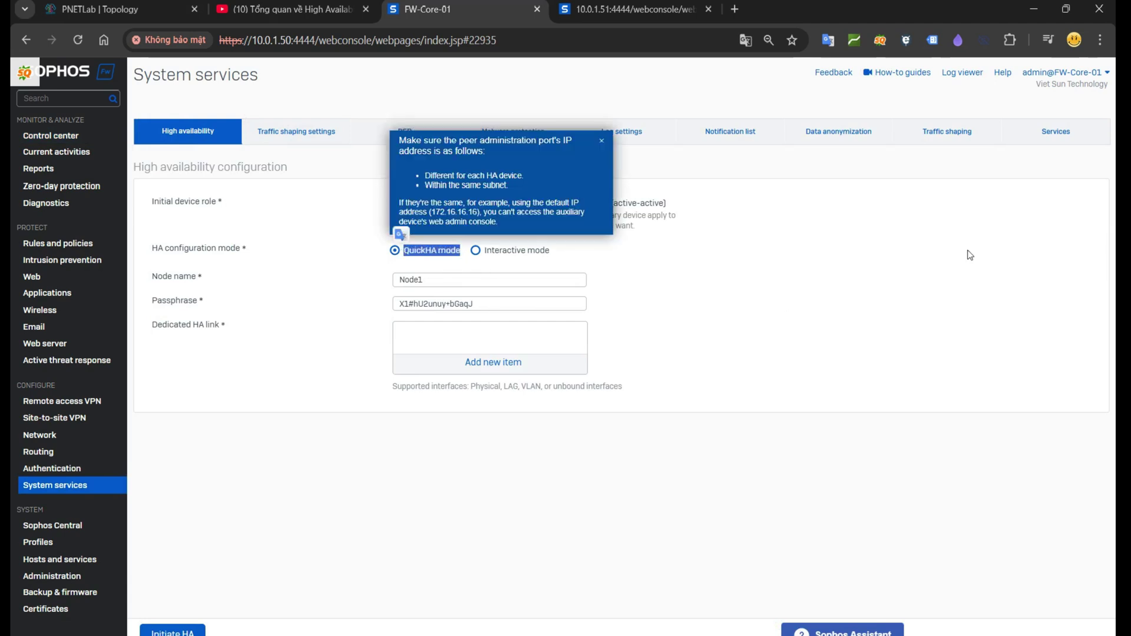
left_click(602, 140)
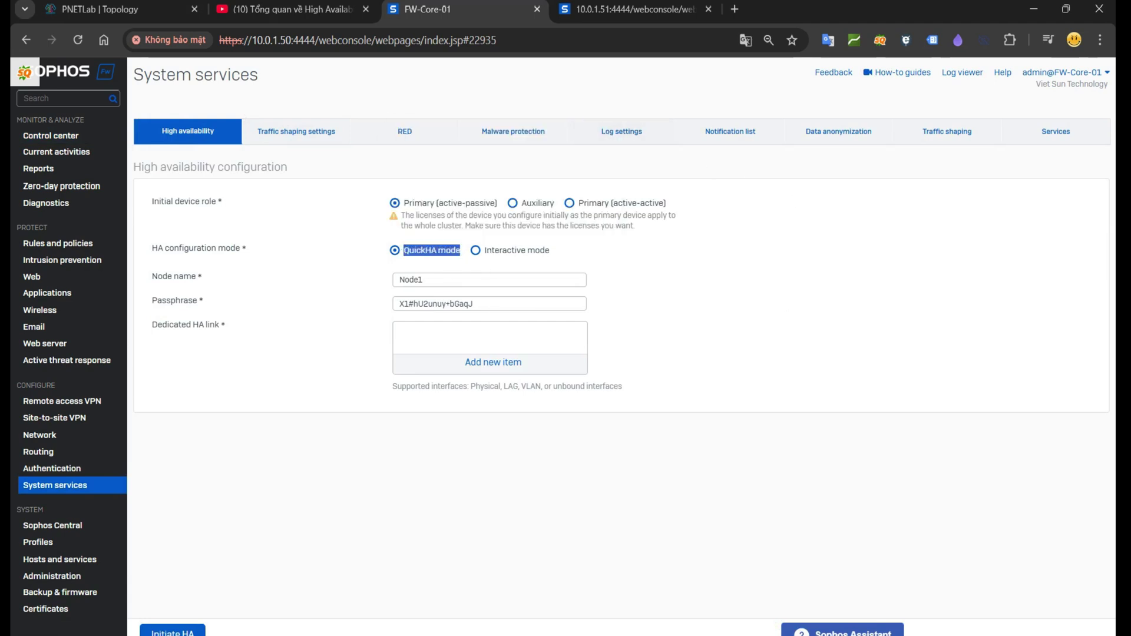
left_click_drag(219, 202, 151, 202)
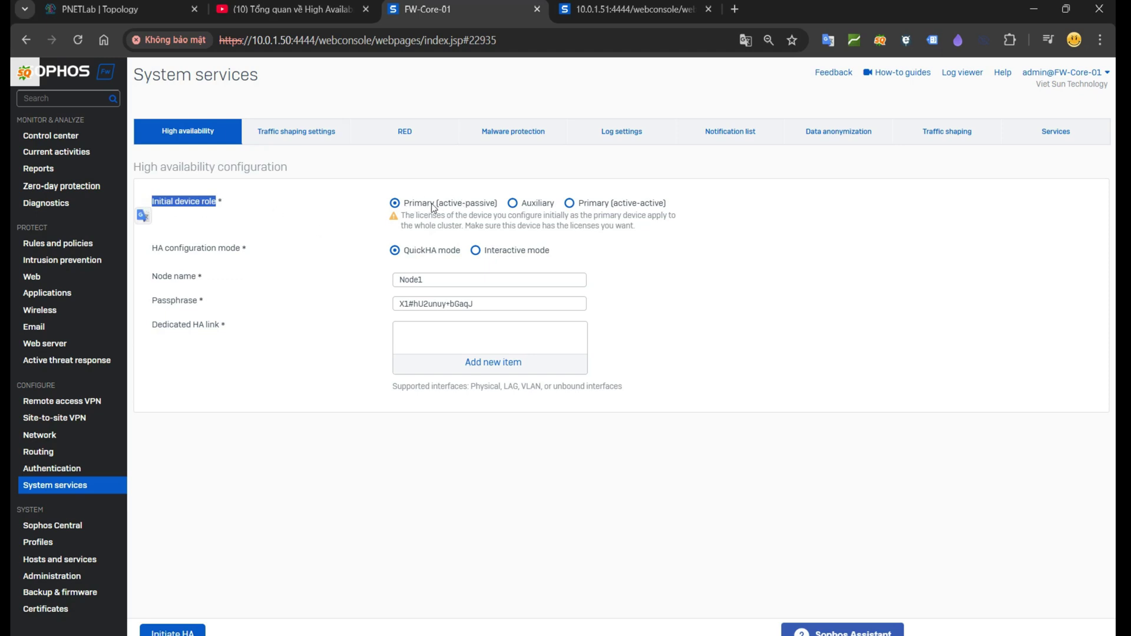
left_click_drag(404, 204, 500, 210)
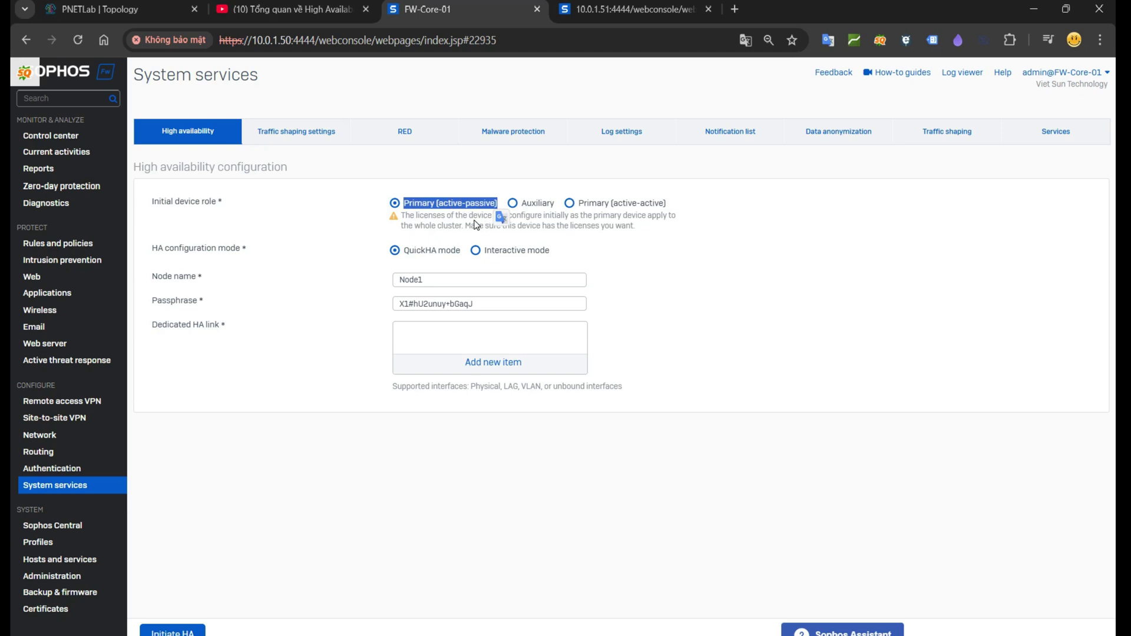
left_click_drag(401, 216, 648, 235)
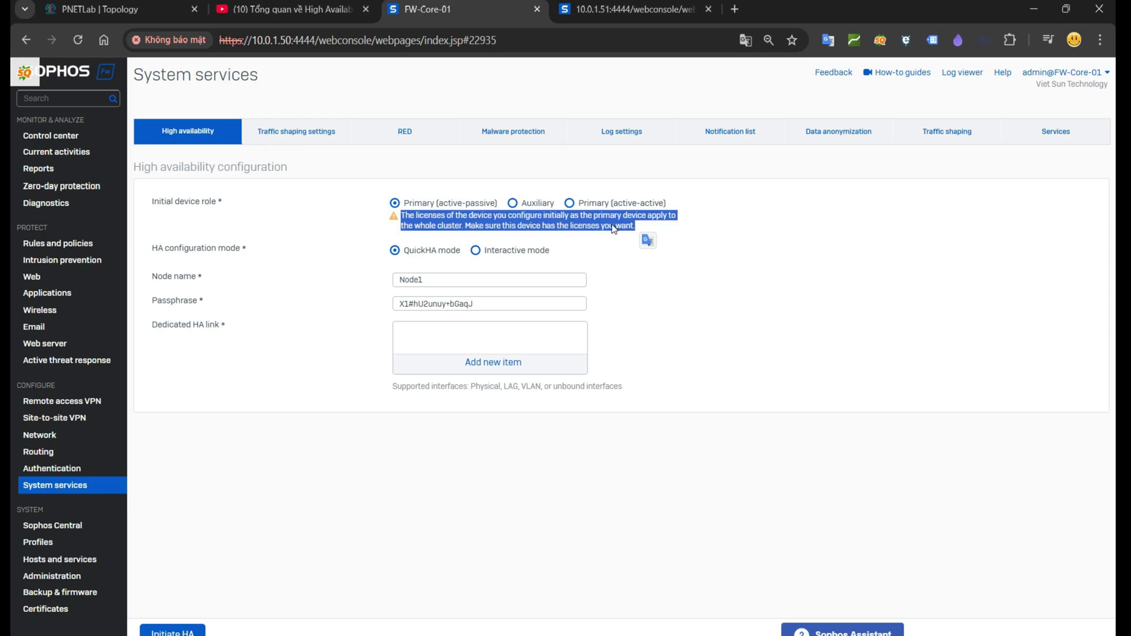
Step: Preview Primary (active-active) and its licence warning, then return to Primary (active-passive)
left_click(592, 203)
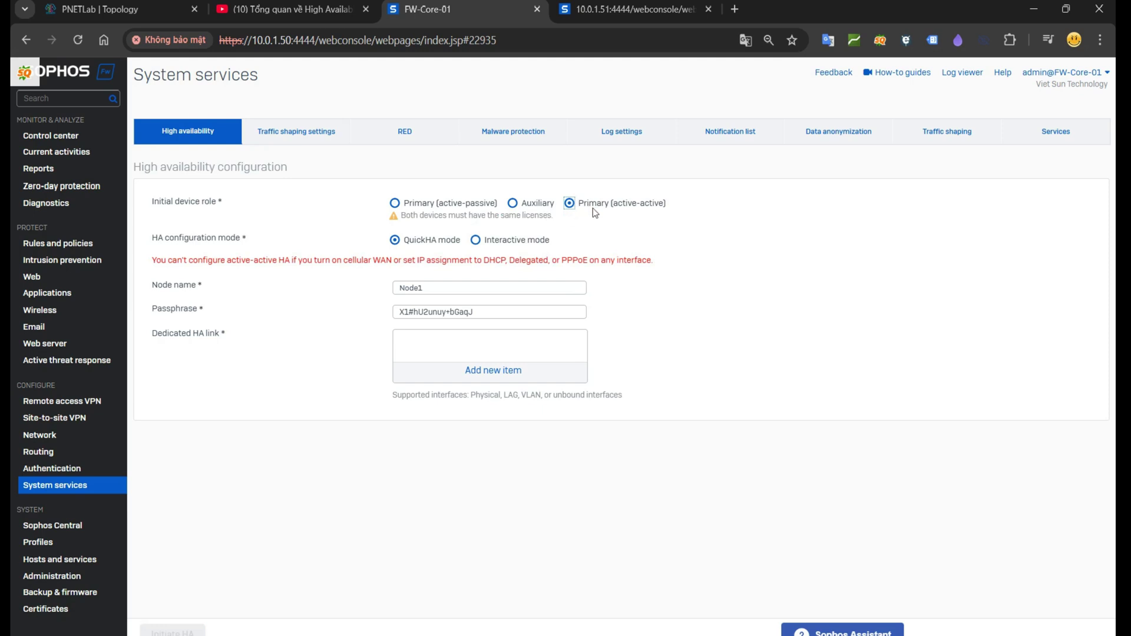
left_click_drag(401, 217, 554, 222)
left_click(395, 204)
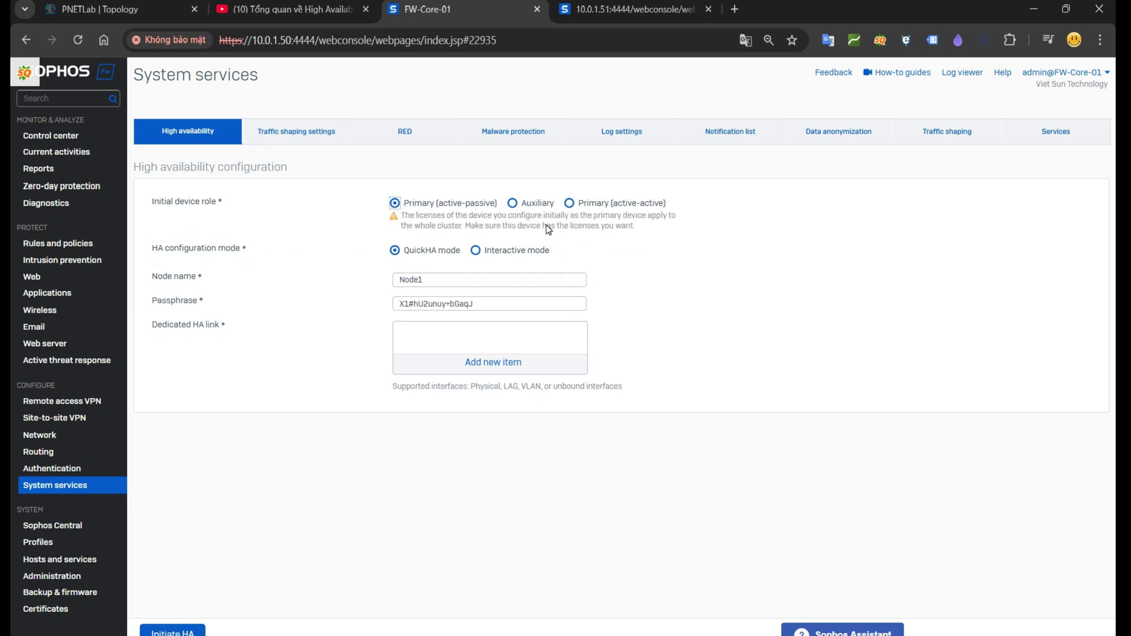
Step: Rename the node to FW-Primary and enter the new shared passphrase
left_click_drag(462, 284, 377, 284)
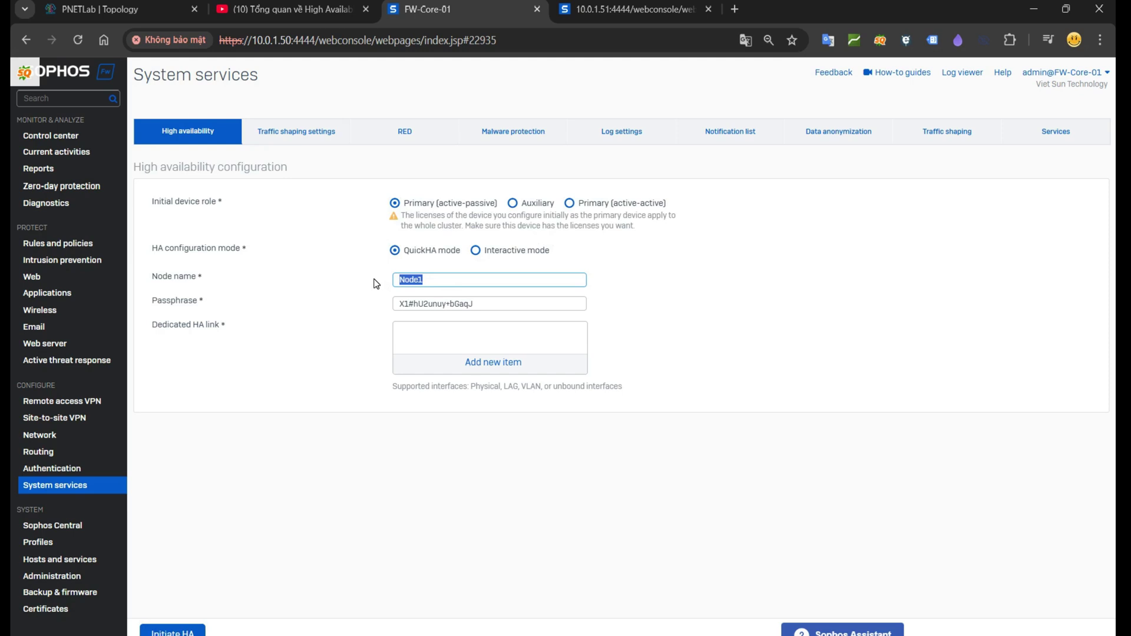
type("FW-Primary")
left_click_drag(208, 305, 150, 274)
left_click(206, 306)
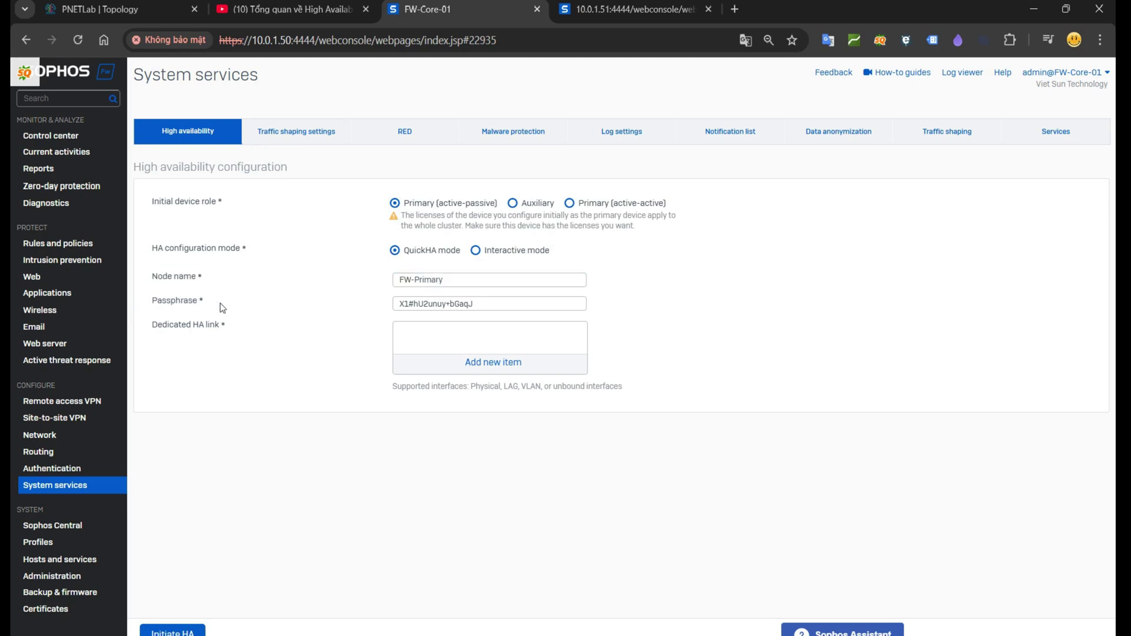
left_click_drag(211, 303, 154, 304)
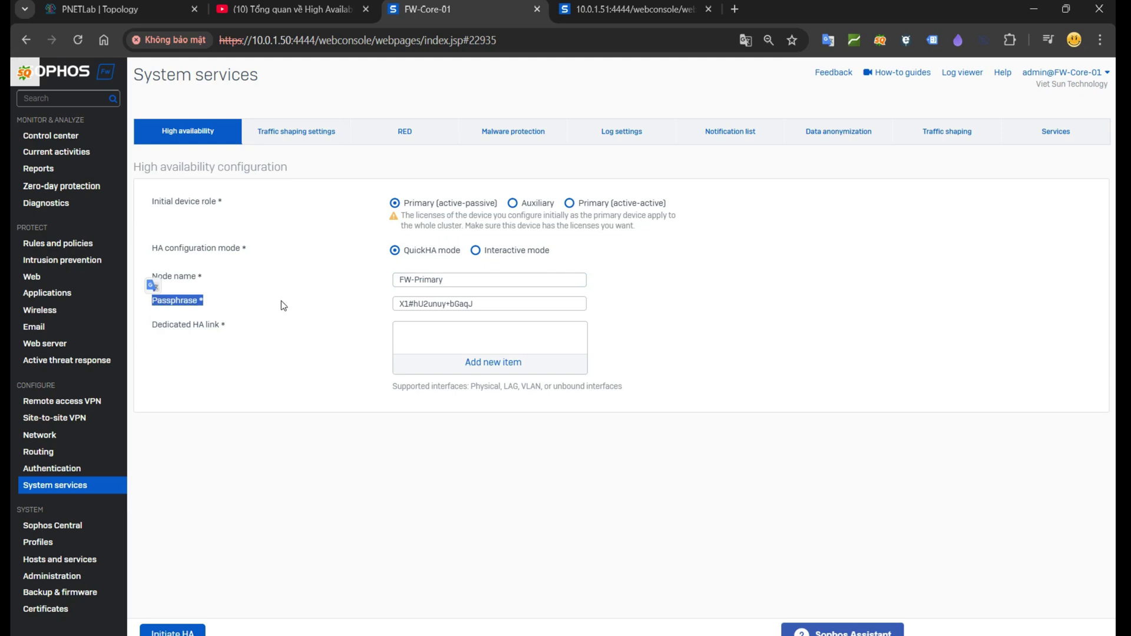
triple_click(556, 303)
type("Admin@123")
left_click(648, 324)
Step: Set PortC as the dedicated HA link, checking it against the topology diagram
left_click_drag(152, 325, 244, 333)
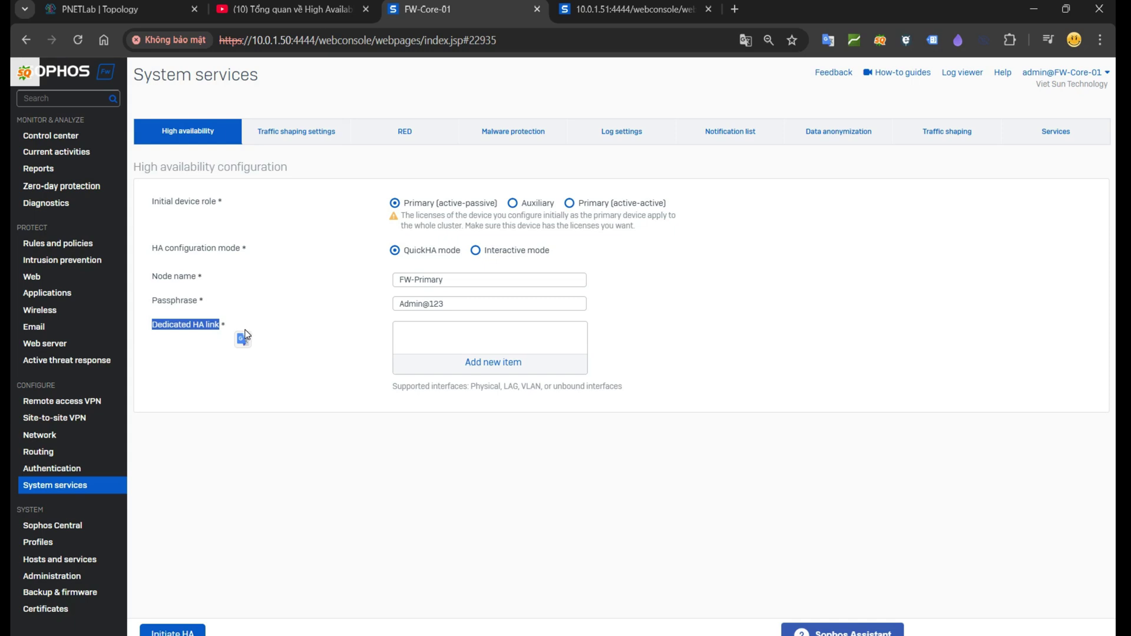
left_click(455, 361)
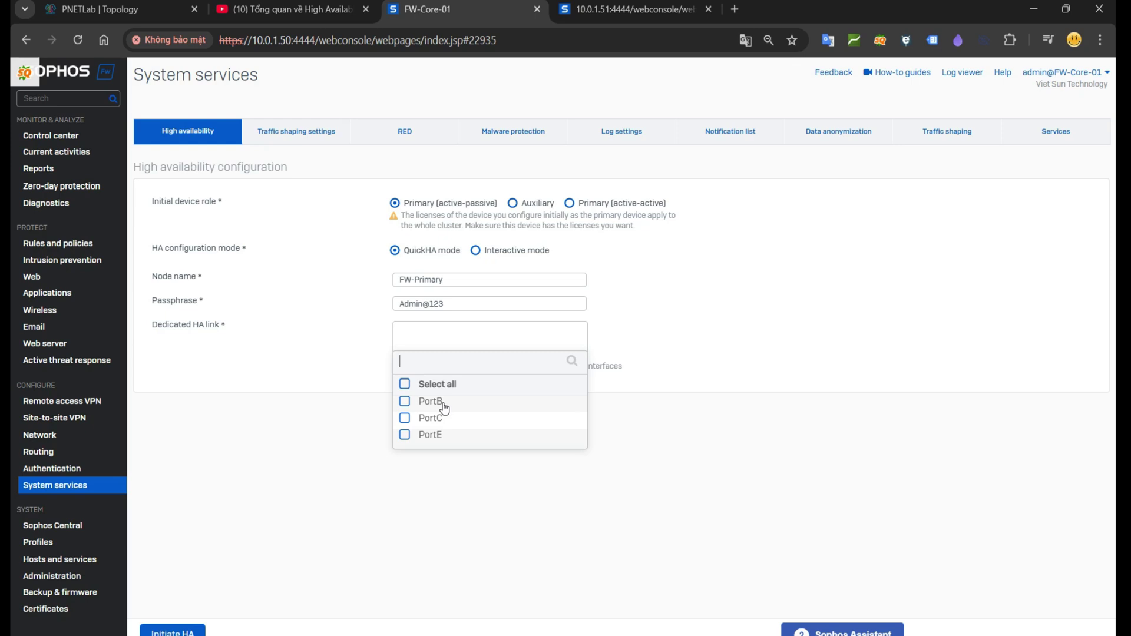
left_click(520, 627)
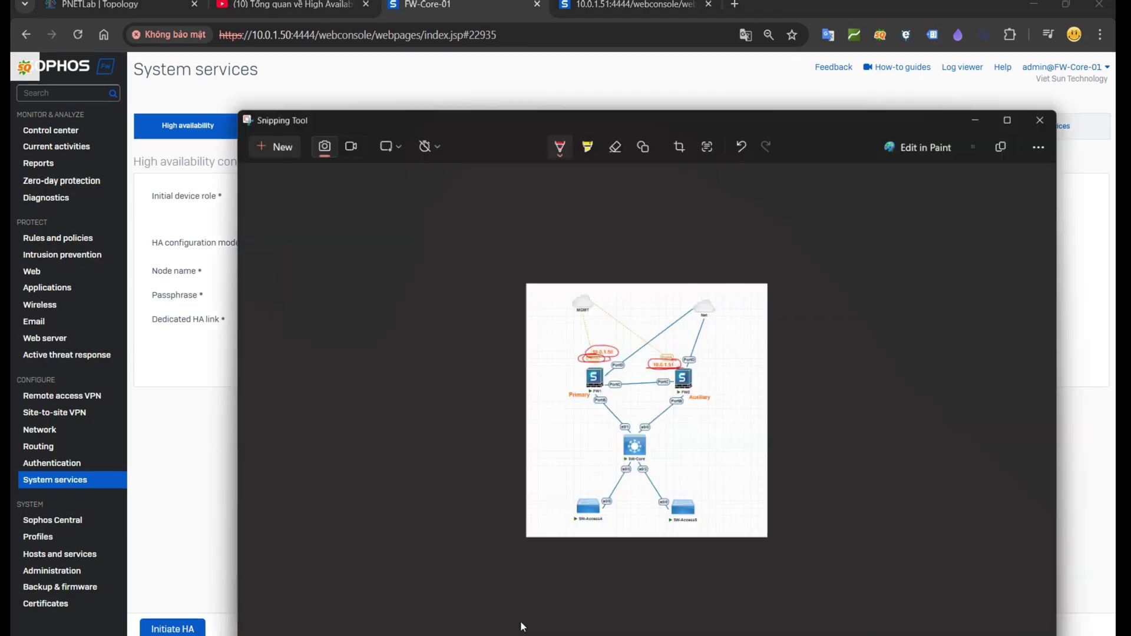
mouse_move(607, 330)
left_mouse_down()
mouse_move(613, 348)
mouse_move(594, 319)
left_mouse_up()
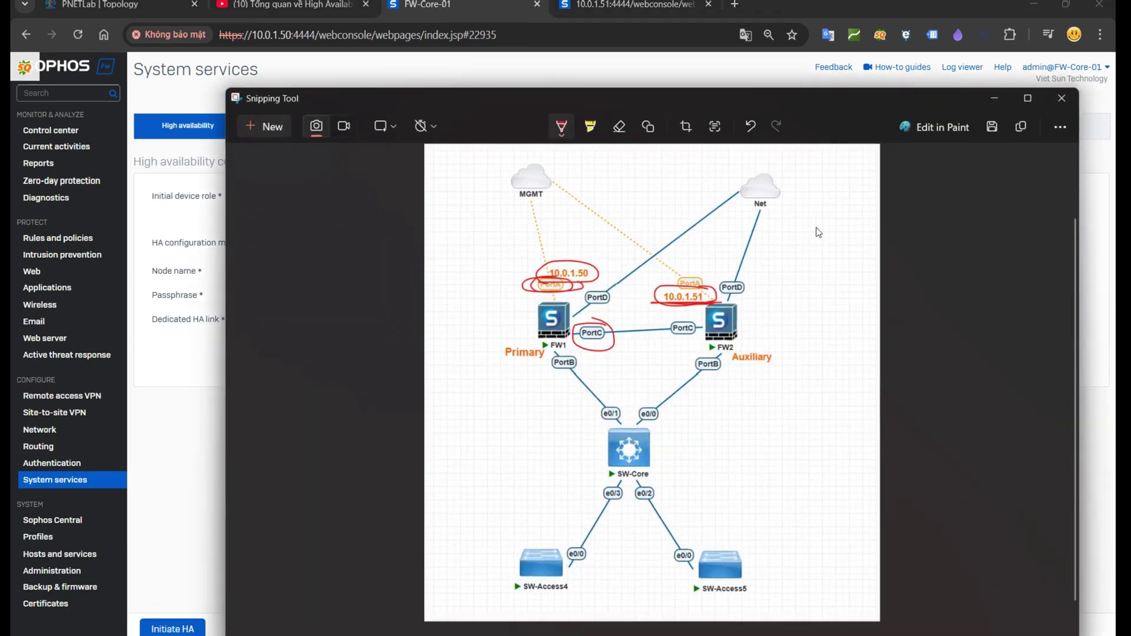
left_click(993, 103)
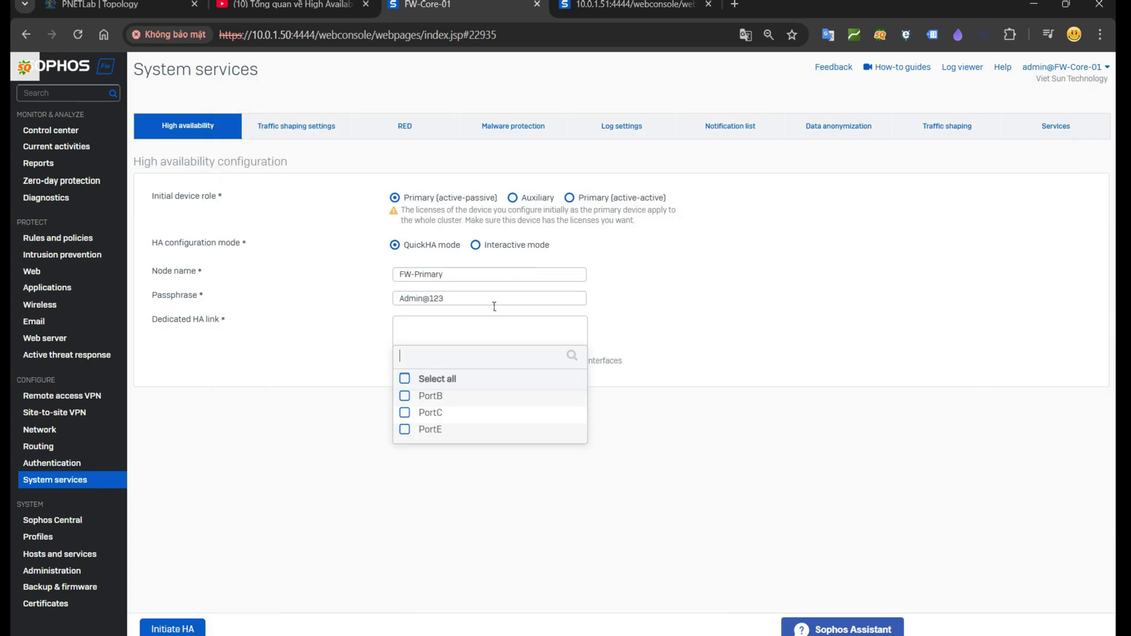
left_click(412, 415)
left_click(479, 454)
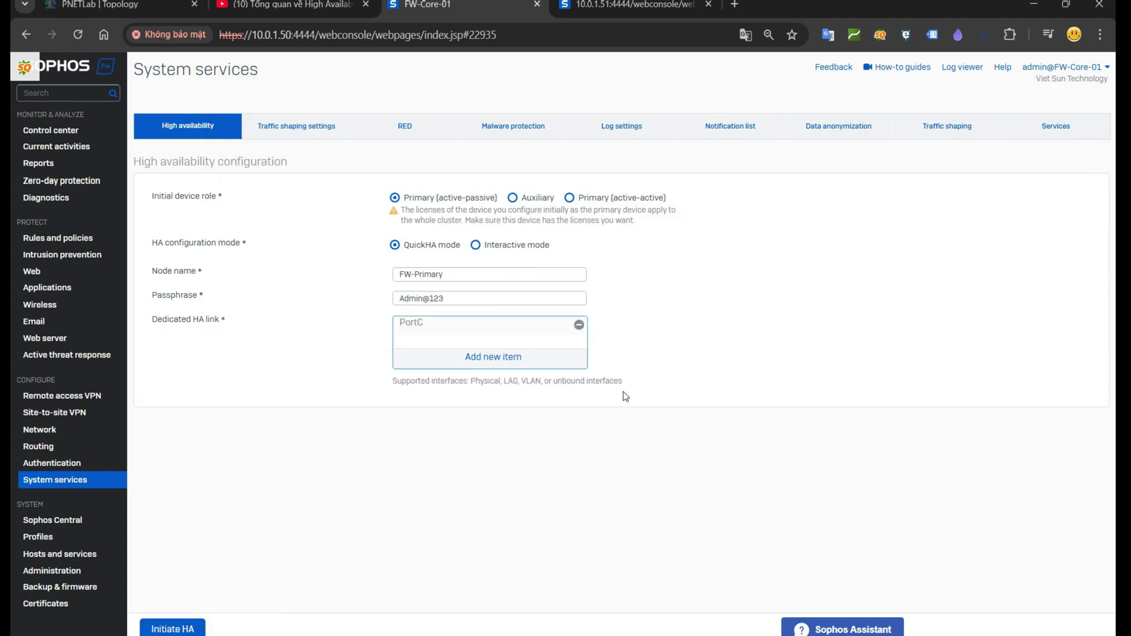
Step: Initiate HA, confirm this firewall as primary, then switch to the 10.0.1.51 console
left_click(175, 630)
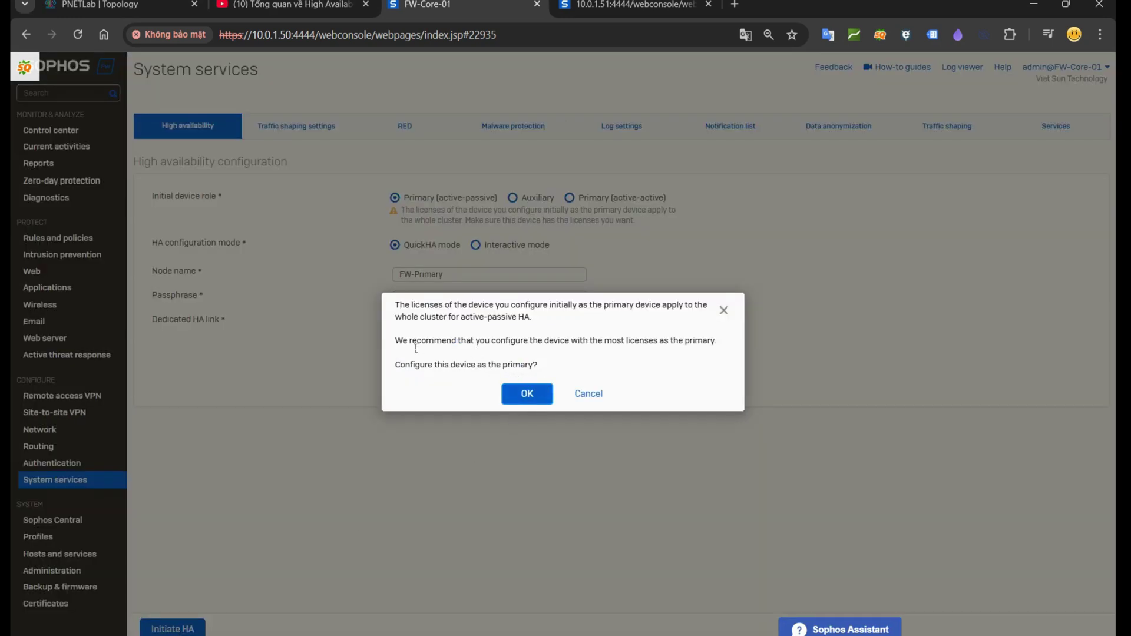
left_click_drag(403, 342, 746, 347)
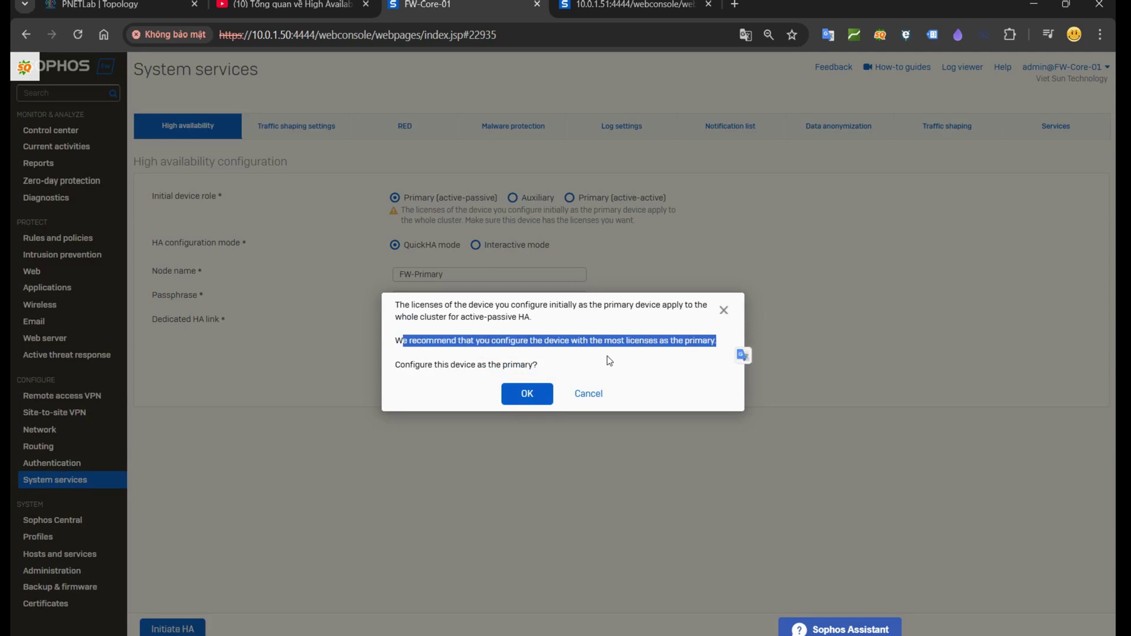
left_click(526, 393)
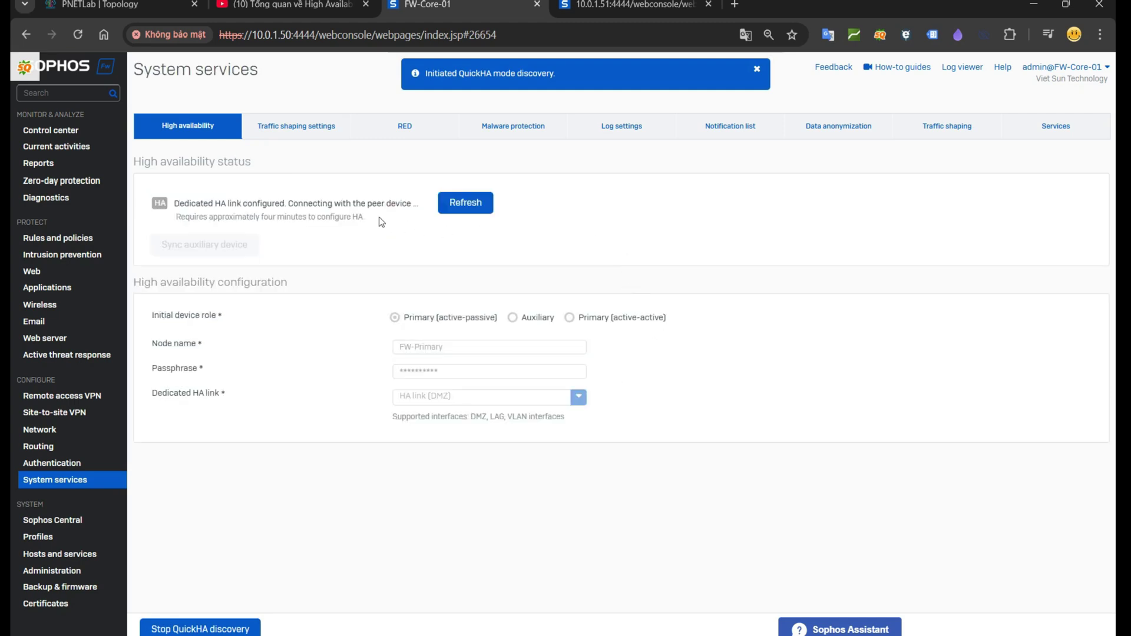
left_click_drag(175, 203, 412, 203)
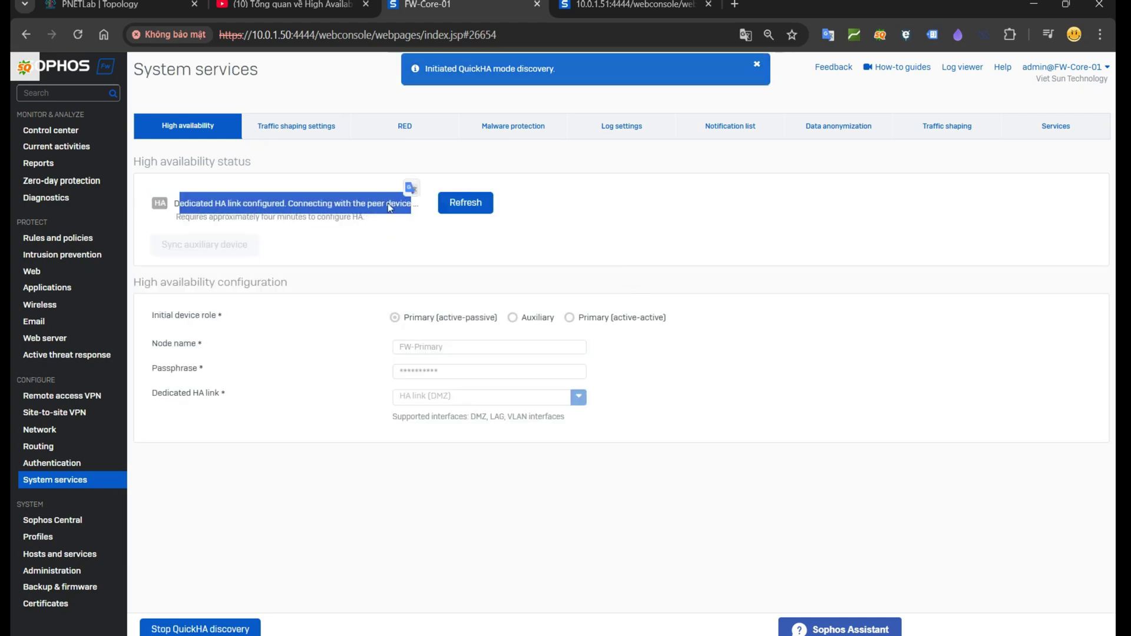
left_click(596, 5)
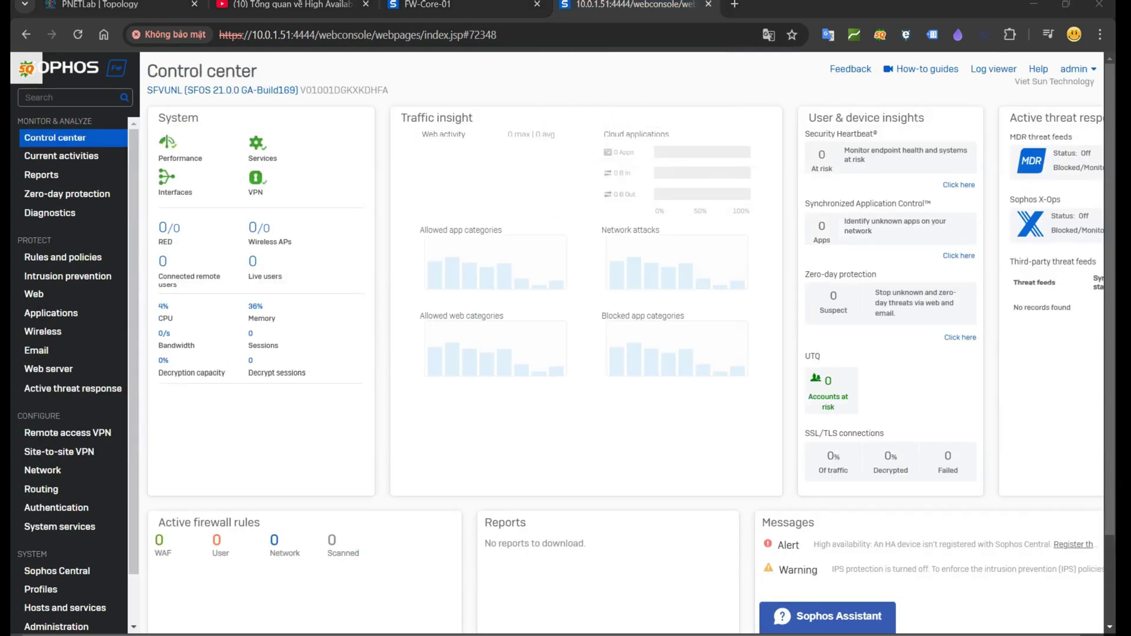
Step: Set the 10.0.1.51 firewall's HA role to Auxiliary in QuickHA mode
left_click(58, 527)
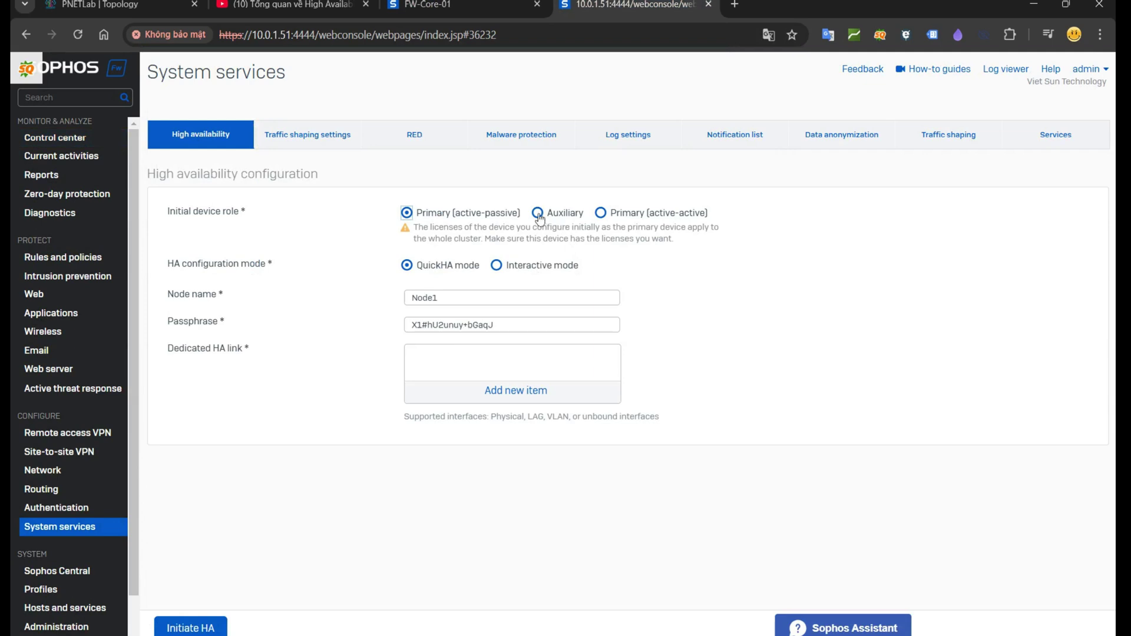
left_click(542, 213)
left_click_drag(587, 213, 548, 214)
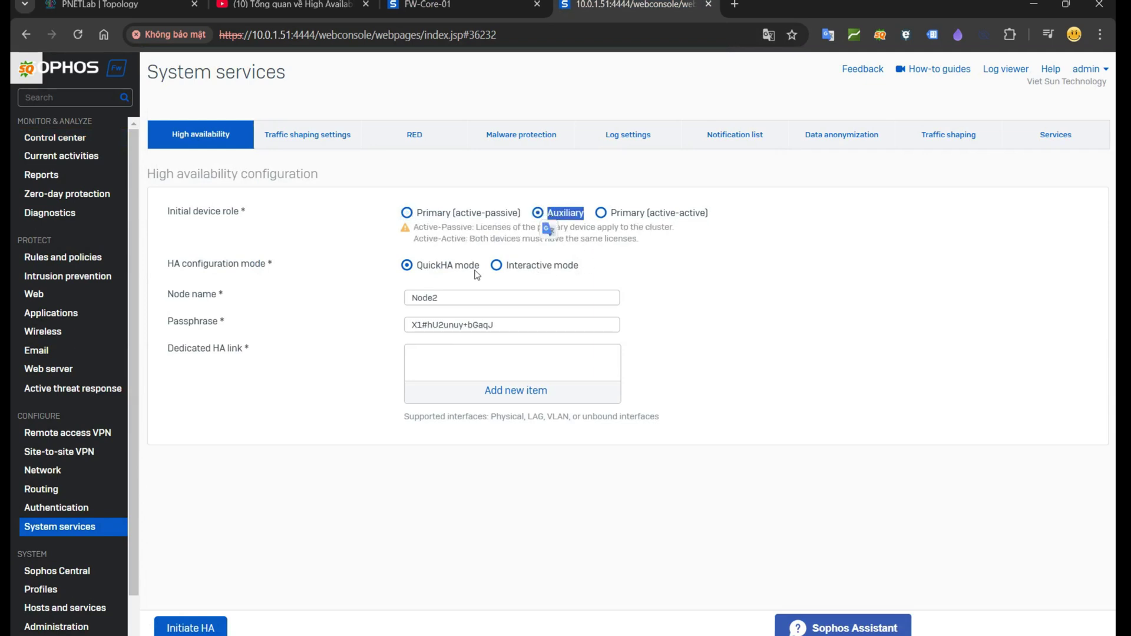
left_click(430, 267)
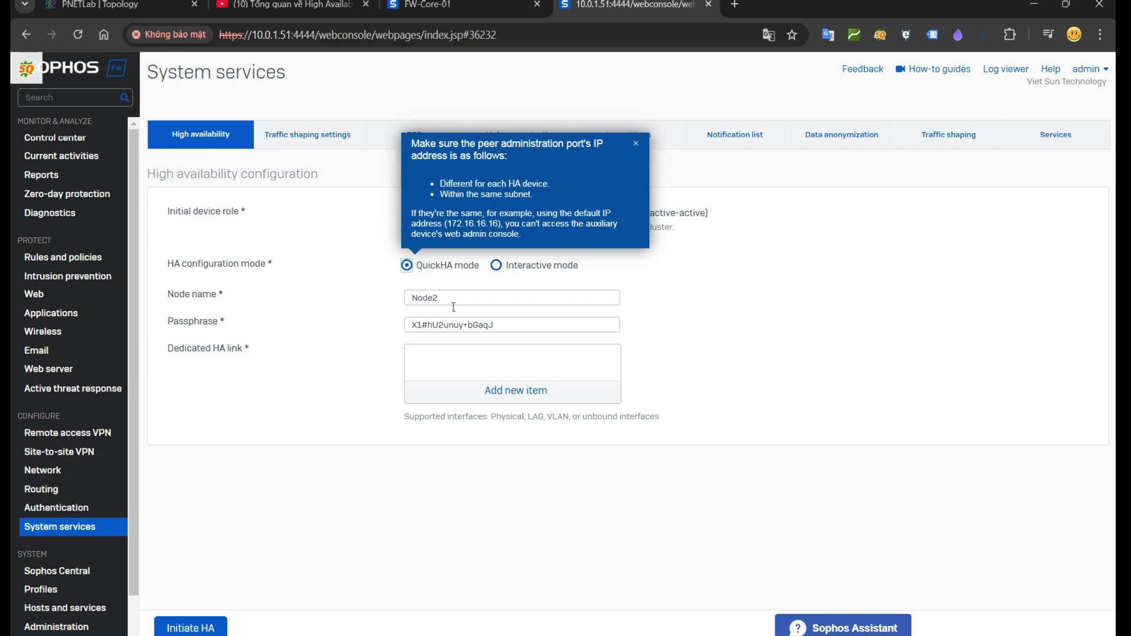
left_click(636, 144)
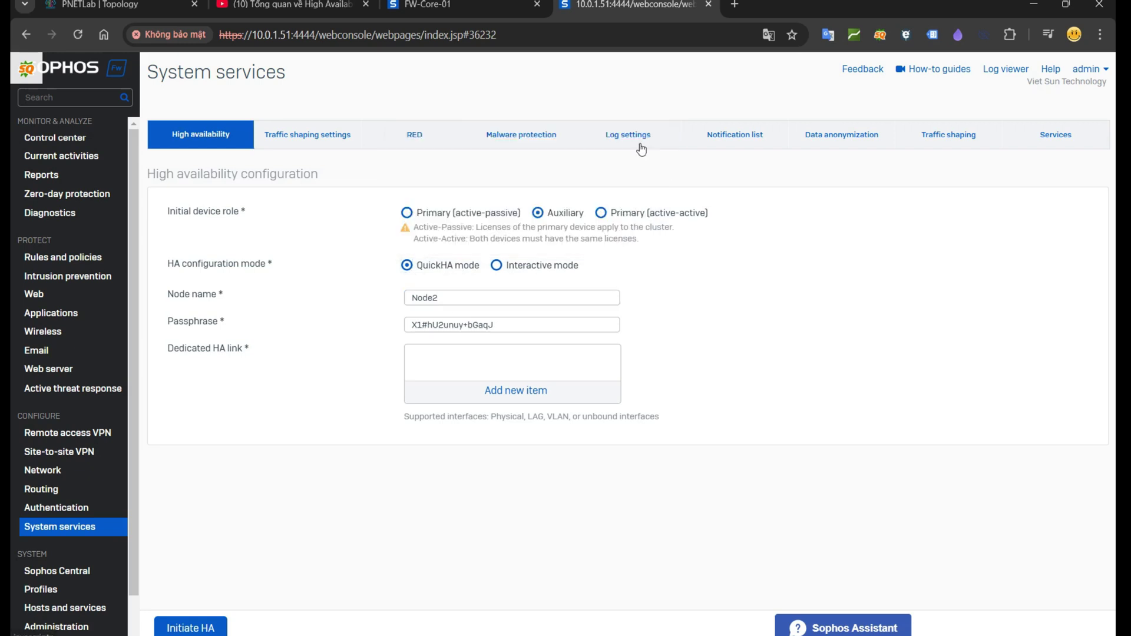
Step: Name the node FW-Auxiliary and enter the shared passphrase
double_click(425, 297)
type("FW-")
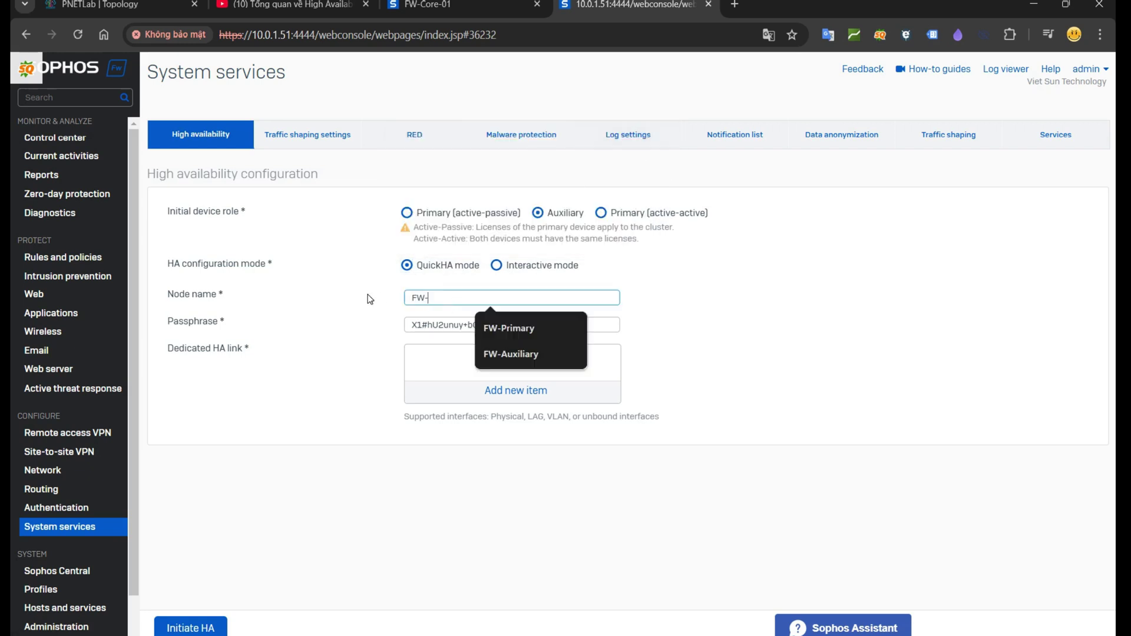
type("Auxiliary")
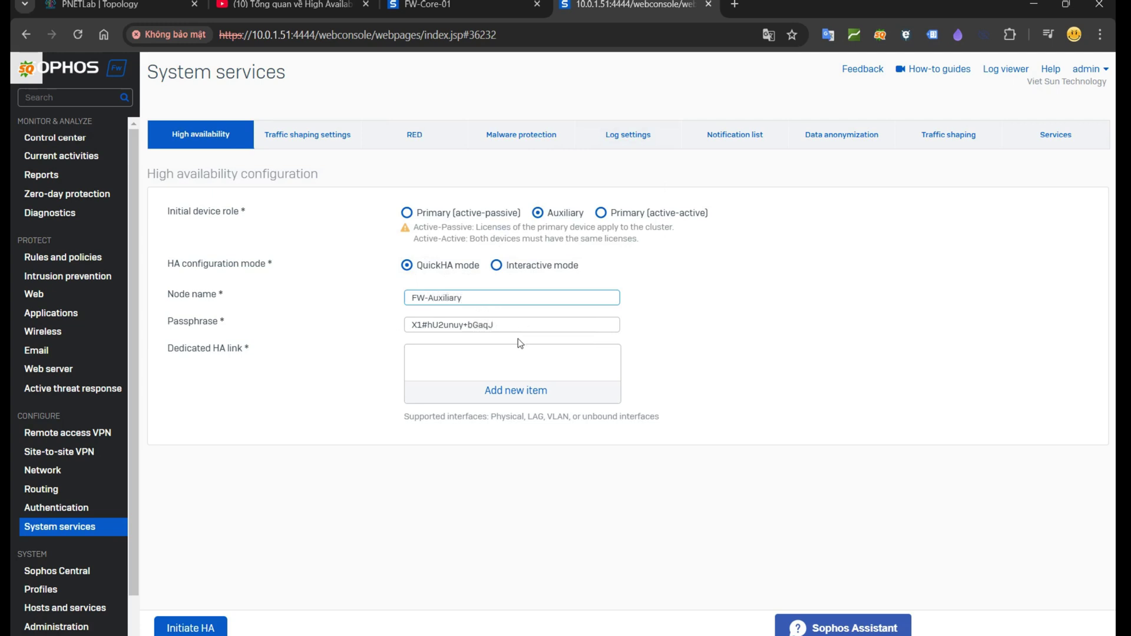
key("Tab")
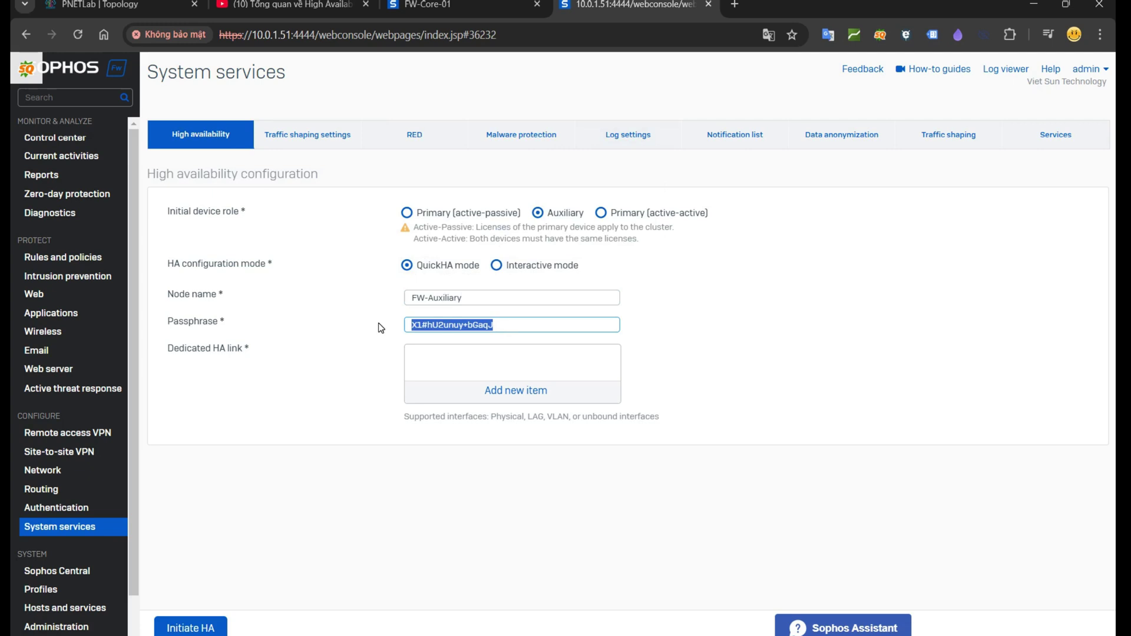
type("Admin@123")
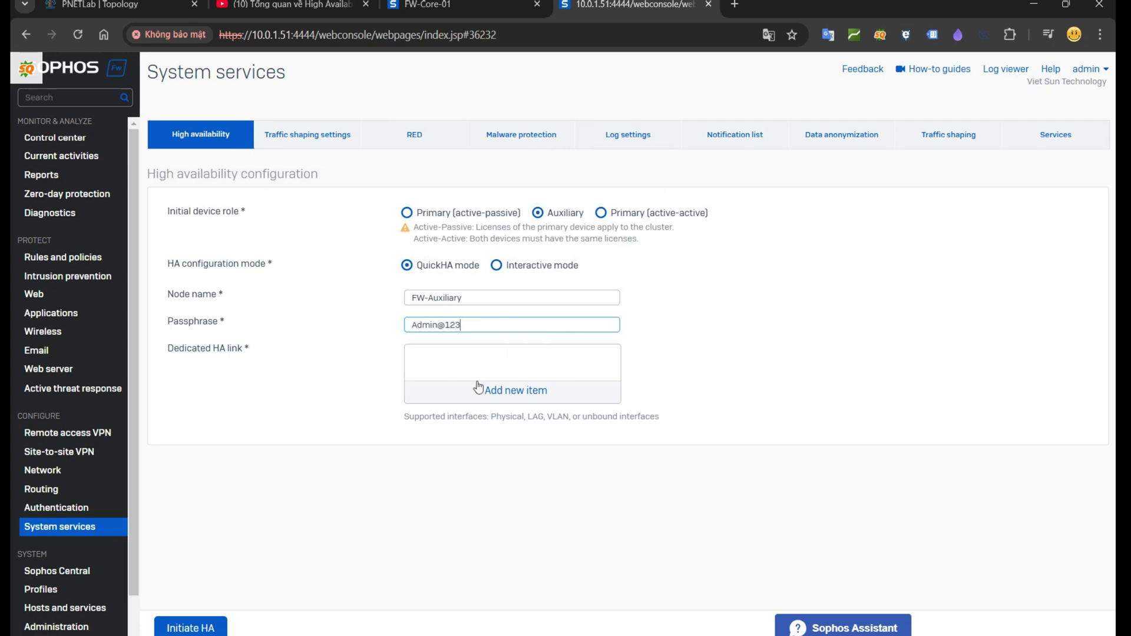
Step: Set PortC as the dedicated HA link and initiate HA
left_click(506, 400)
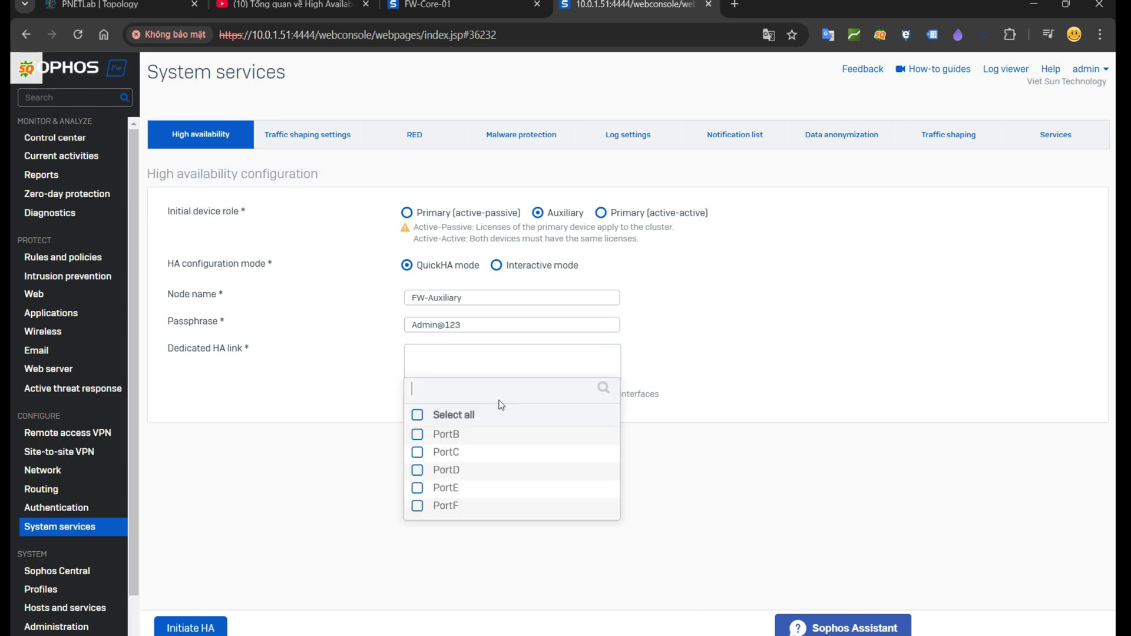
left_click(447, 452)
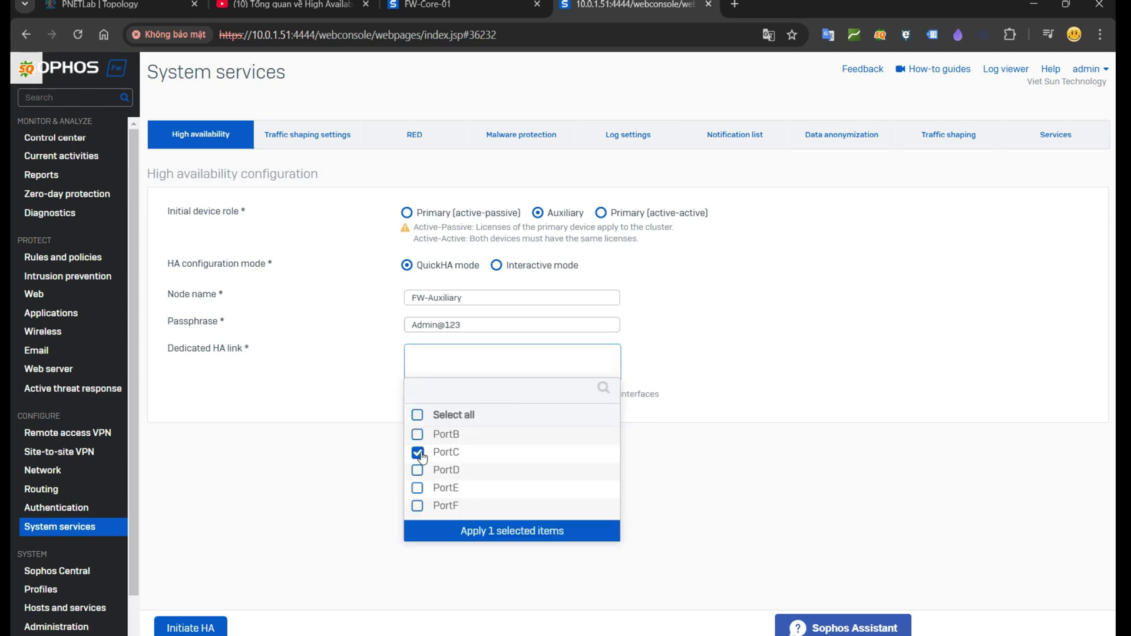
left_click(501, 539)
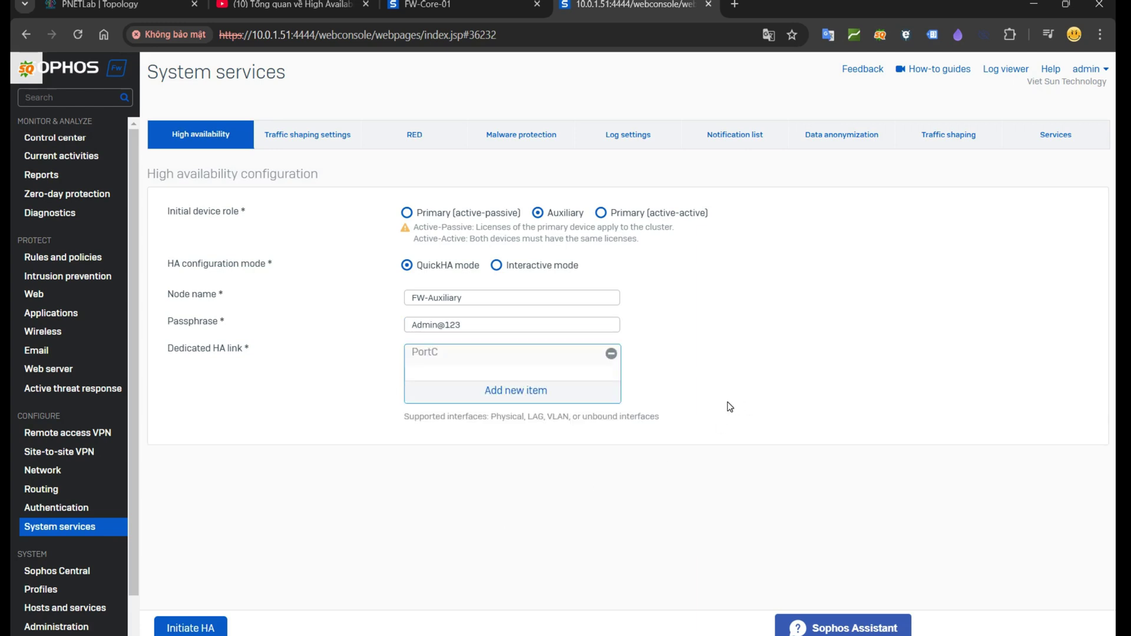
left_click(198, 630)
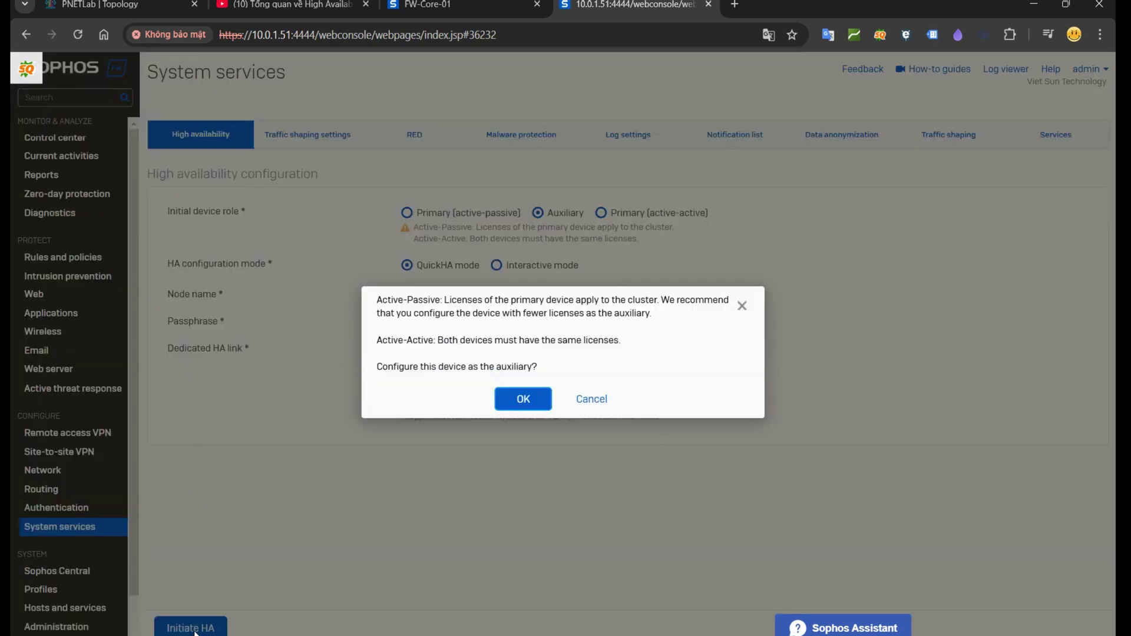
Step: Confirm the auxiliary role, then refresh the primary's HA status to Connected (Active-Passive)
left_click(528, 398)
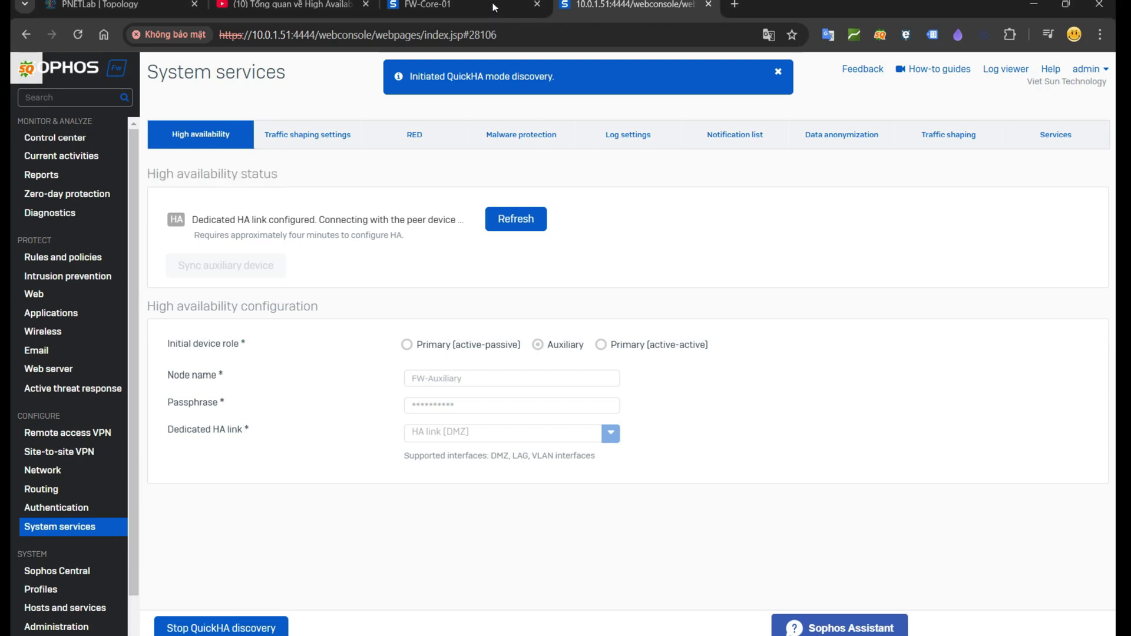
left_click(478, 9)
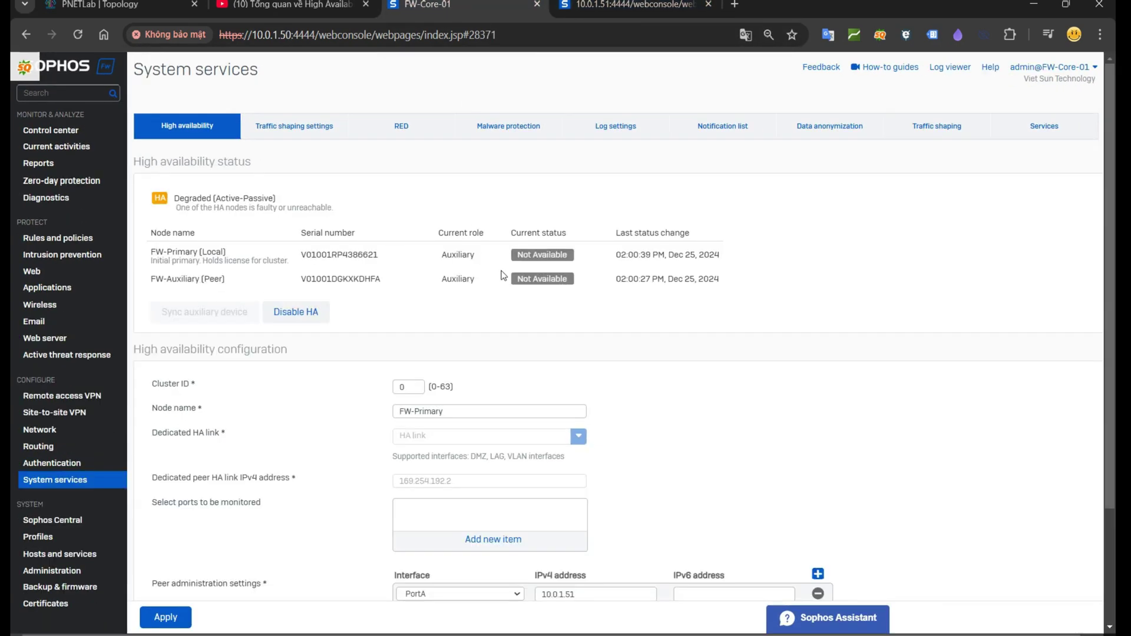
left_click(78, 34)
left_click(46, 481)
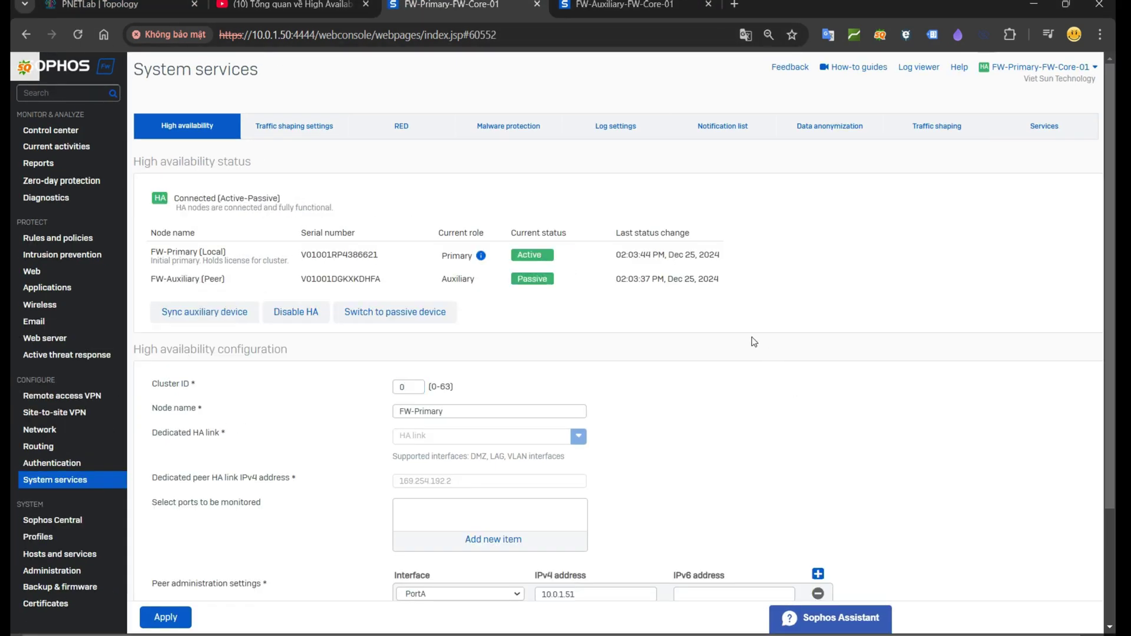
Step: Highlight the Connected (Active-Passive) status and scroll through the HA configuration fields
left_click_drag(175, 198, 348, 213)
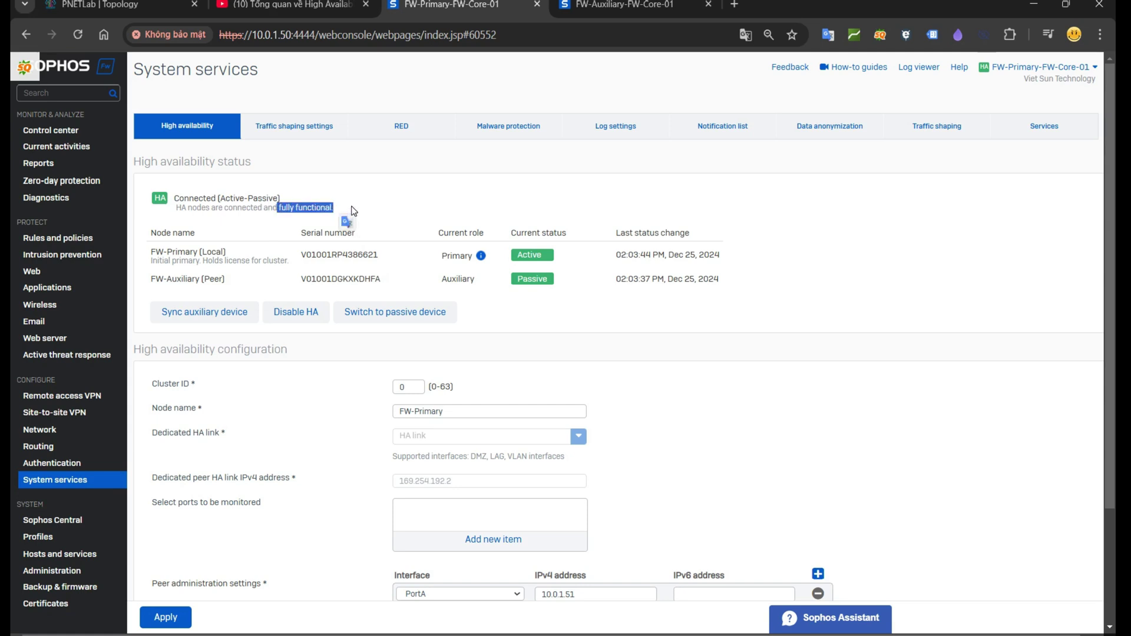
left_click(355, 216)
scroll(368, 242, "down", 1)
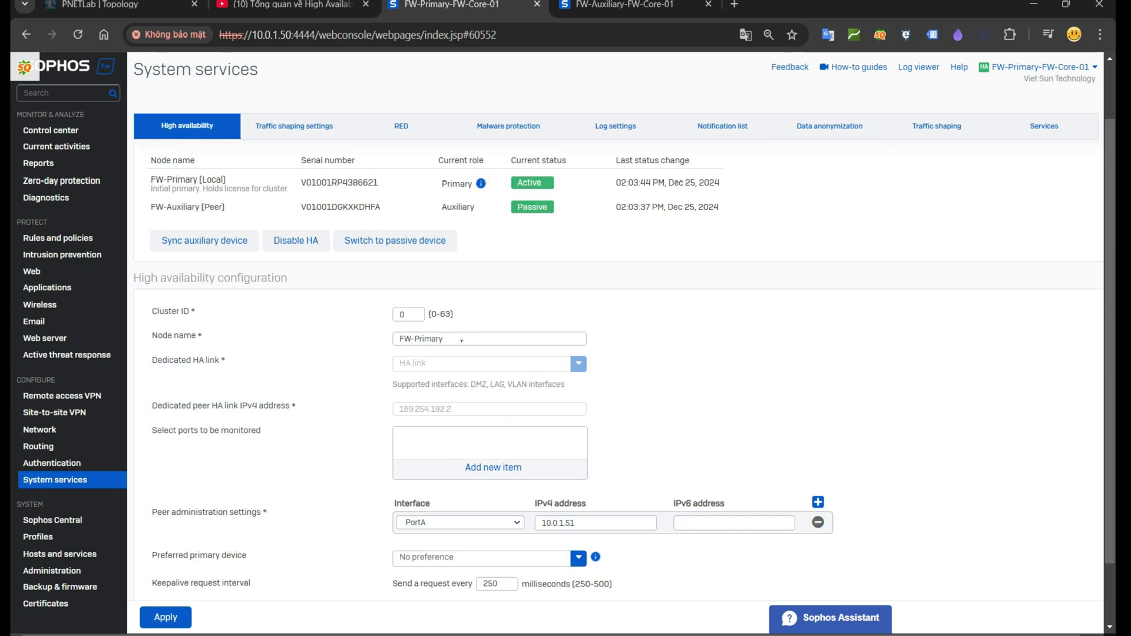
scroll(461, 340, "down", 1)
Step: Translate the monitored ports label, then bring back the annotated topology snip
left_click_drag(148, 360, 281, 371)
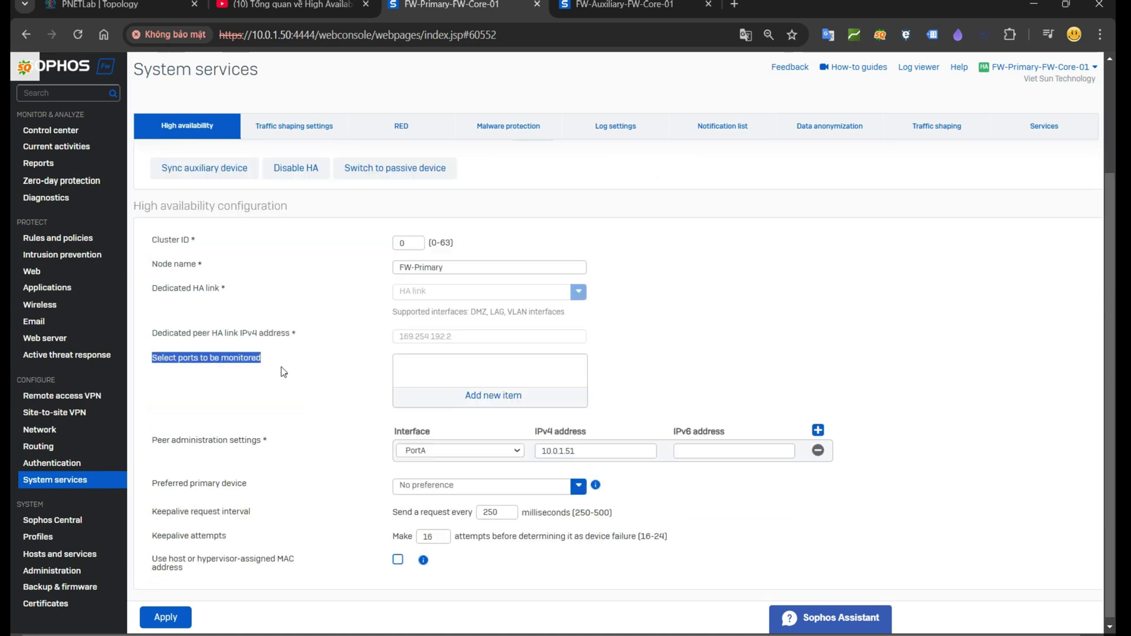
left_click(291, 372)
mouse_move(482, 408)
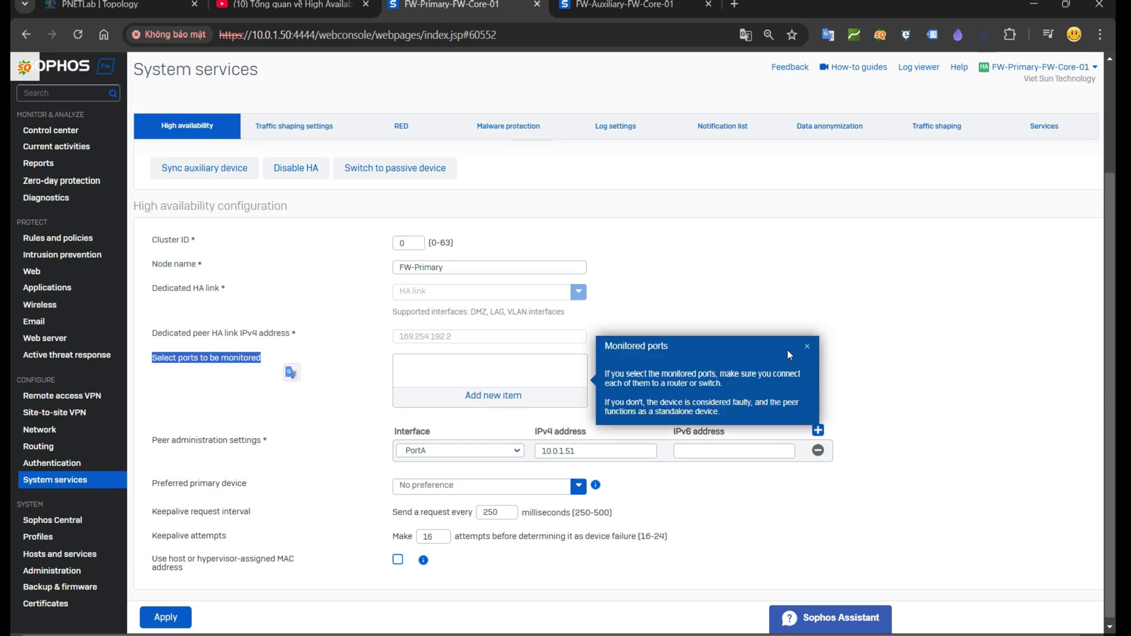
key("alt+Tab")
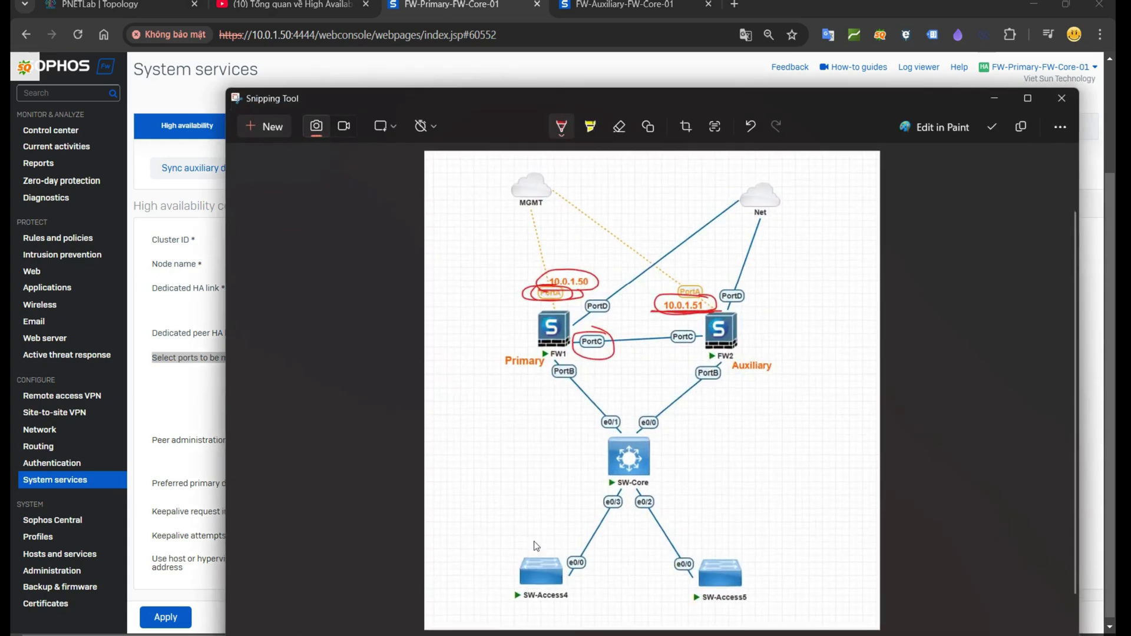
Step: Draw red crosses over FW1's PortD and PortC links on the topology diagram
mouse_move(548, 322)
left_mouse_down()
mouse_move(574, 337)
mouse_move(566, 325)
mouse_move(542, 348)
left_mouse_up()
left_click_drag(638, 332, 646, 338)
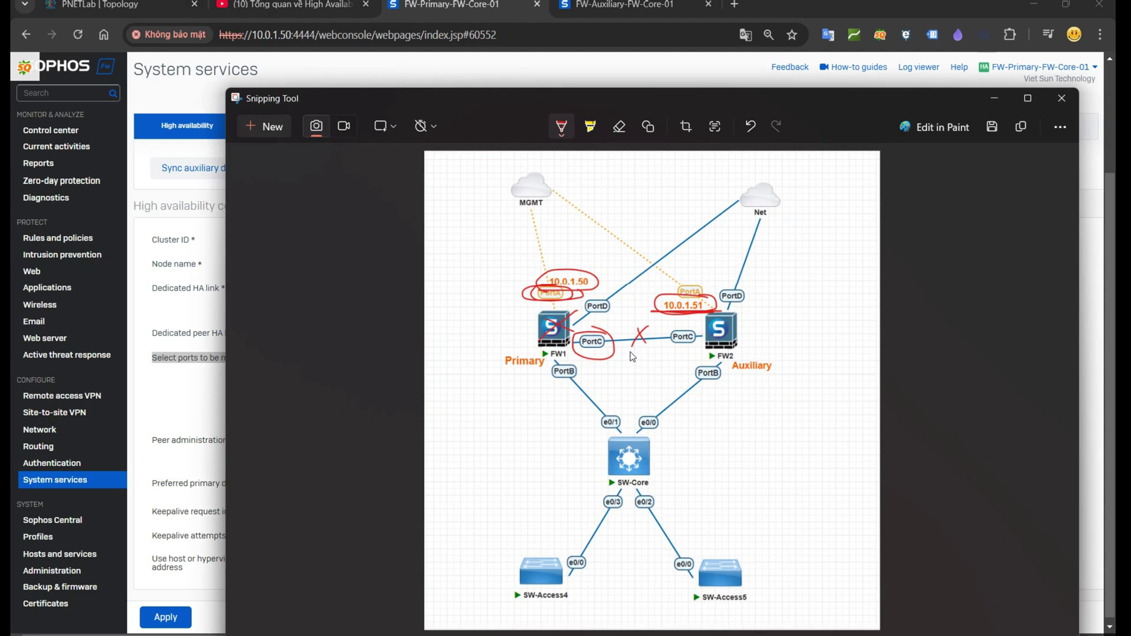
mouse_move(600, 291)
left_mouse_down()
mouse_move(621, 306)
mouse_move(609, 318)
left_mouse_up()
left_click_drag(600, 302, 618, 282)
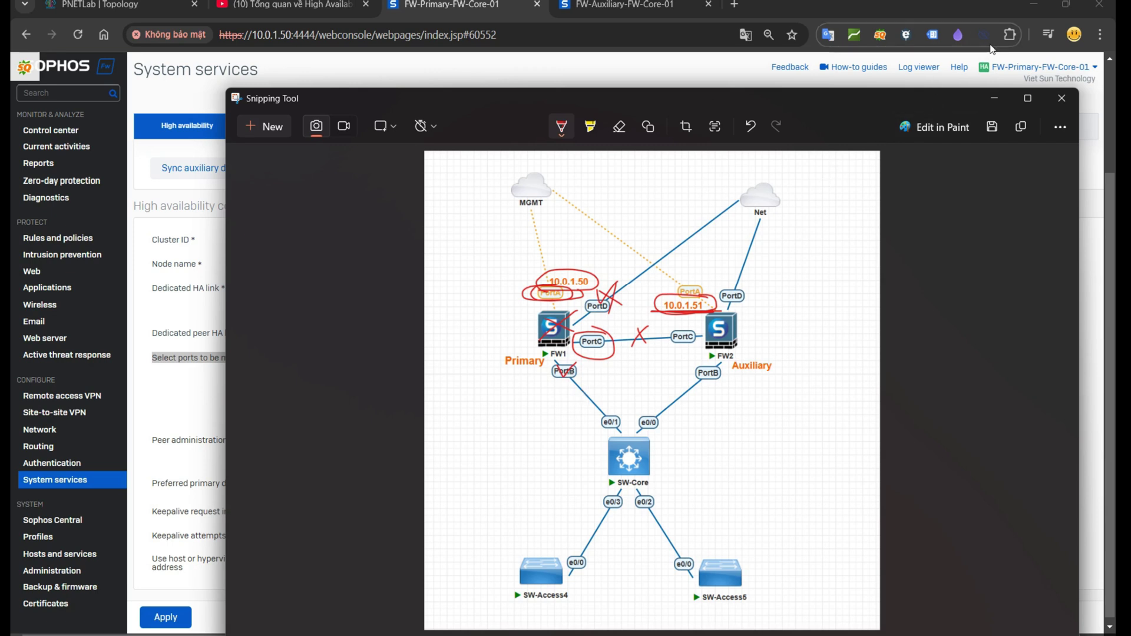
left_click(997, 99)
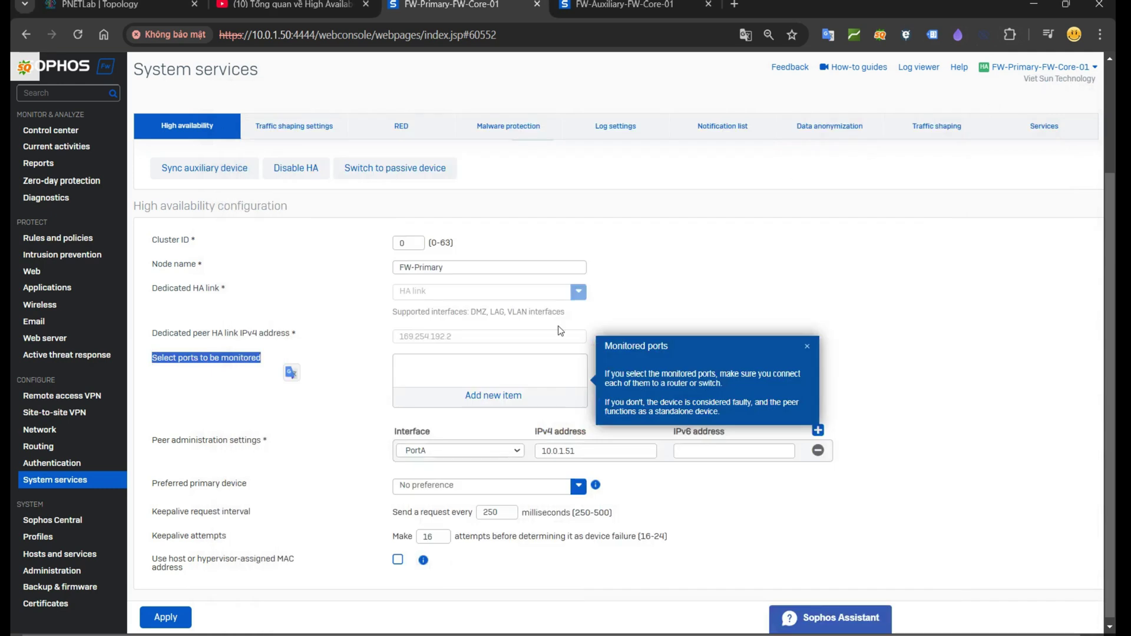
Step: Add PortD to the HA ports to be monitored
left_click(536, 401)
left_click(408, 473)
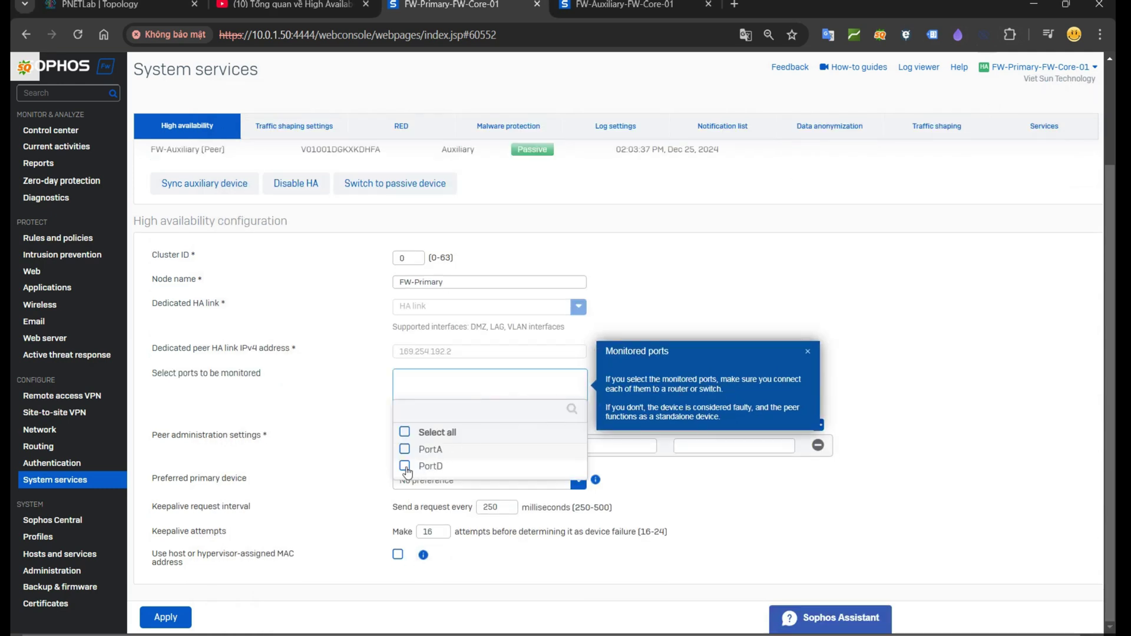
left_click(486, 486)
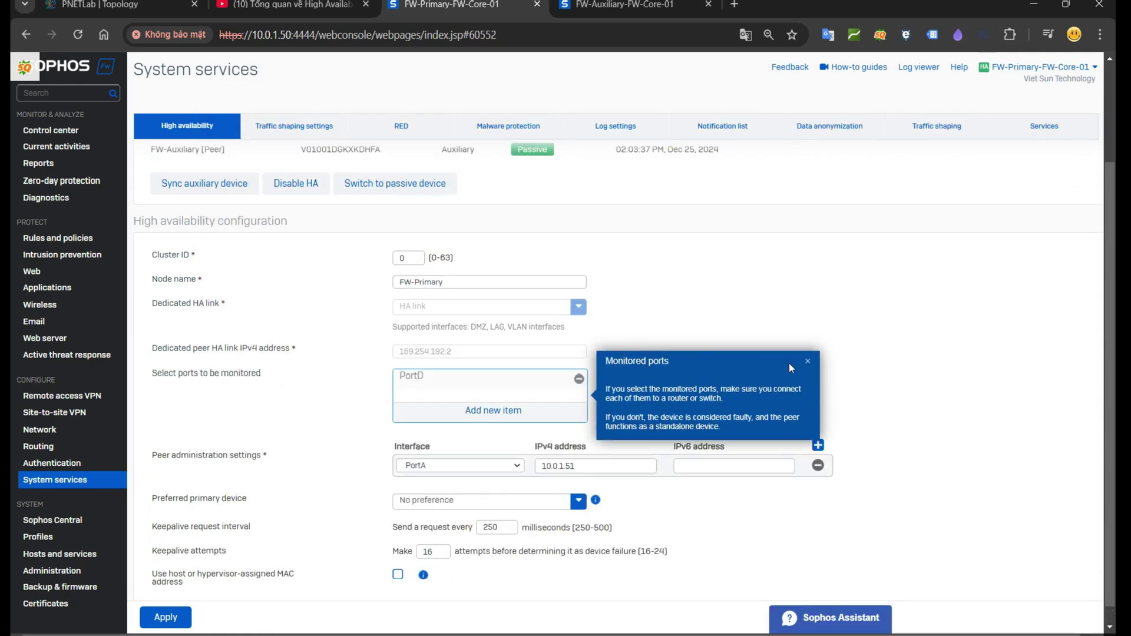
left_click(808, 361)
scroll(714, 368, "down", 1)
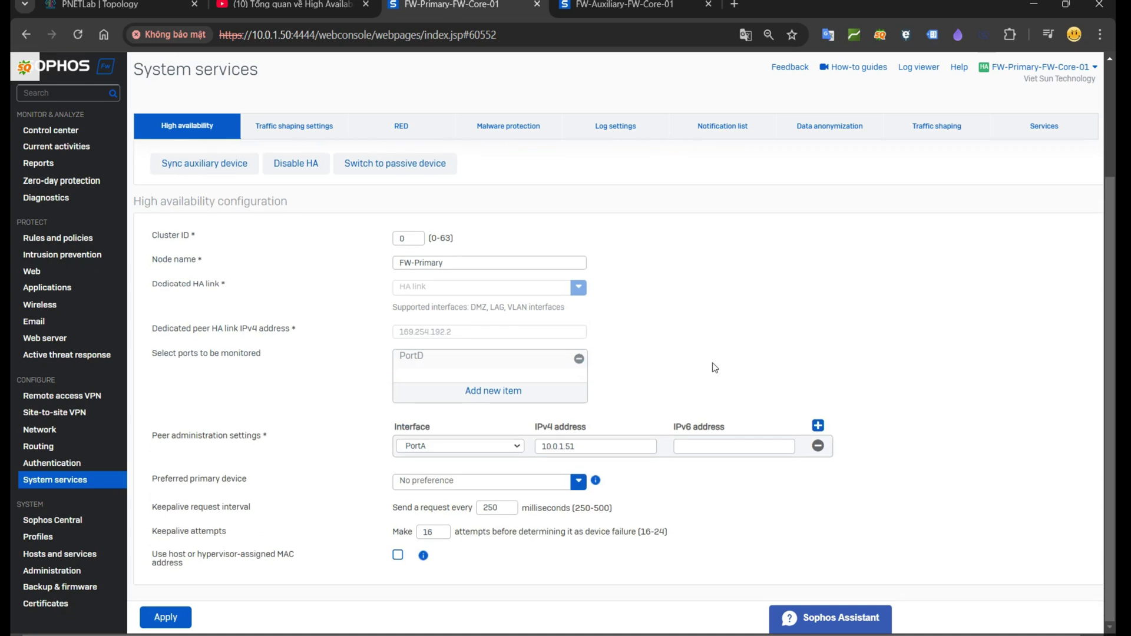
Step: Keep a single peer administration entry on PortA at 10.0.1.51, adding and removing an extra row
left_click_drag(150, 437, 279, 447)
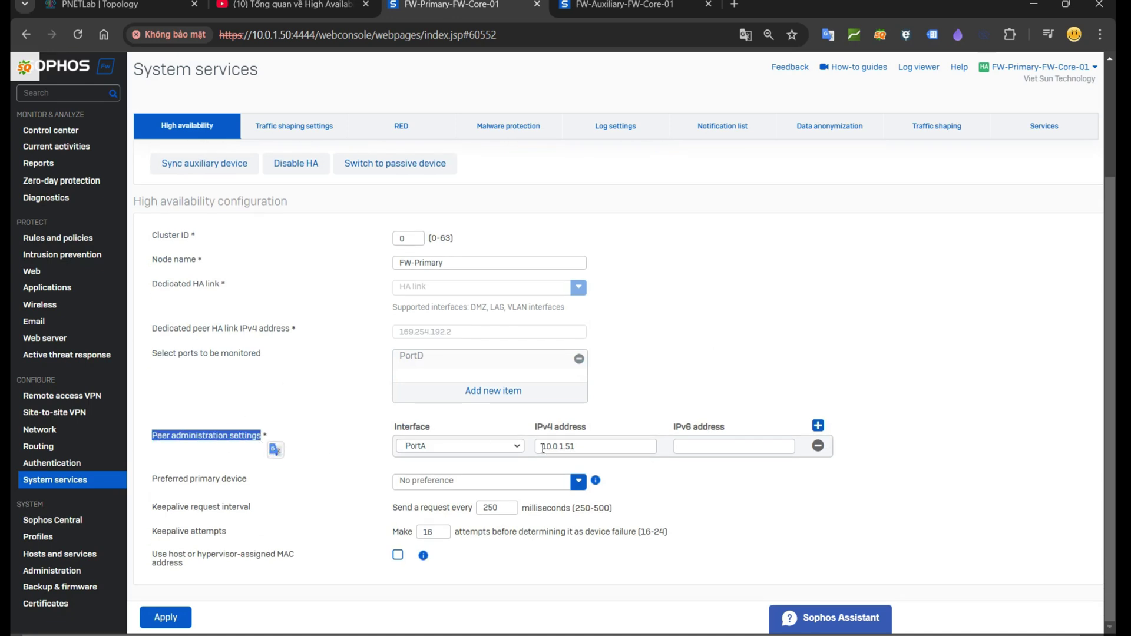
mouse_move(553, 447)
left_click_drag(569, 451, 528, 451)
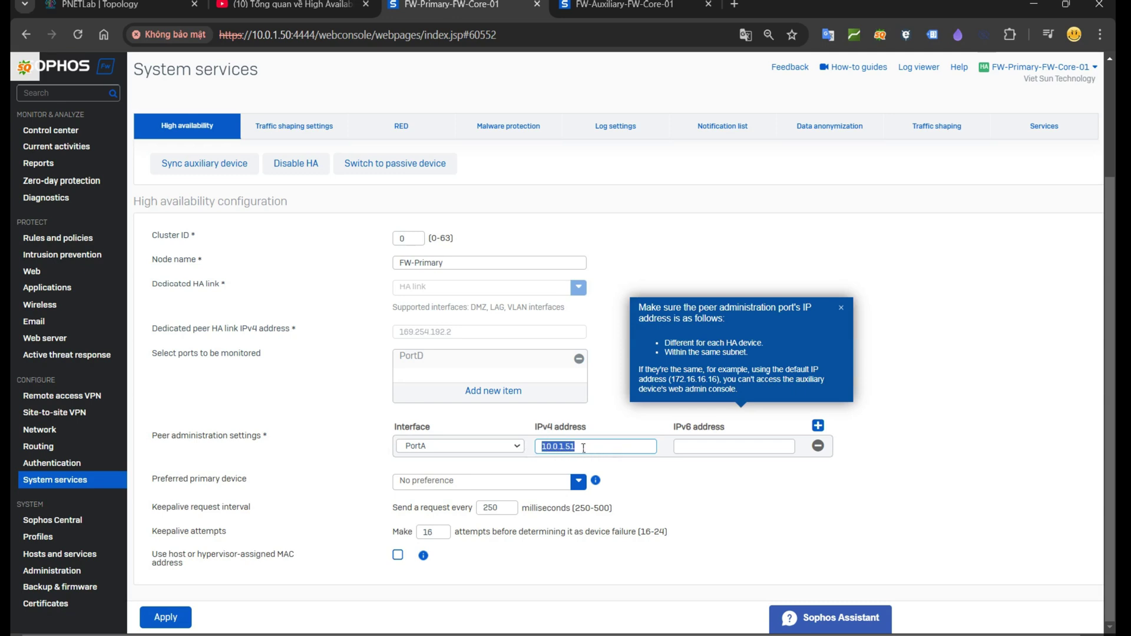
left_click(817, 425)
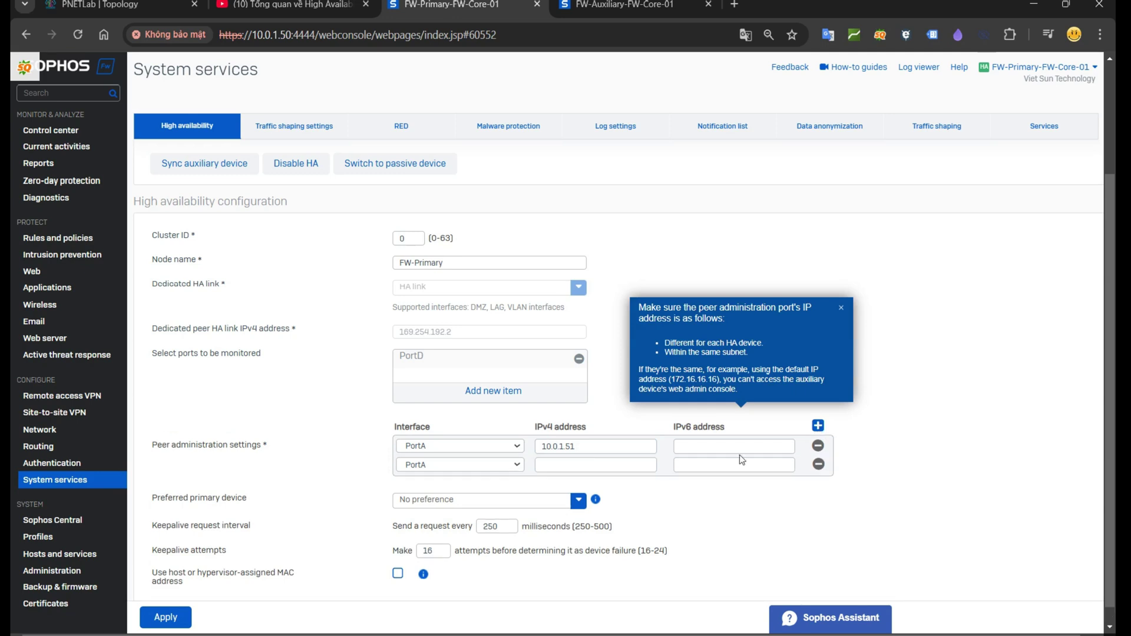
left_click(818, 464)
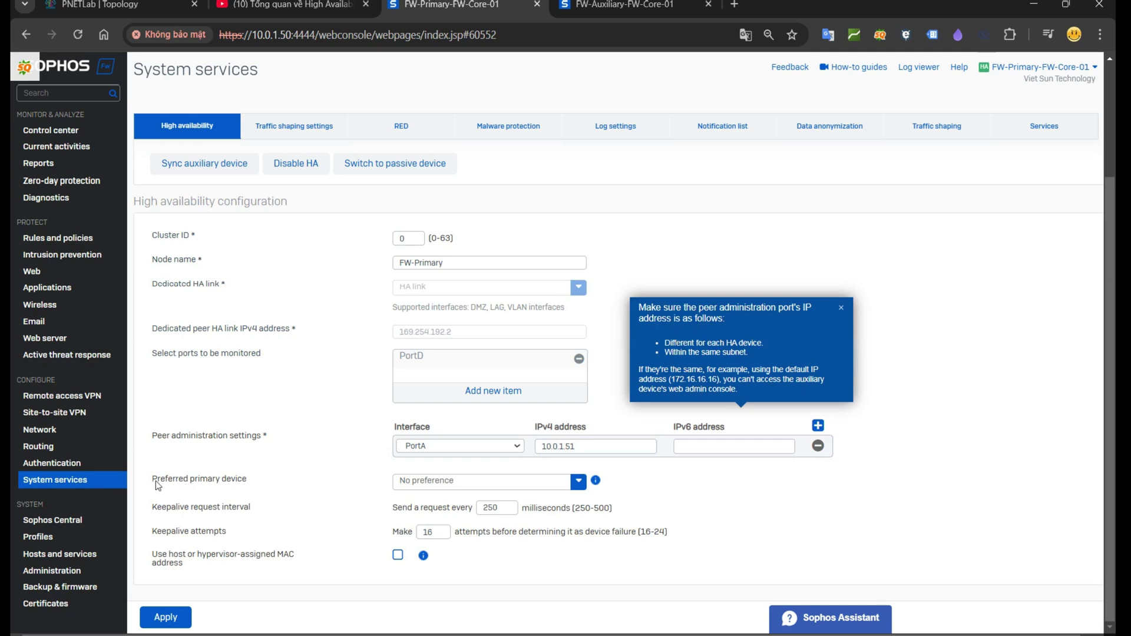
left_click_drag(155, 481, 262, 484)
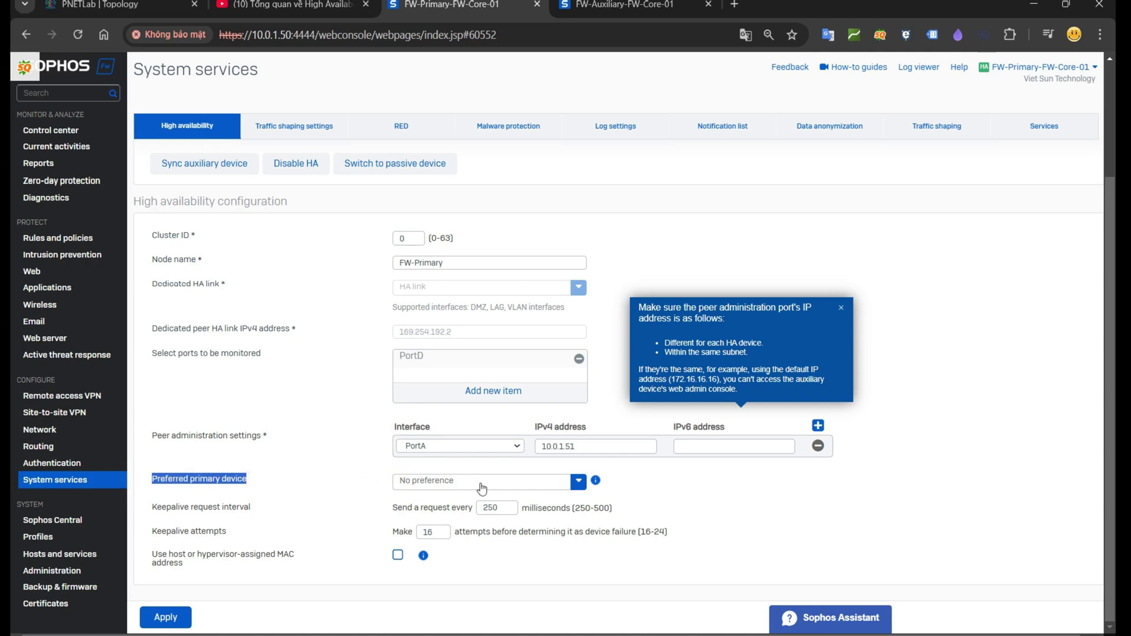
Step: Keep the Preferred primary device set to No preference
left_click(455, 481)
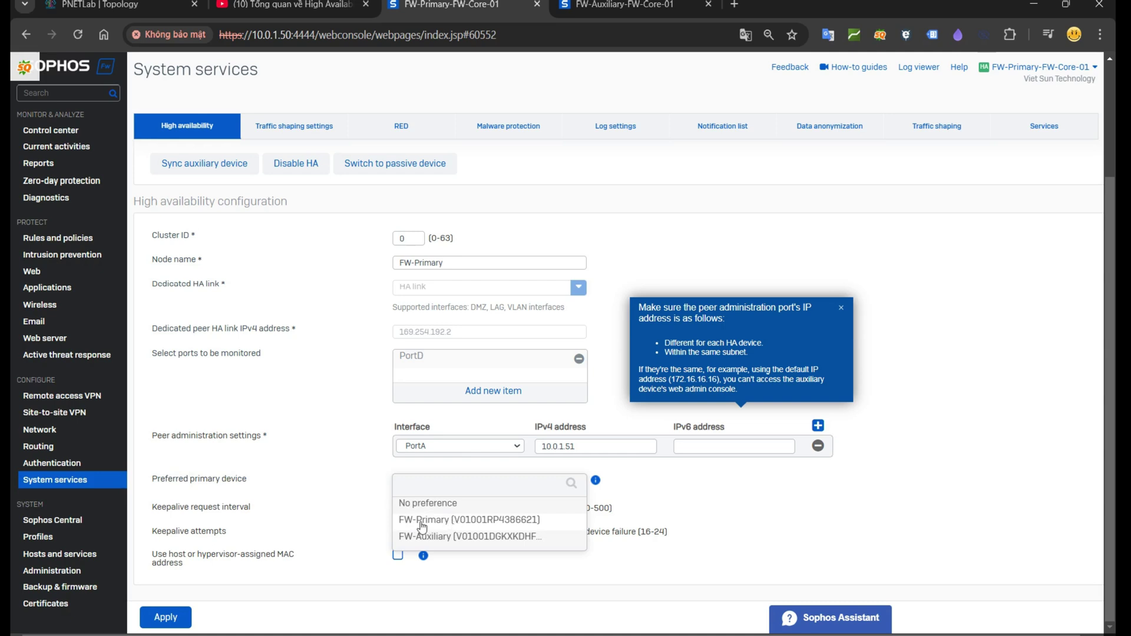
left_click_drag(457, 504, 404, 510)
left_click(404, 509)
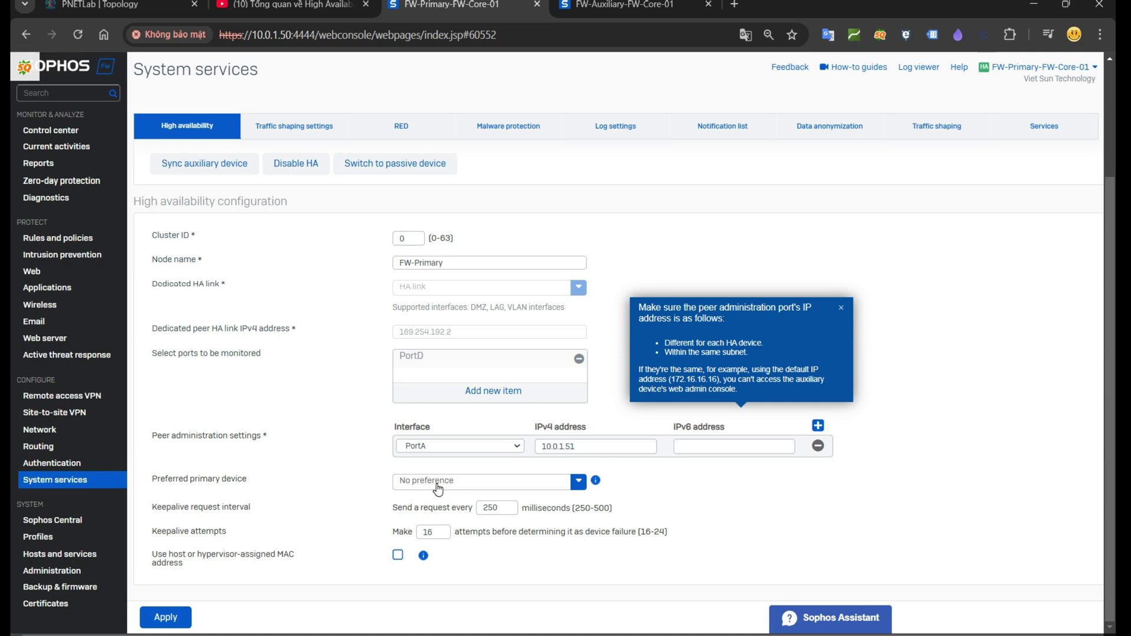
Step: Keep the 250 ms keepalive interval and 16 attempts, then apply the HA configuration
left_click_drag(152, 508, 253, 513)
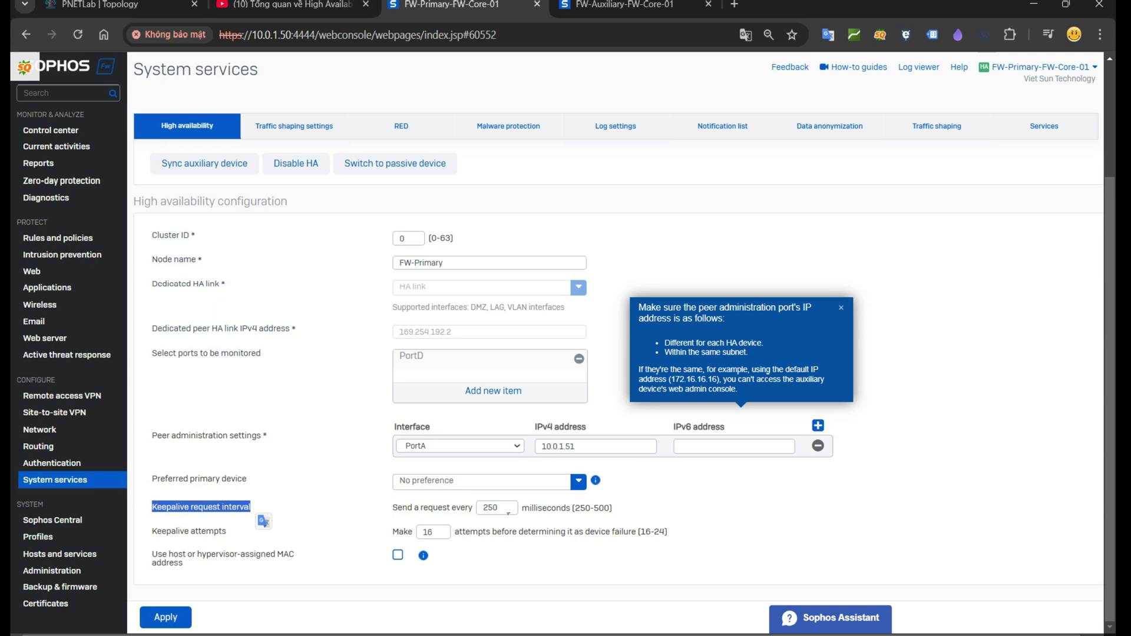
left_click_drag(503, 508, 473, 513)
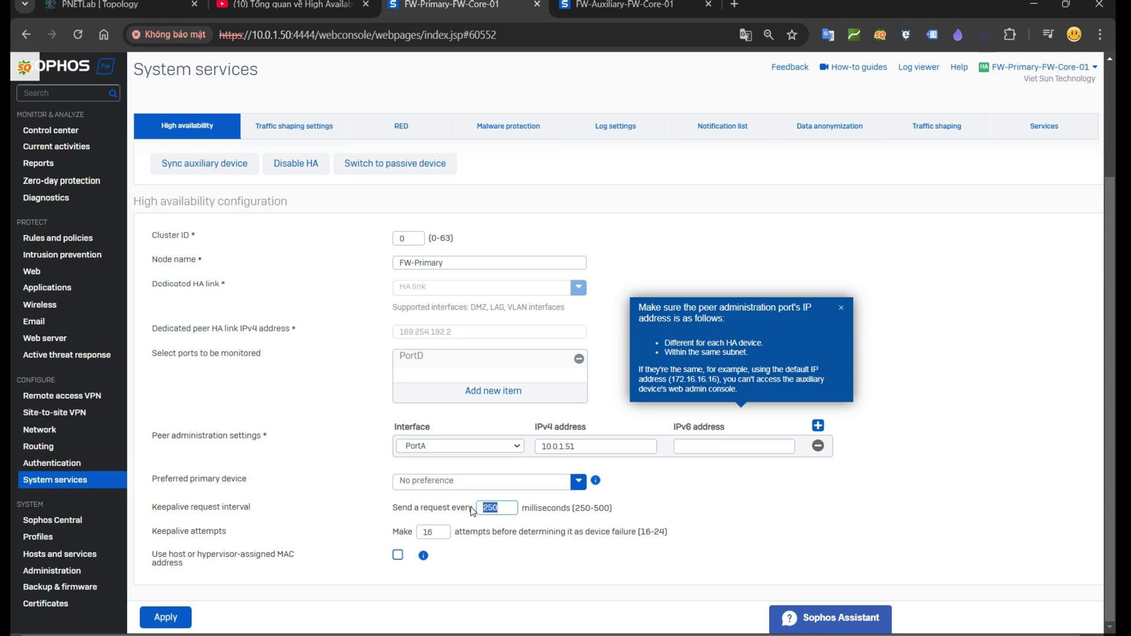
key("Tab")
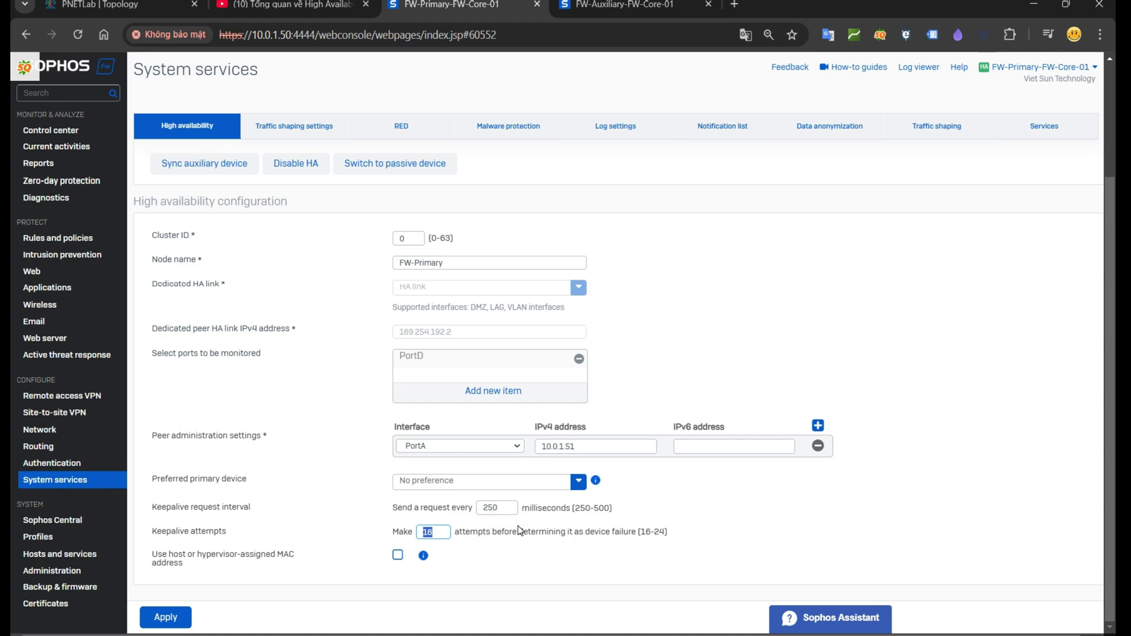
key("alt+Tab")
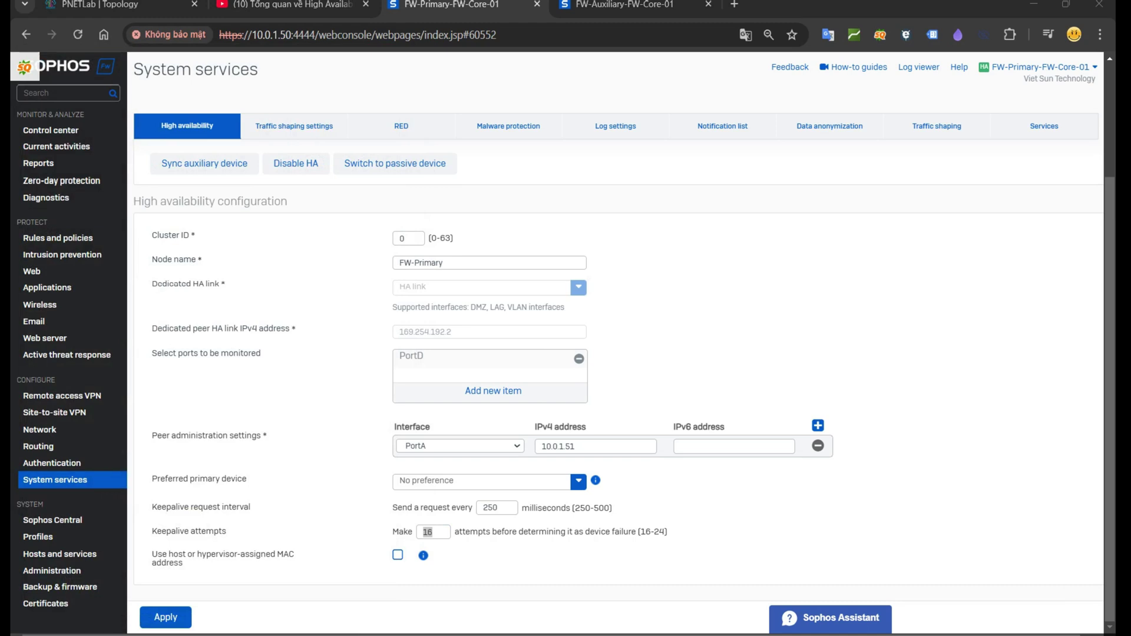
left_click(183, 621)
Step: Confirm the HA update, then underline 10.0.1.50, 10.0.1.51, PortA and PortC in red
left_click(516, 357)
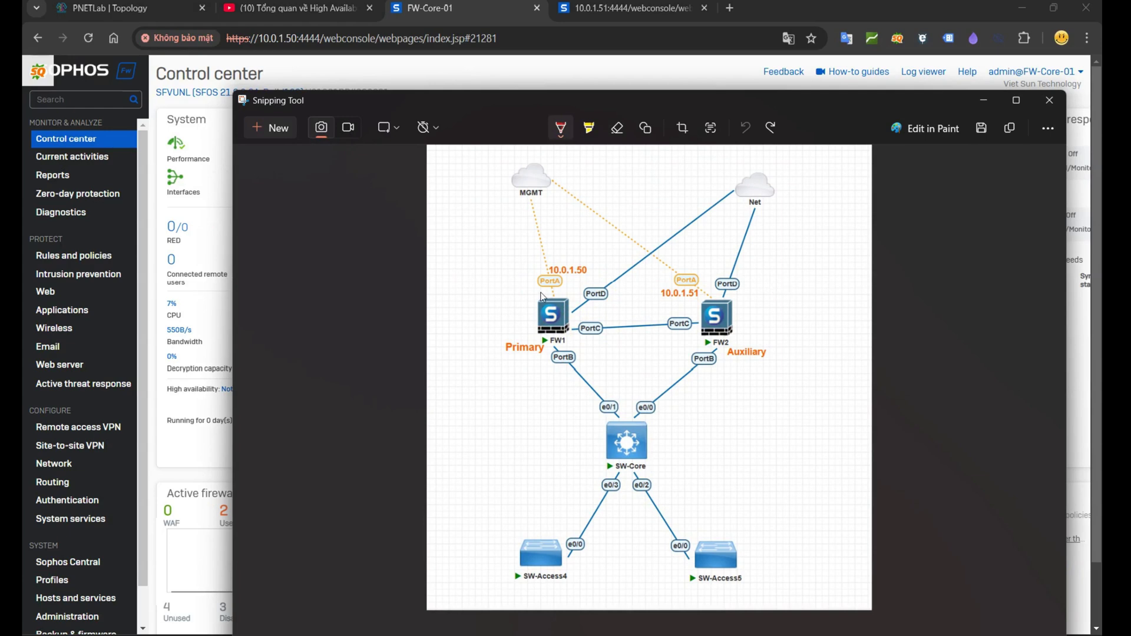
left_click_drag(536, 292, 558, 292)
left_click_drag(656, 298, 705, 297)
left_click_drag(549, 276, 588, 275)
left_click_drag(580, 336, 600, 335)
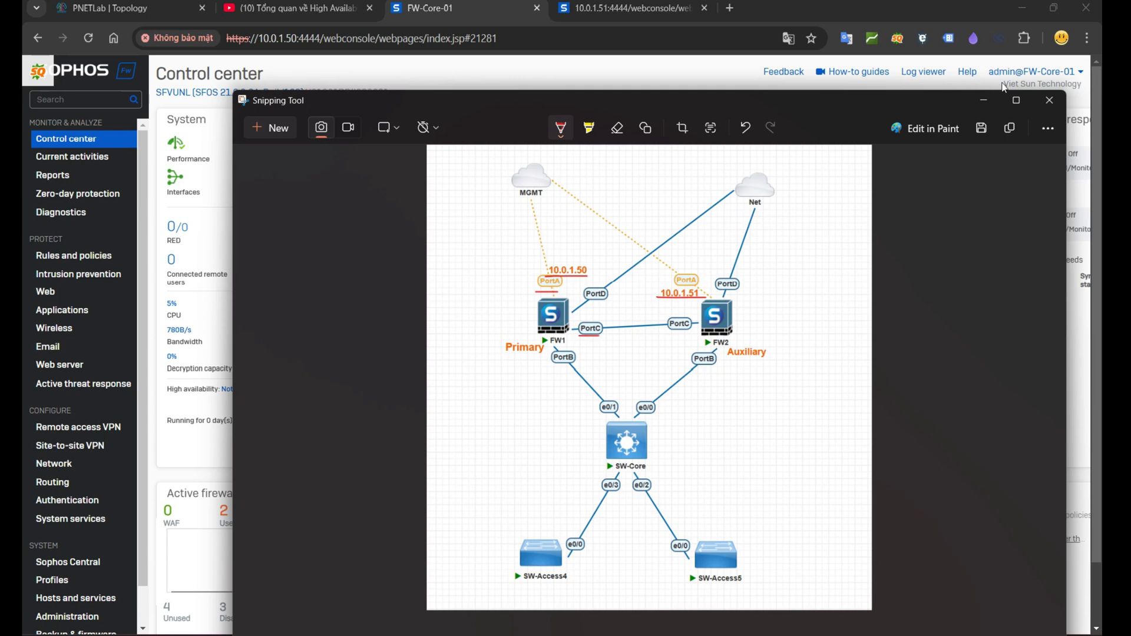
left_click(985, 101)
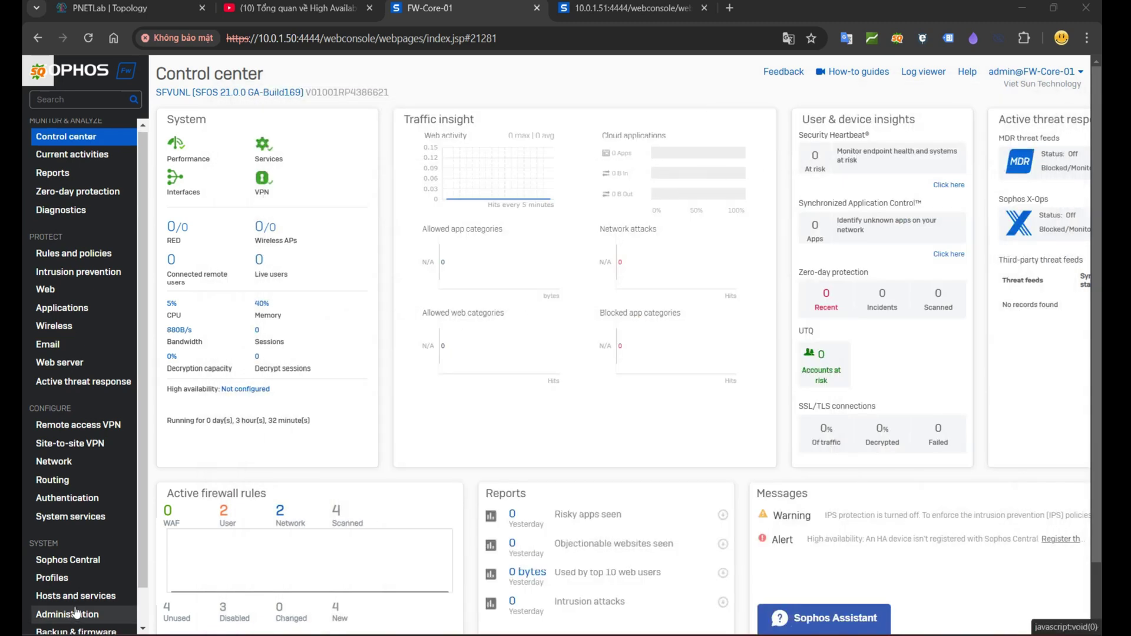
Step: In FW-Core-01's Device access, keep SSH allowed from DMZ and apply the local service ACL
scroll(68, 583, "down", 2)
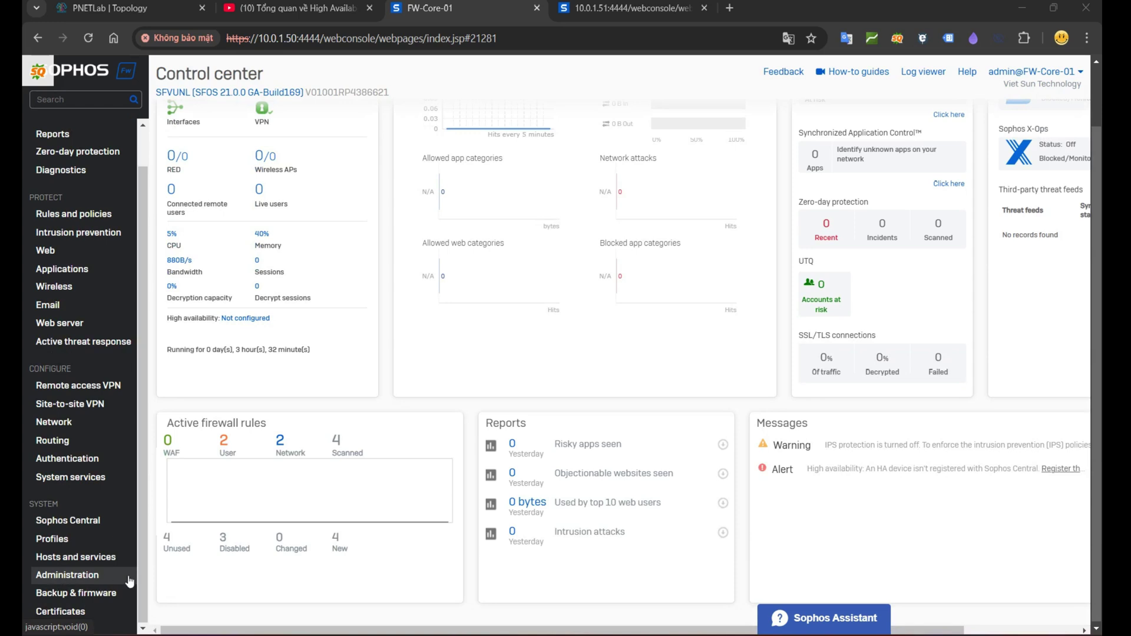
left_click(63, 578)
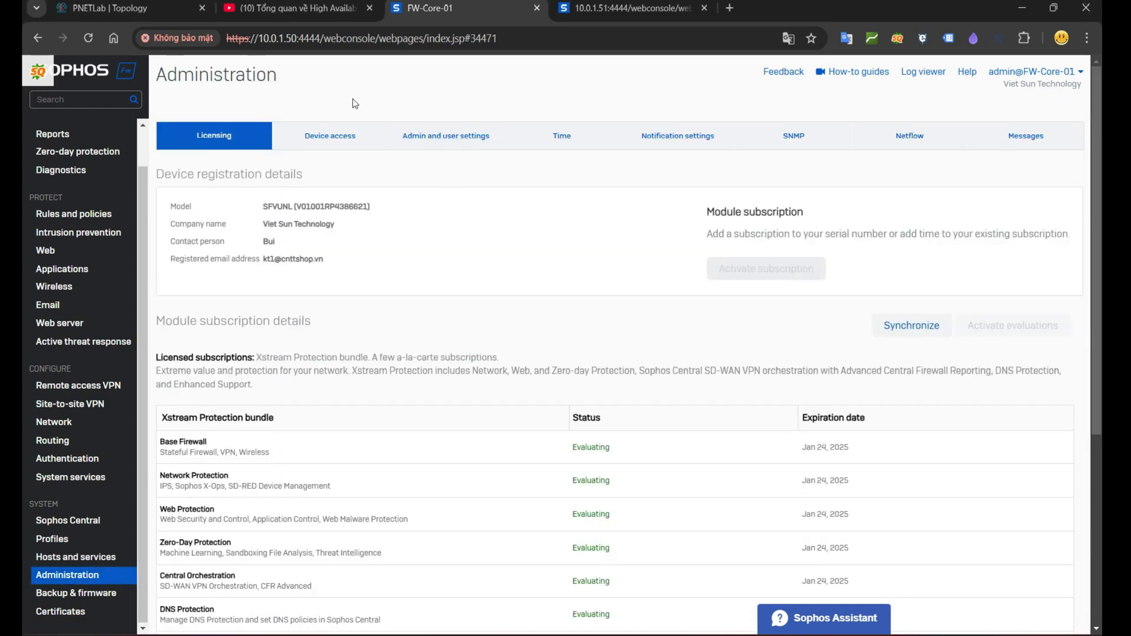
left_click(353, 140)
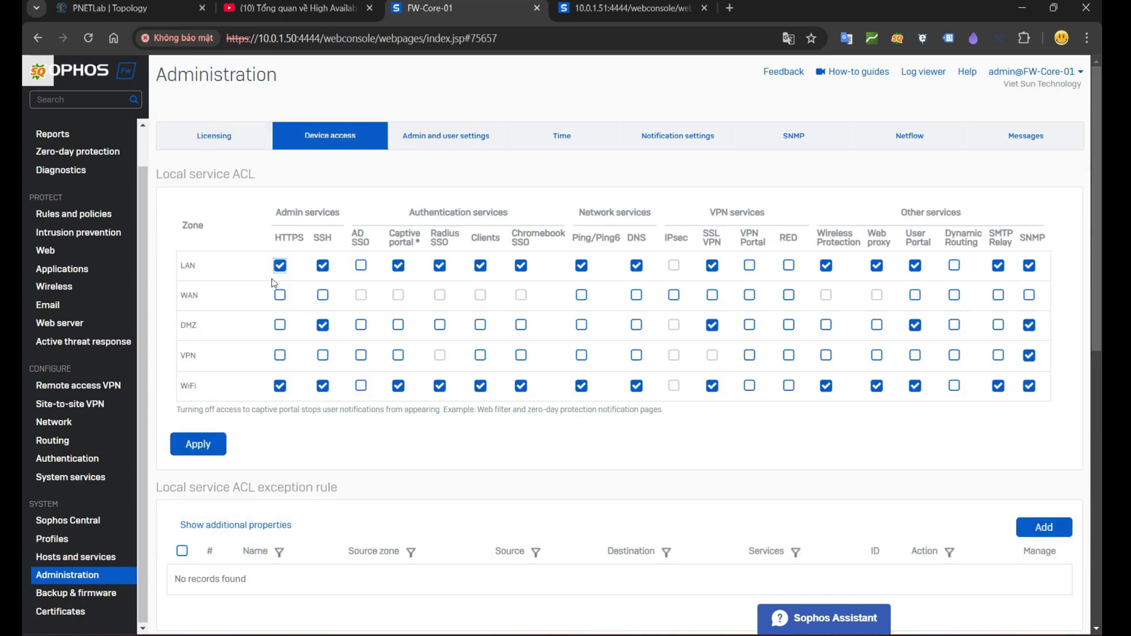
left_click_drag(180, 326, 304, 330)
left_click(326, 328)
left_click(324, 328)
left_click(202, 451)
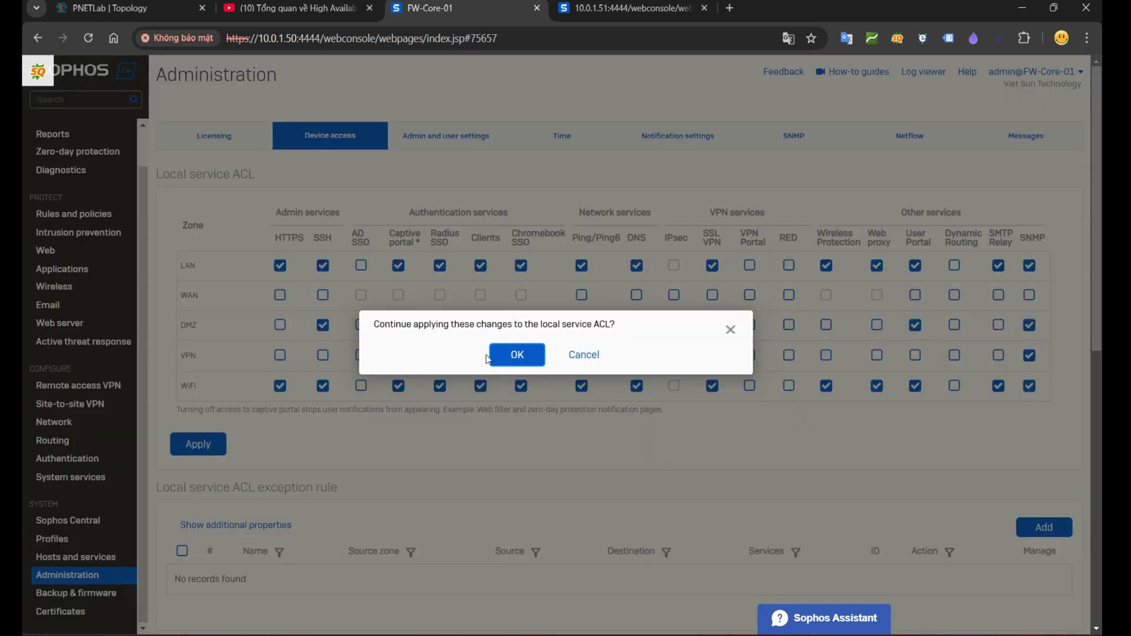
left_click(503, 360)
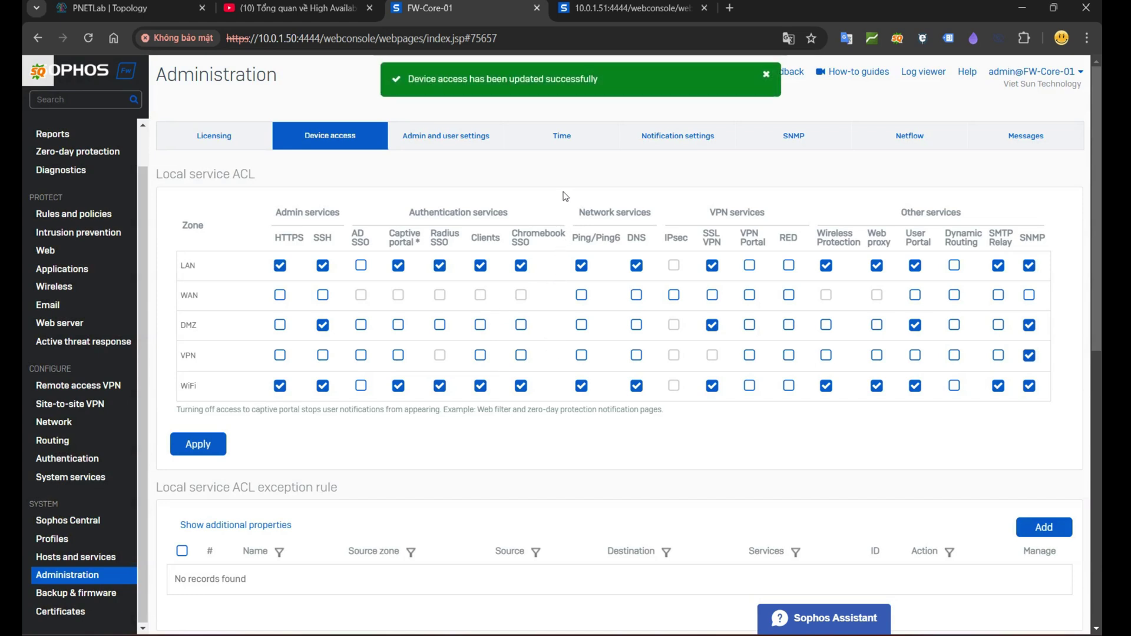
Step: On 10.0.1.51, allow SSH from the DMZ zone in Device access and apply the ACL
left_click(633, 7)
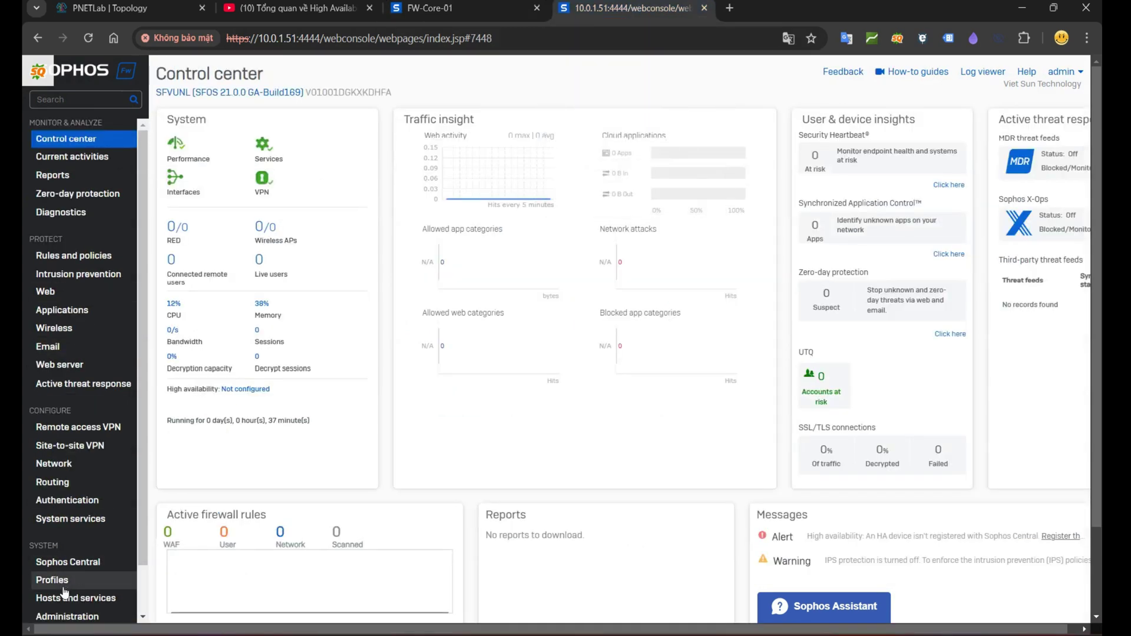
scroll(65, 592, "down", 2)
left_click(65, 564)
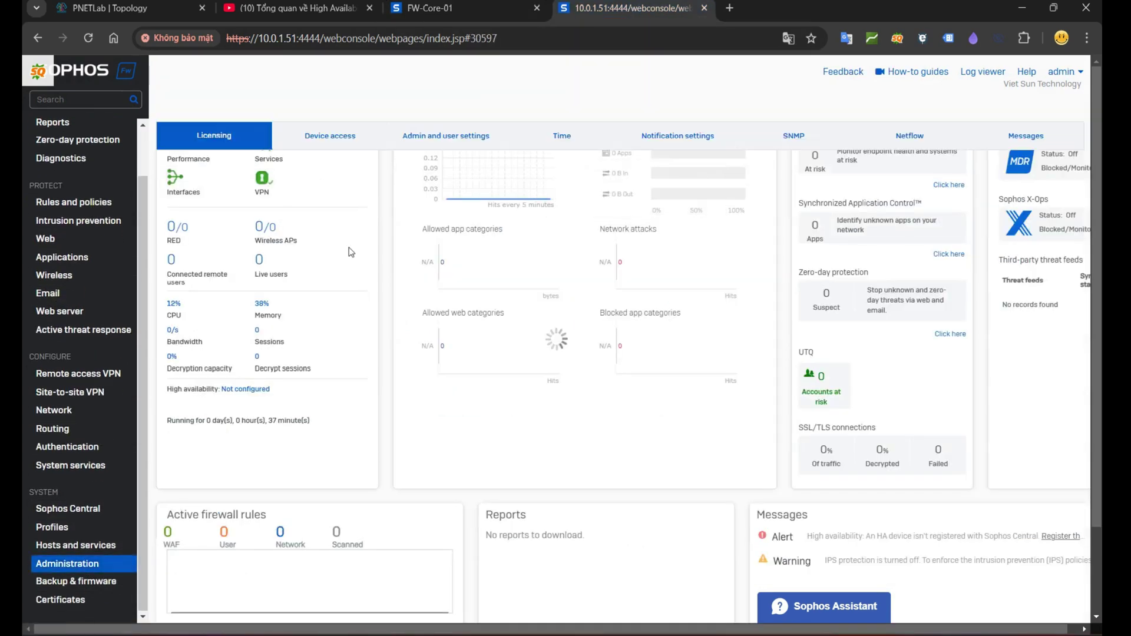
left_click(346, 137)
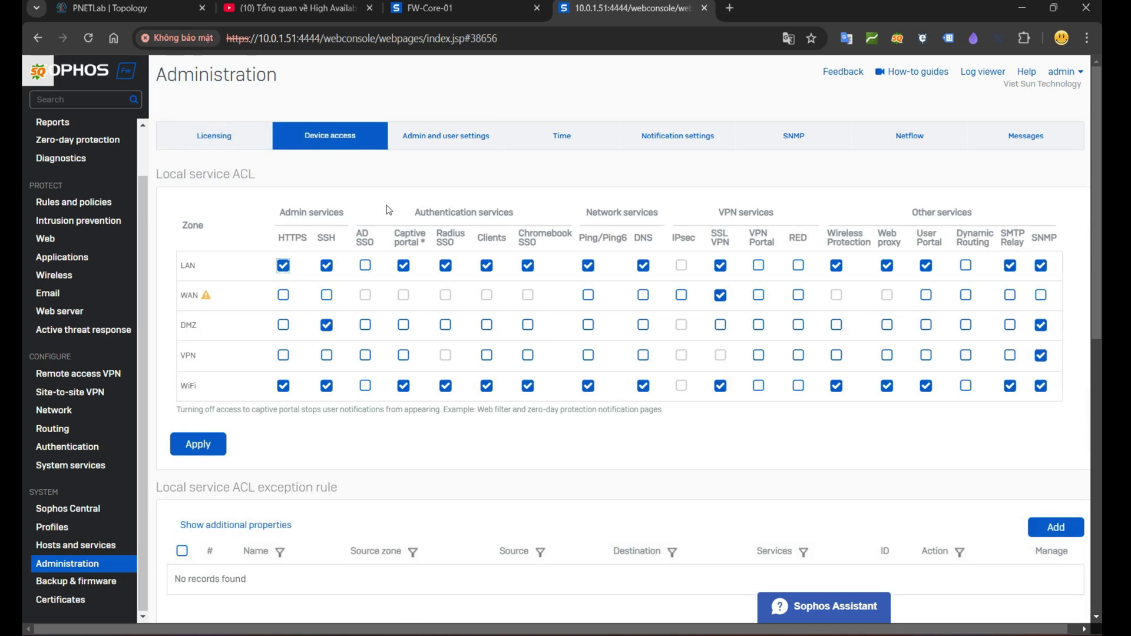
left_click(326, 324)
left_click(326, 324)
left_click(211, 449)
left_click(518, 347)
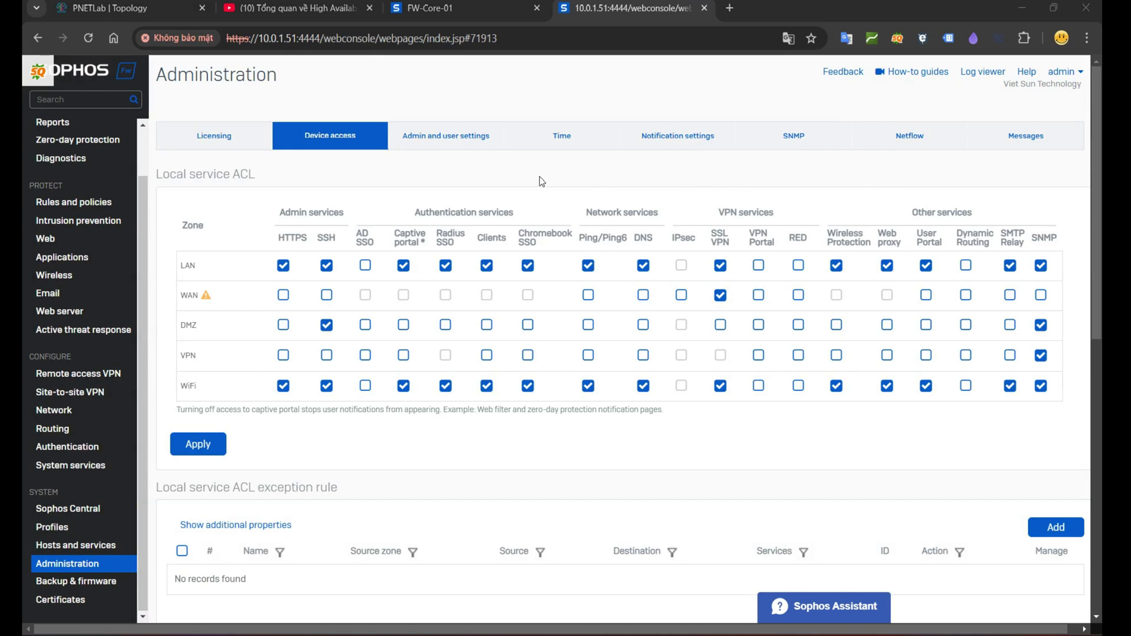
Step: Open PortC's interface settings on 10.0.1.51 and assign it to the DMZ zone
left_click(67, 416)
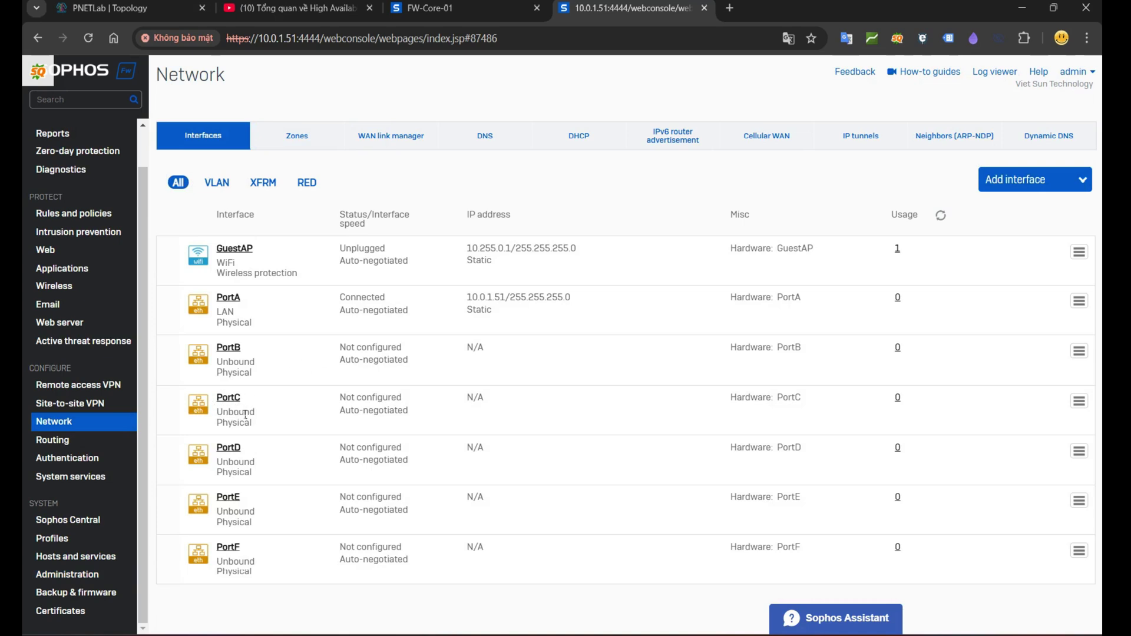
left_click(229, 399)
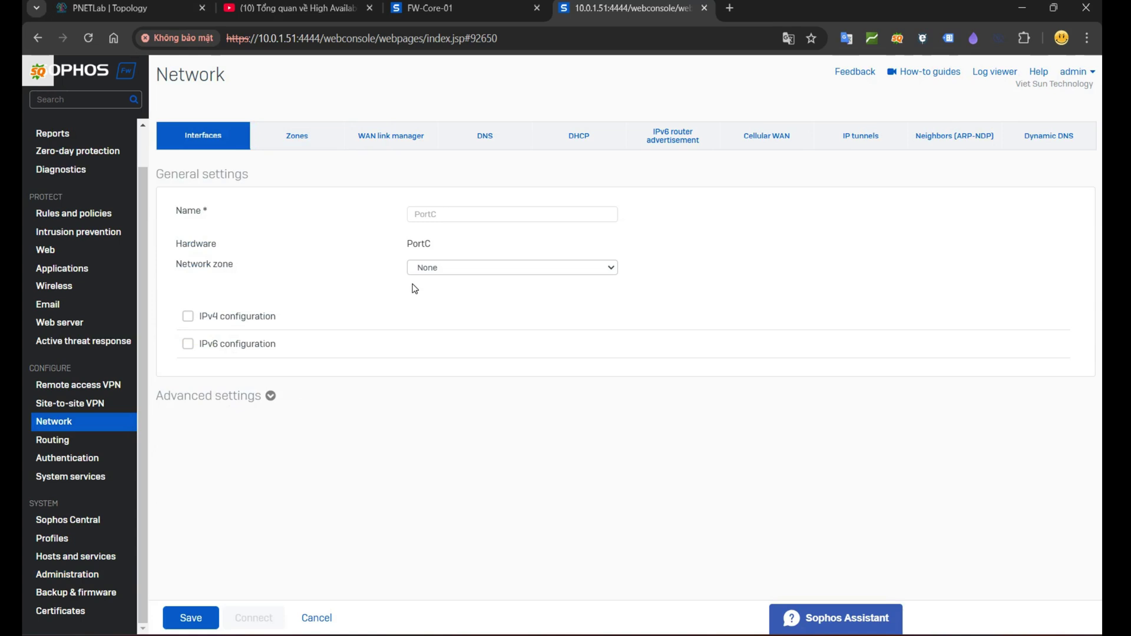
left_click_drag(181, 265, 242, 266)
left_click(445, 270)
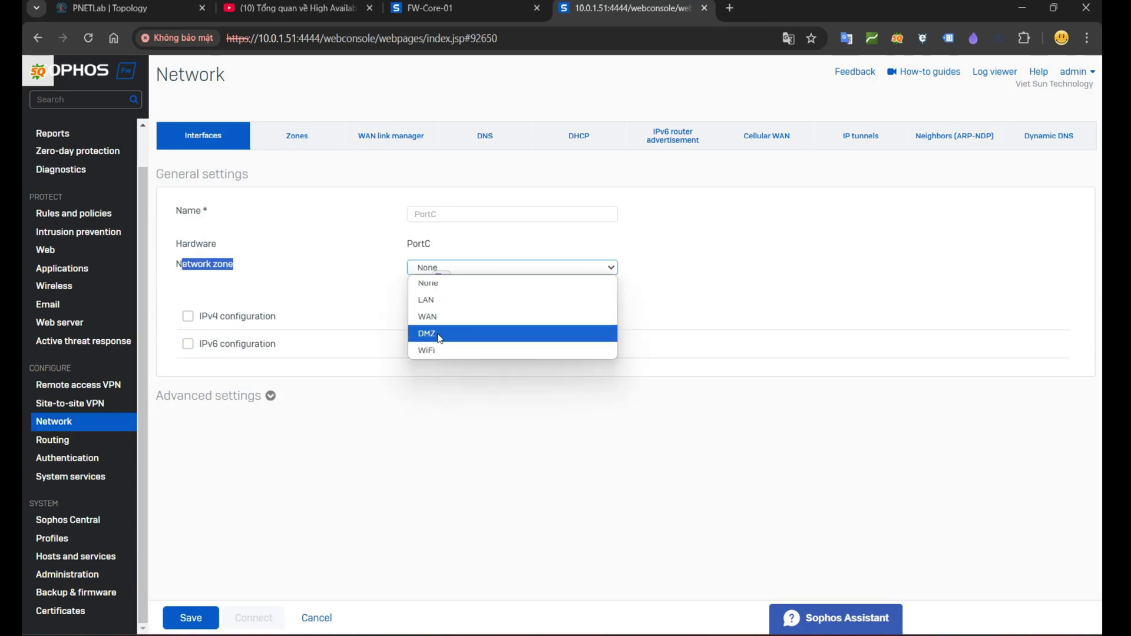
left_click(427, 334)
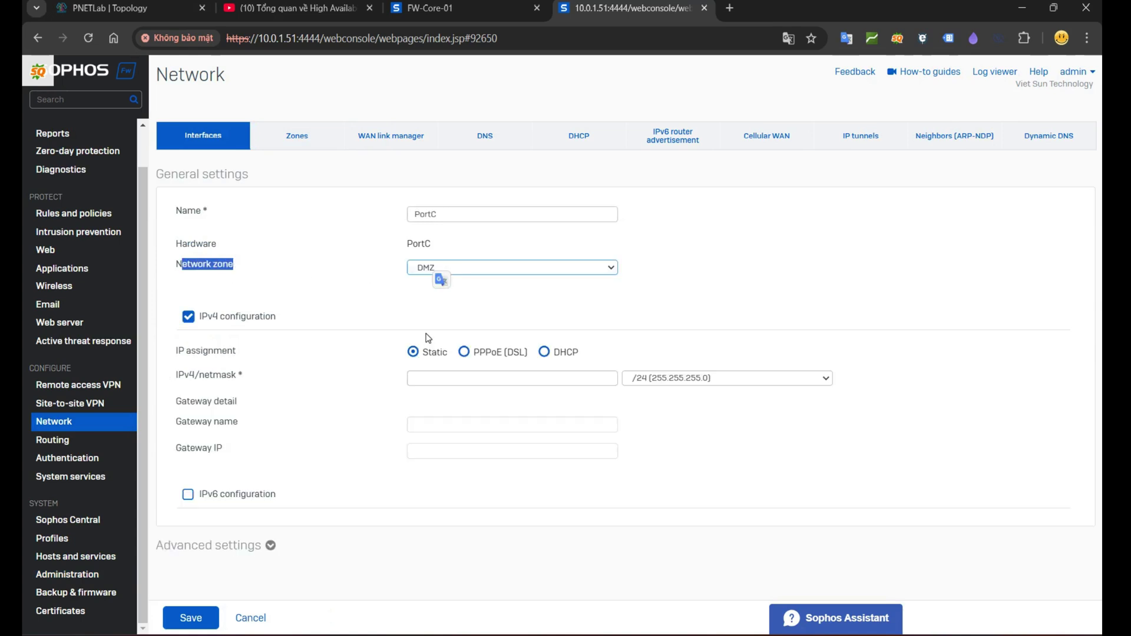
Step: Give PortC static IPv4 172.16.16.2 with a /30 netmask and save the interface
left_click(430, 380)
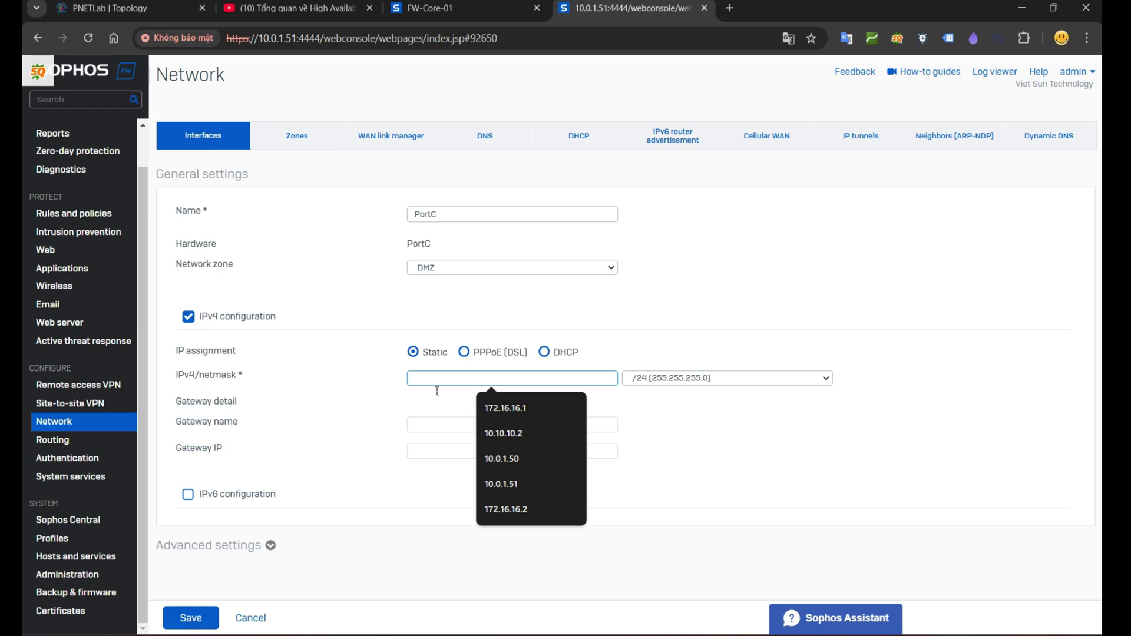
type("172.16.16.2")
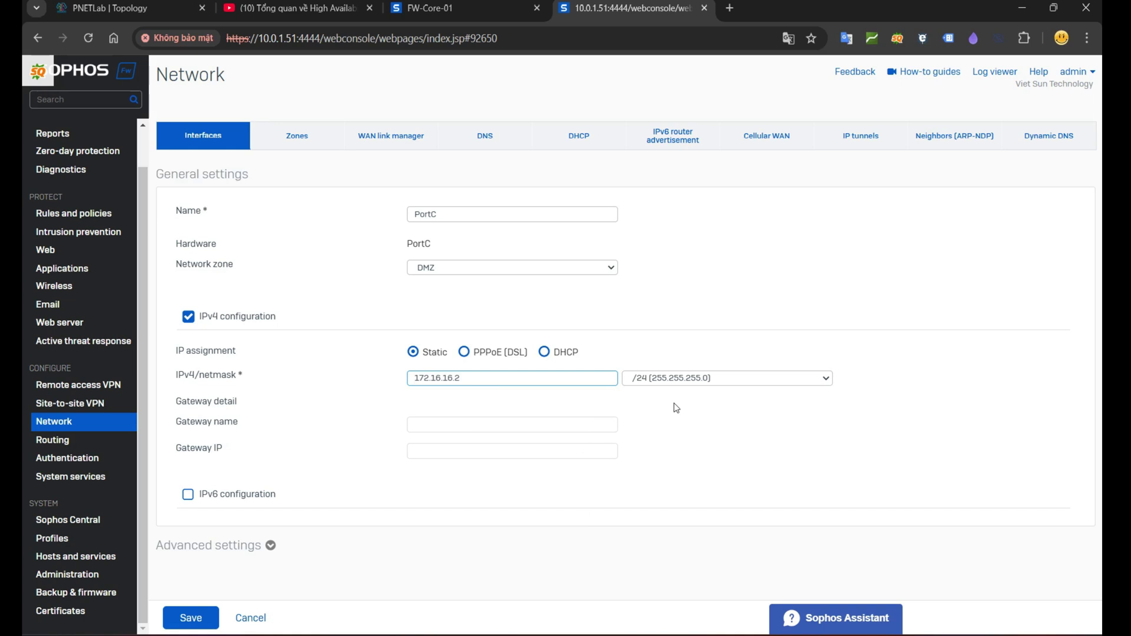
left_click(676, 378)
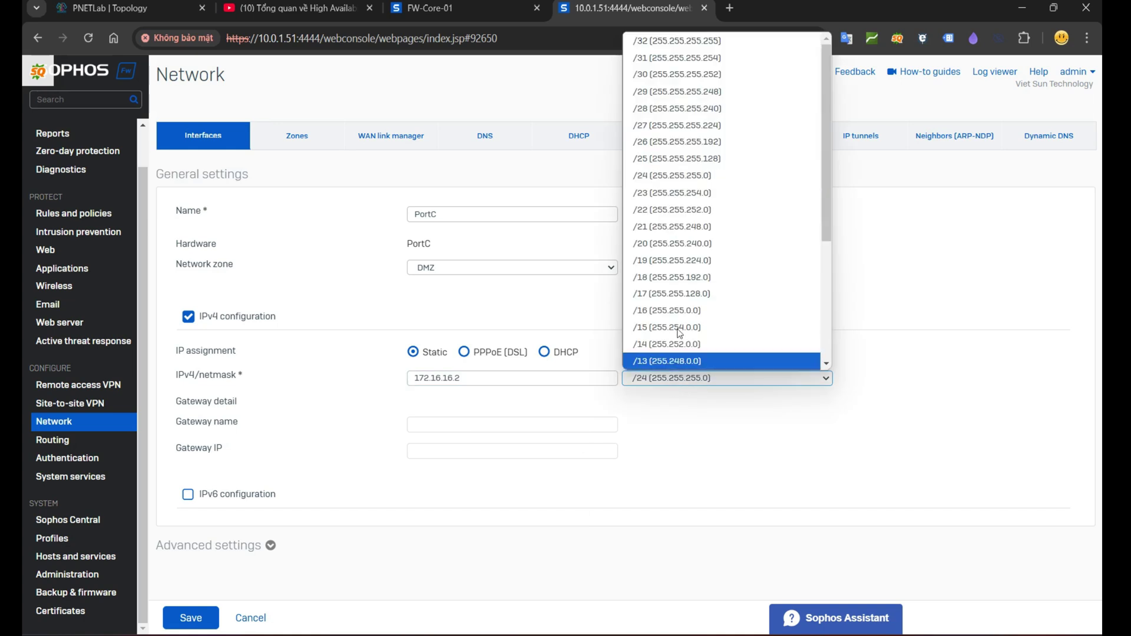
left_click(651, 76)
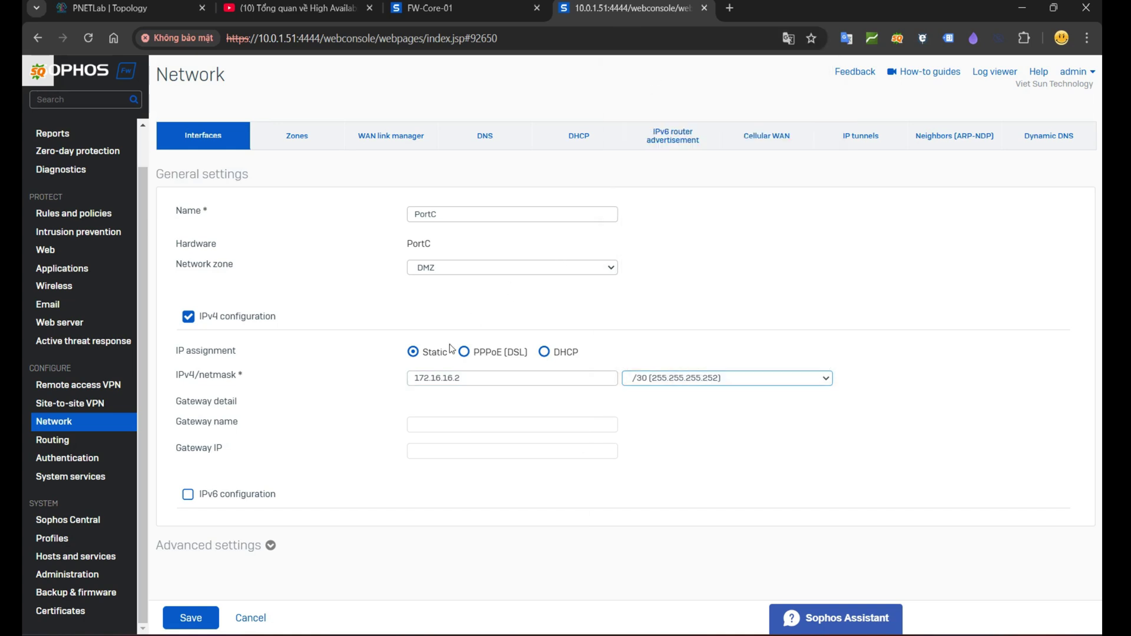
left_click(191, 617)
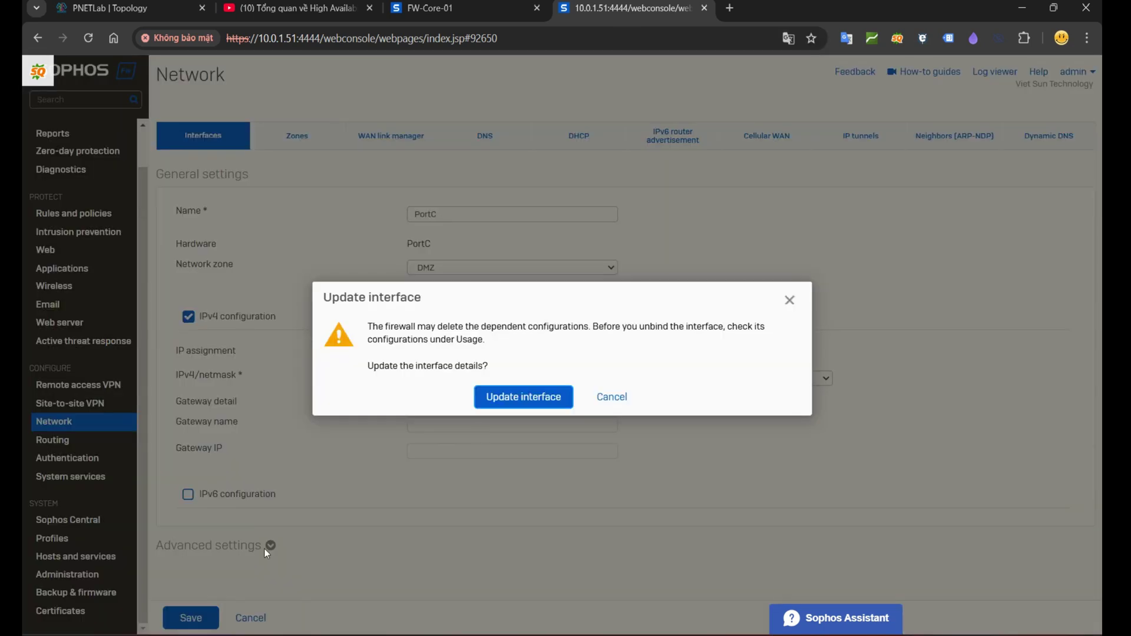
left_click(523, 405)
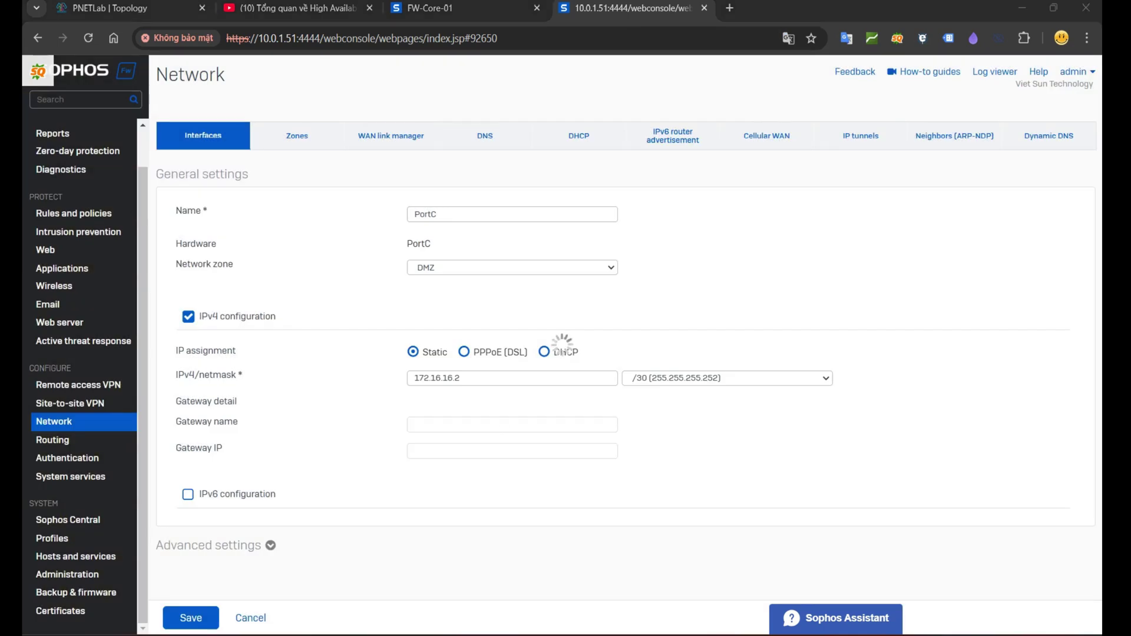
Step: On FW-Core-01, open PortC's interface settings and assign it to the DMZ zone
left_click(527, 15)
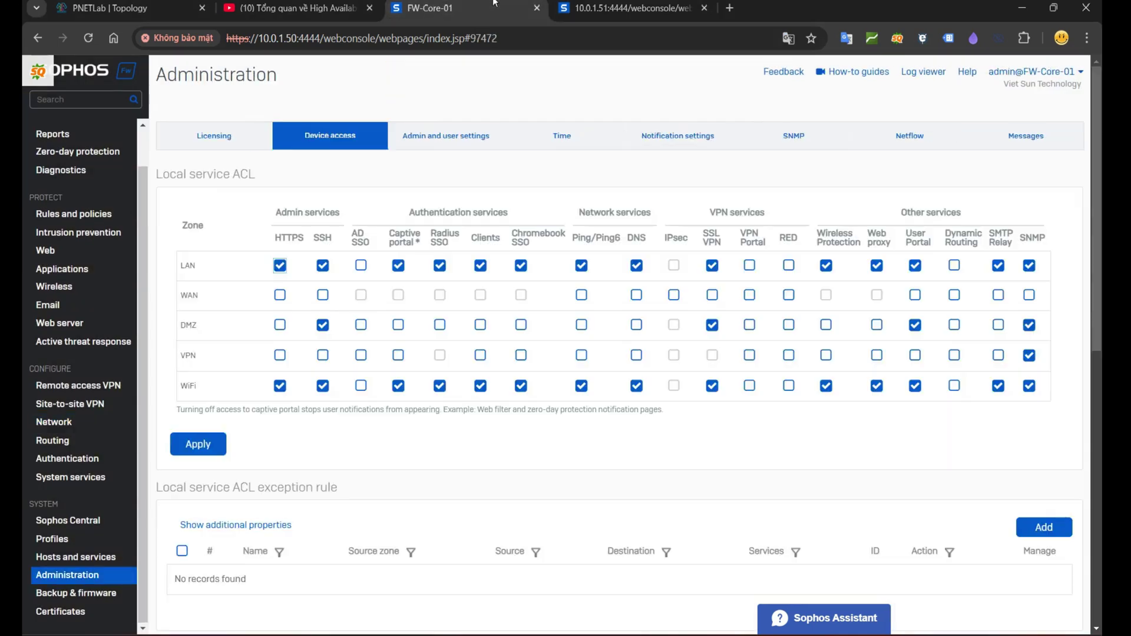
left_click(60, 424)
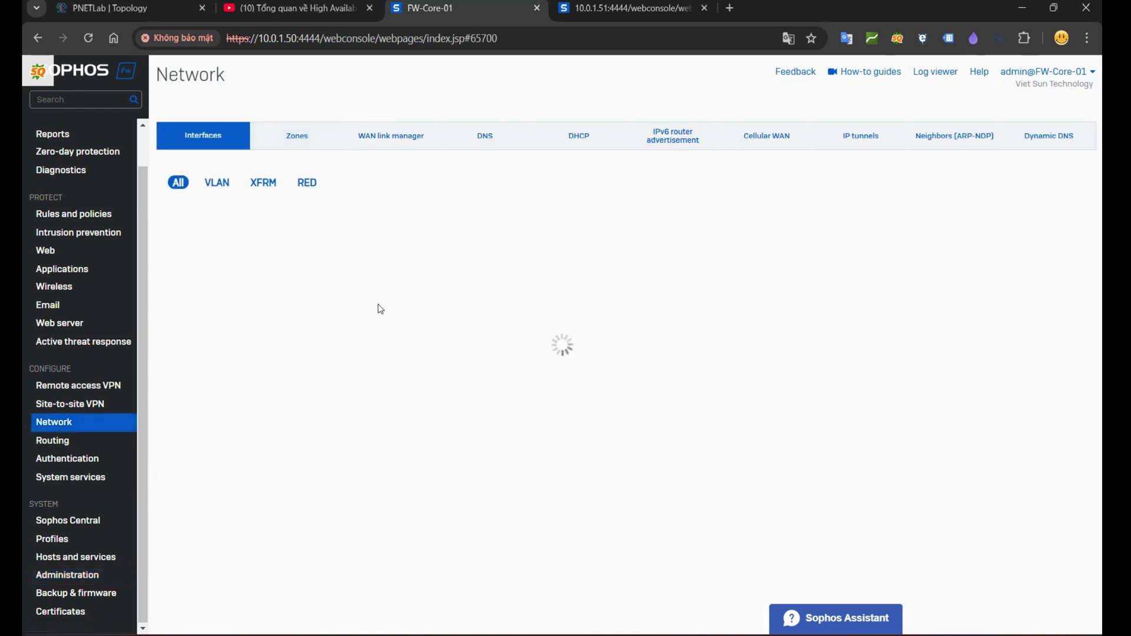
left_click(226, 398)
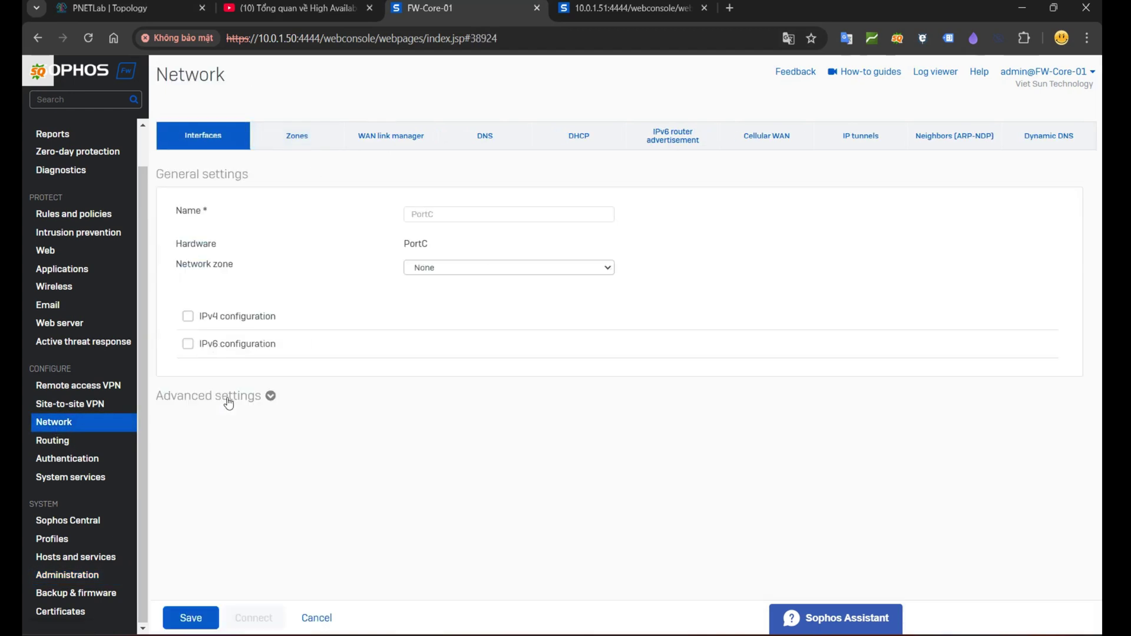
left_click(426, 268)
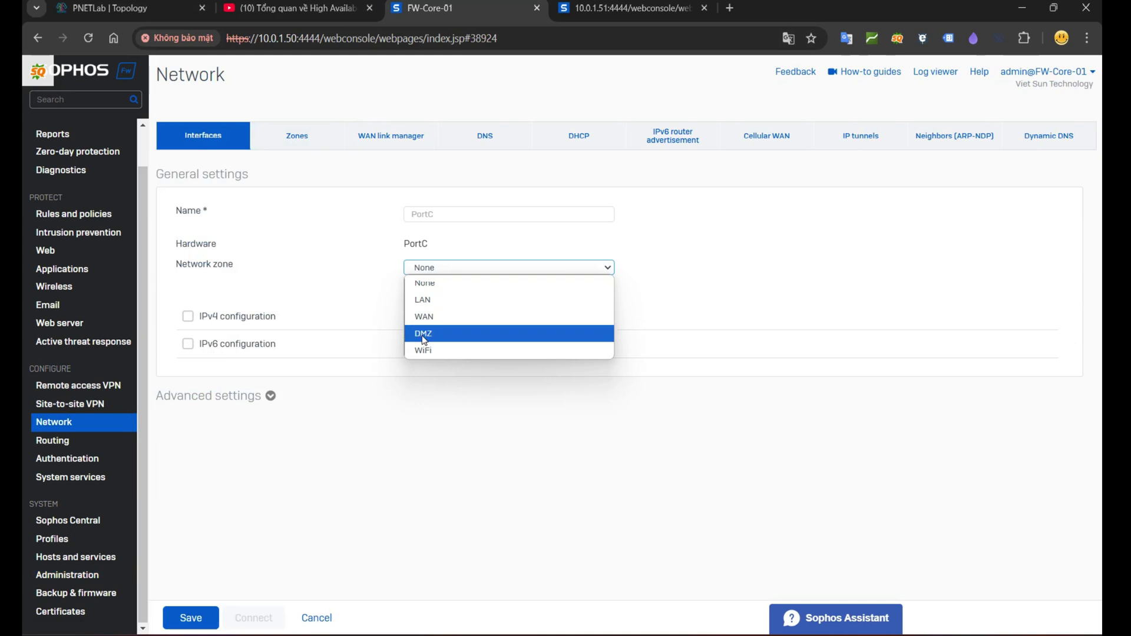
left_click(423, 334)
Step: Give FW-Core-01's PortC static IPv4 172.16.16.1 with a /30 netmask and save it
left_click(422, 380)
type("1")
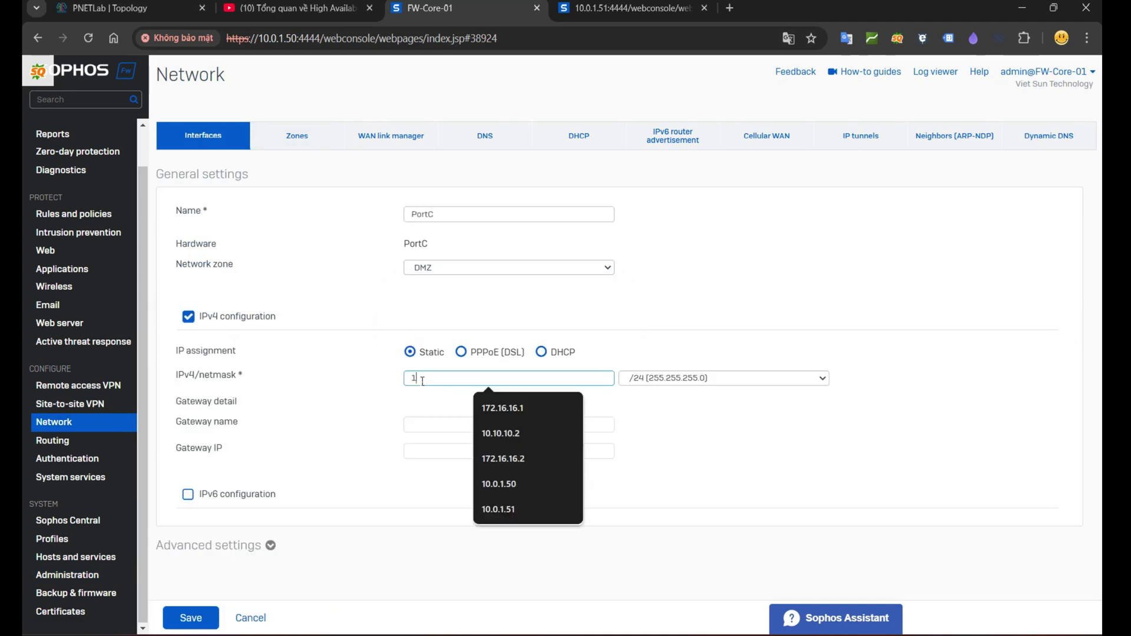
type("72.16.16.1")
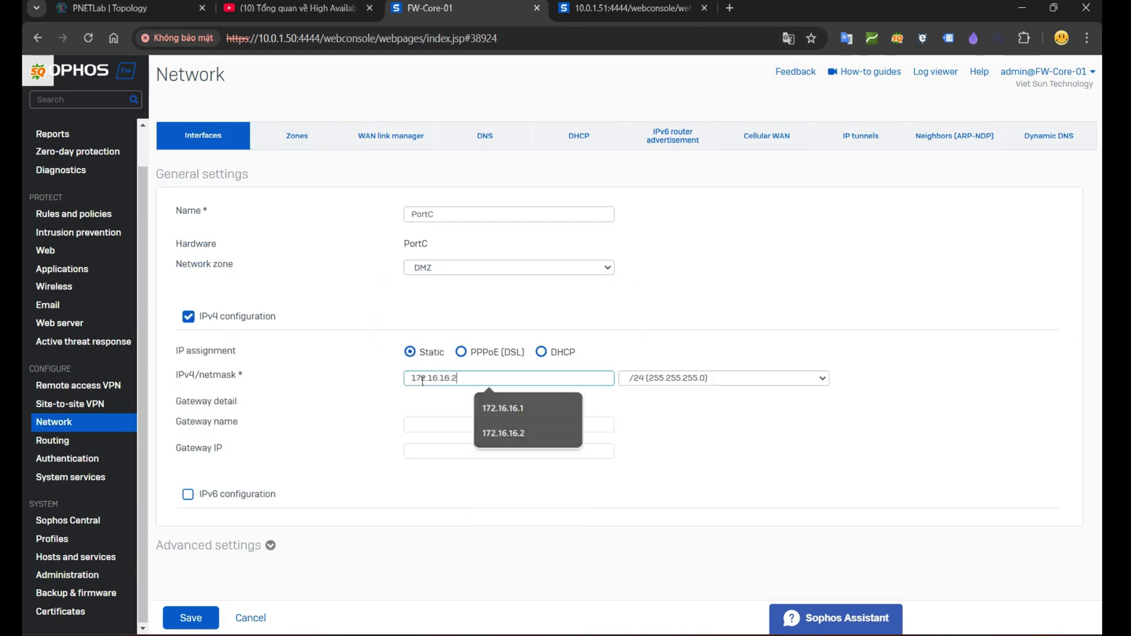
left_click(660, 377)
left_click(673, 56)
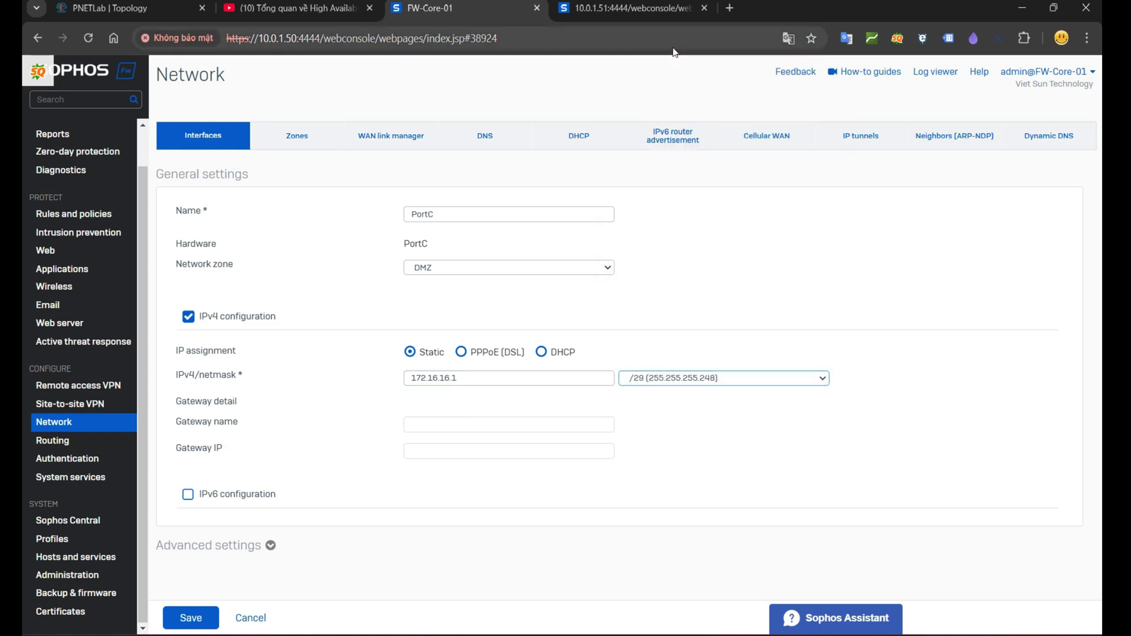
left_click(658, 380)
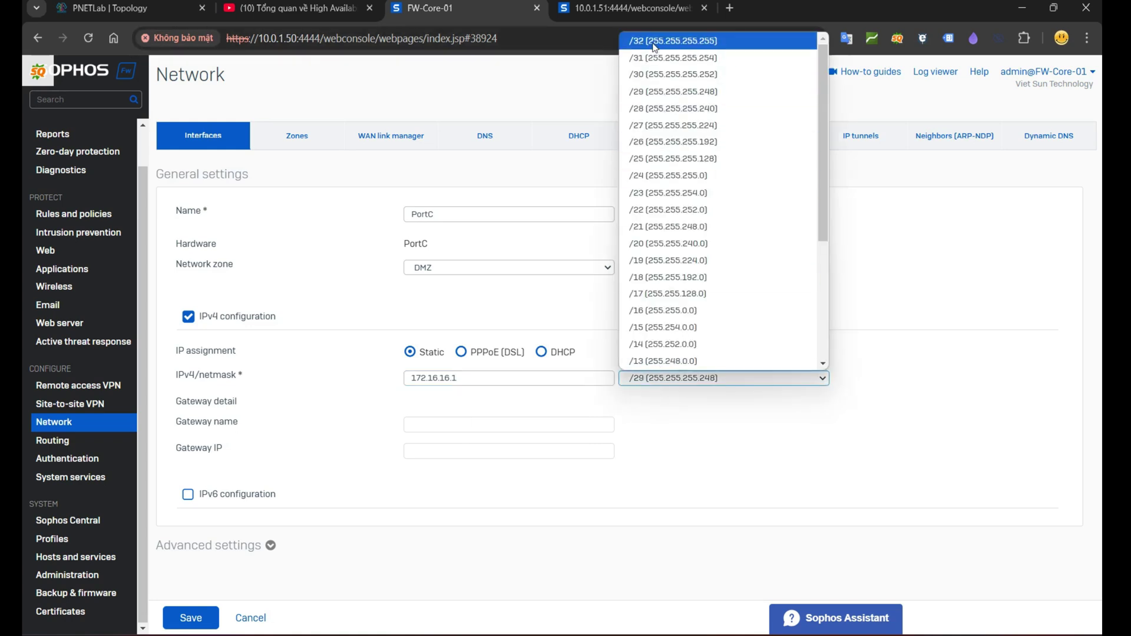
left_click(662, 73)
left_click(218, 616)
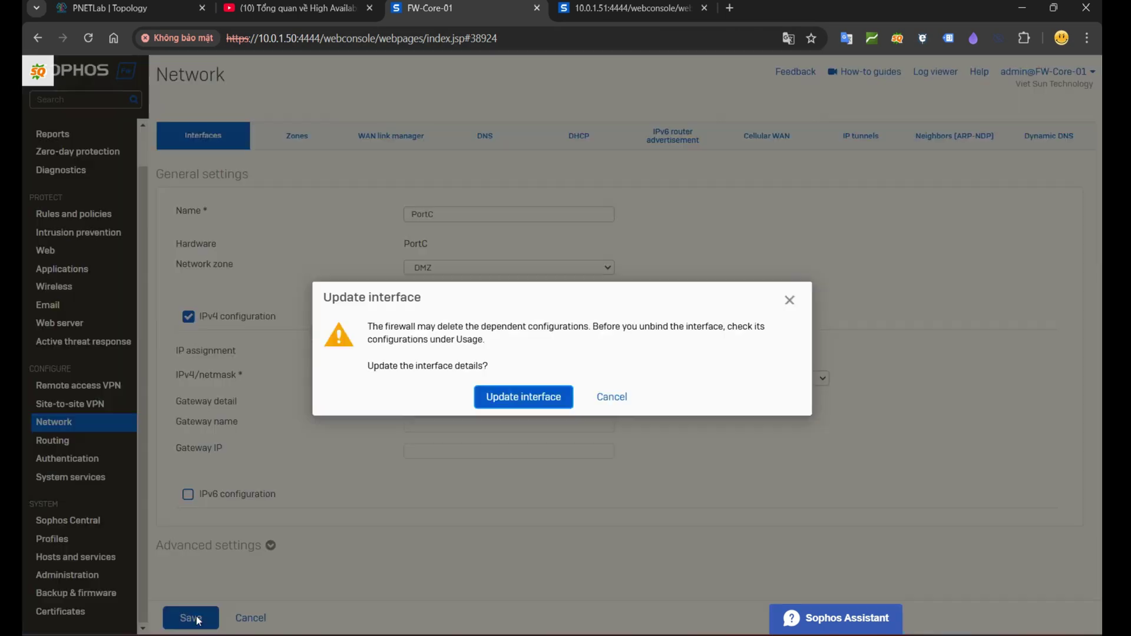
left_click(510, 395)
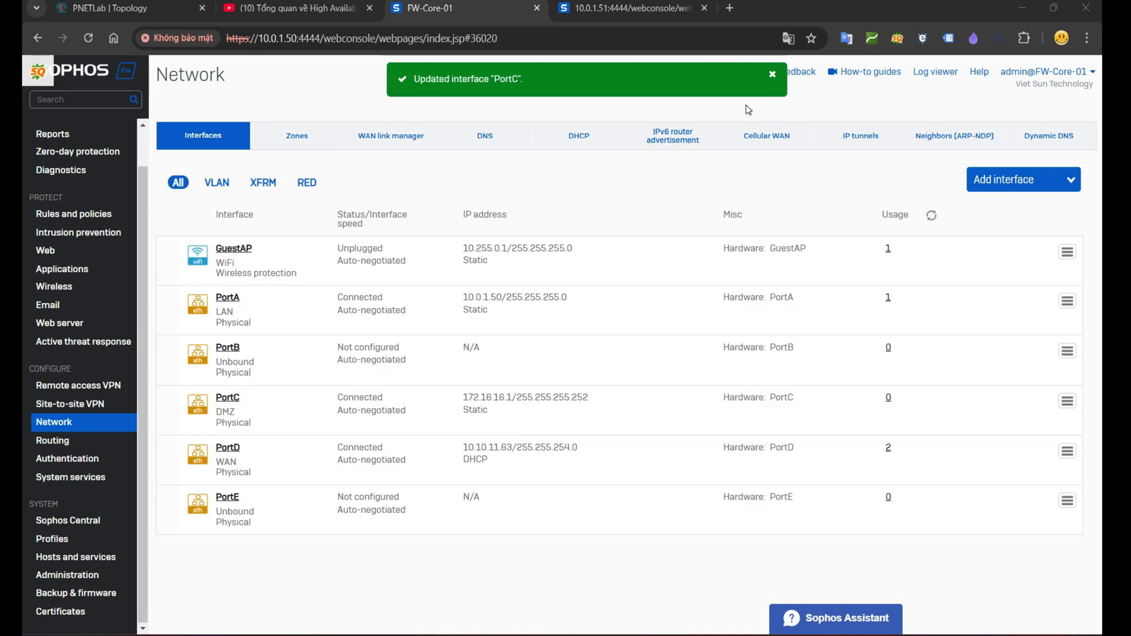
Step: Return to the 10.0.1.51 firewall's interface list
left_click(608, 11)
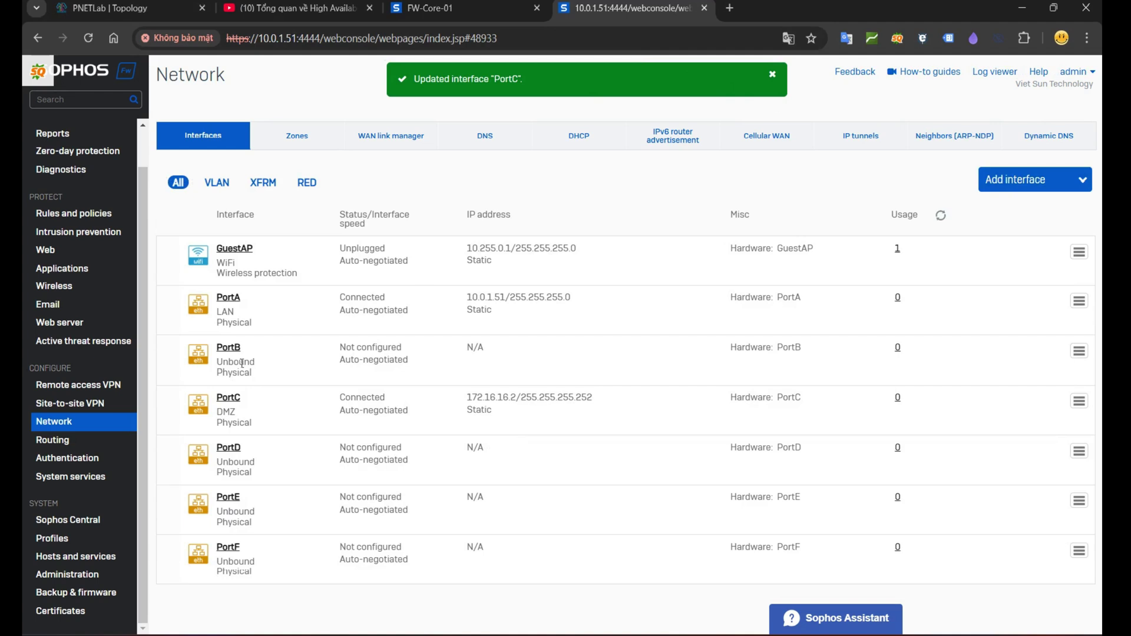
scroll(127, 490, "up", 3)
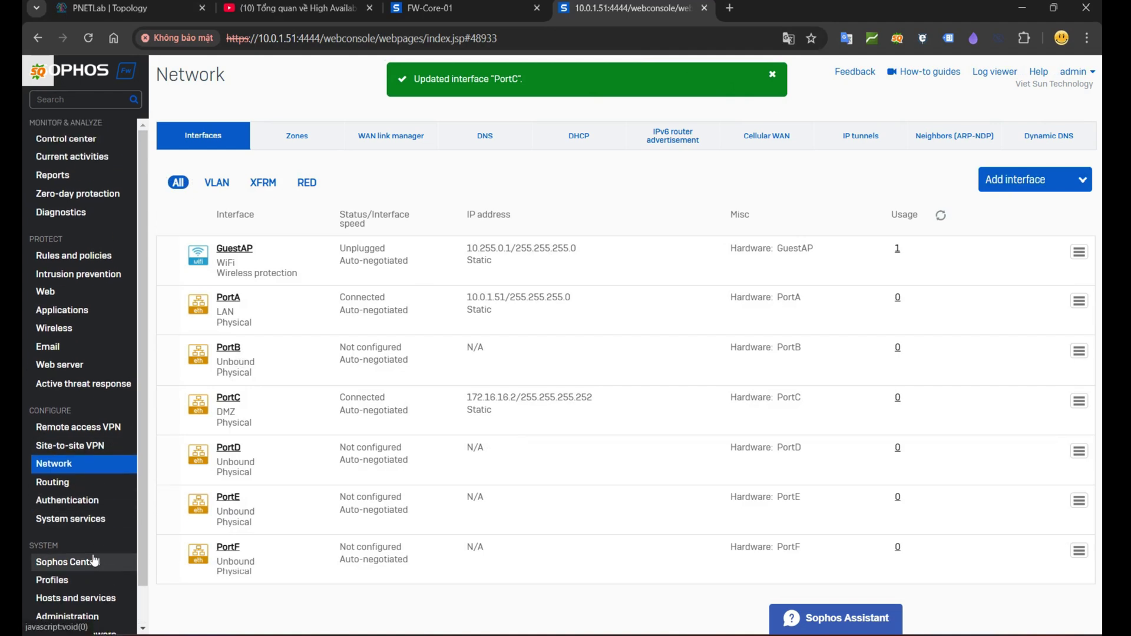
scroll(127, 491, "down", 3)
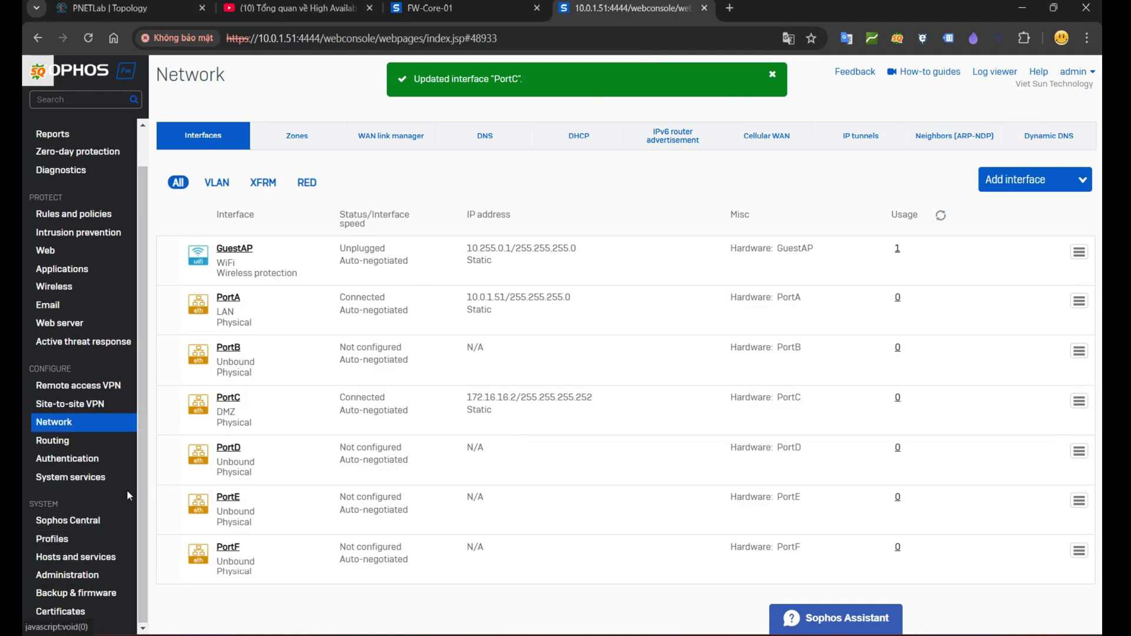
Step: Set up high availability on 10.0.1.51 in Interactive mode with the Auxiliary role
left_click(81, 476)
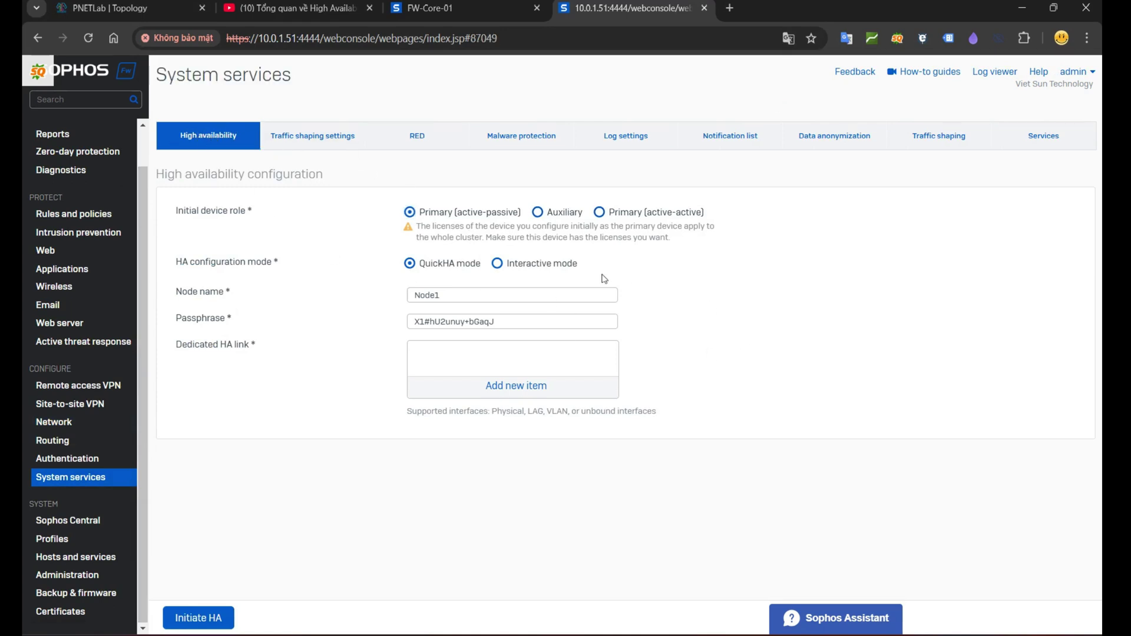
left_click_drag(582, 266, 516, 265)
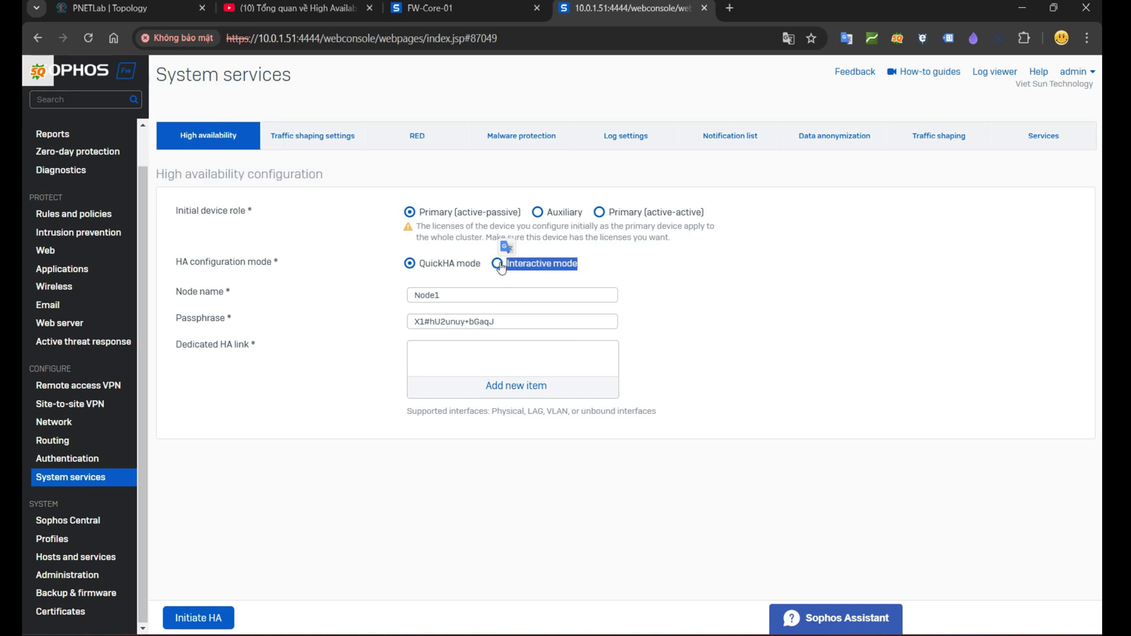
left_click(497, 263)
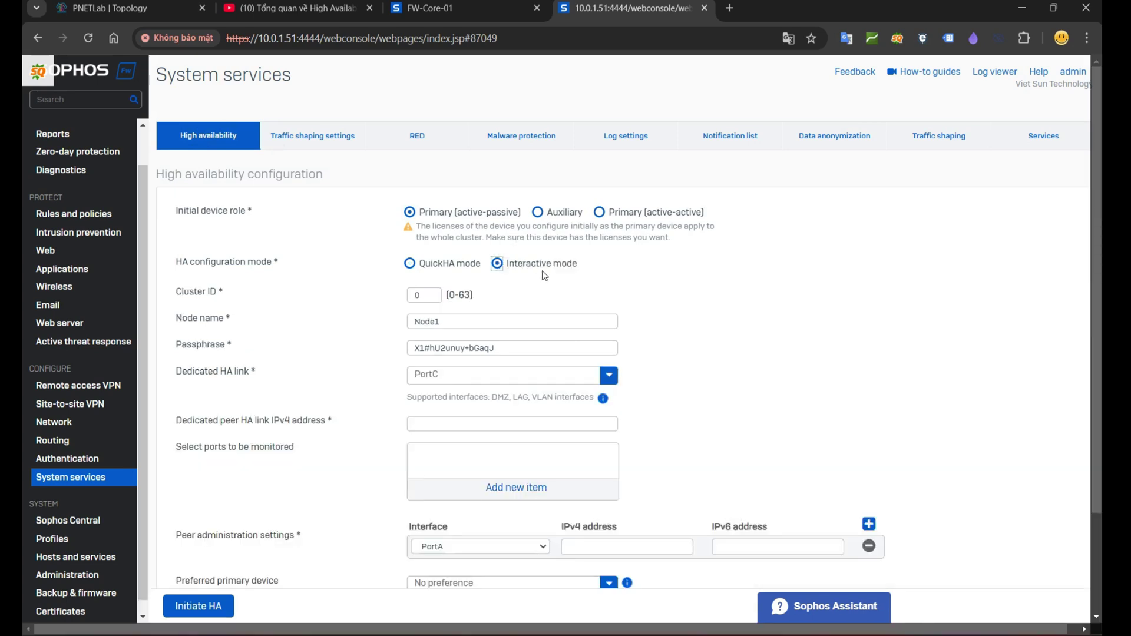
left_click_drag(178, 212, 257, 216)
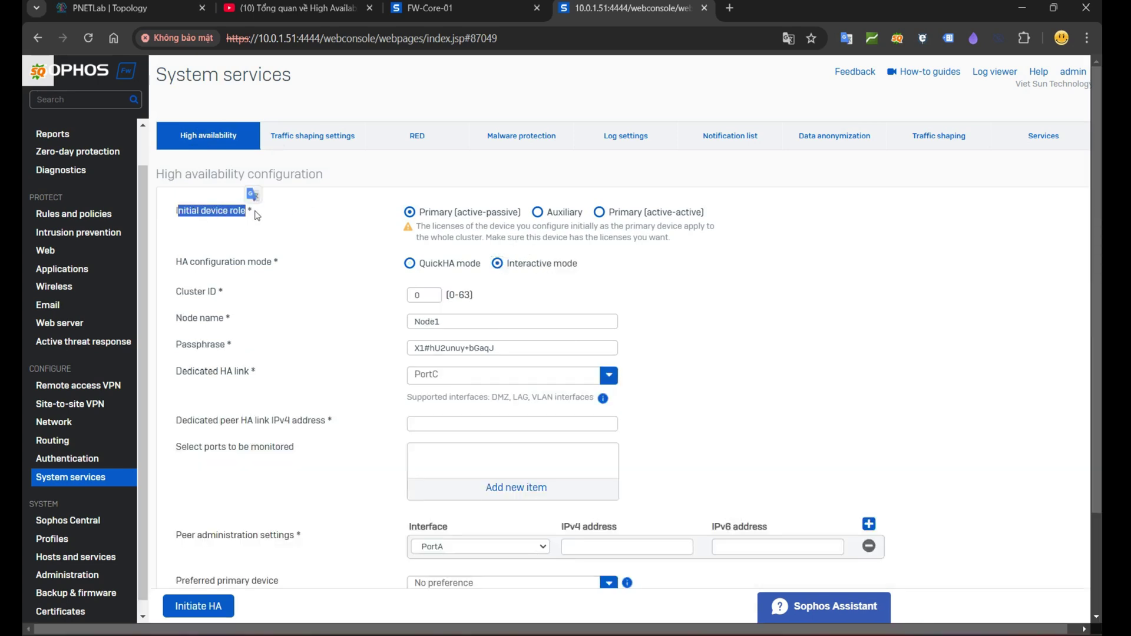
left_click(538, 215)
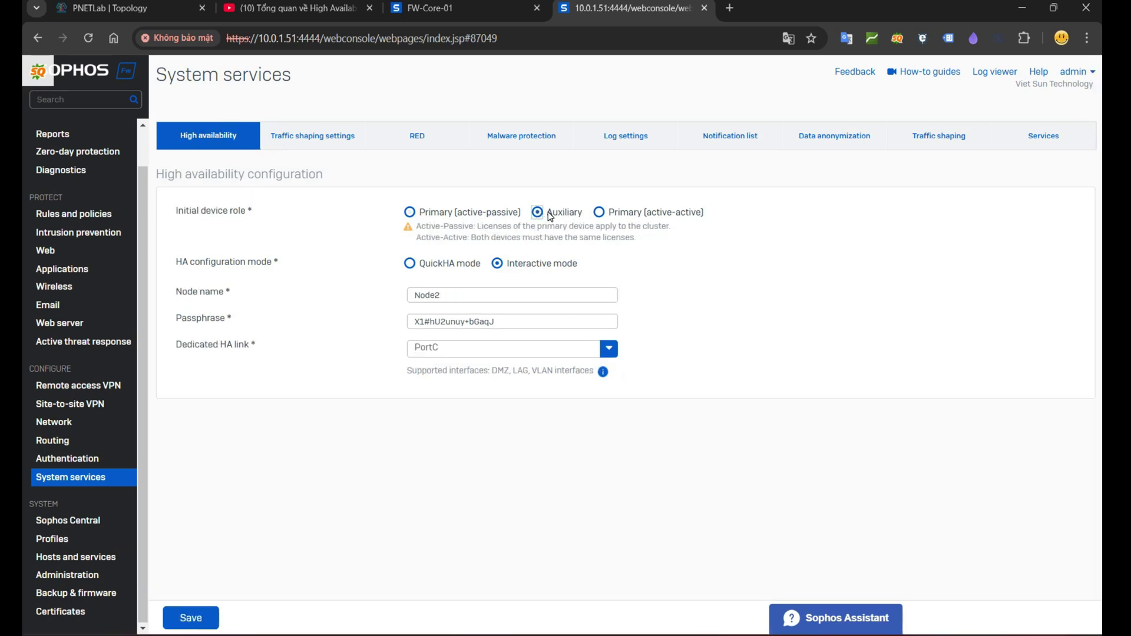
Step: Name the node FW-Auxiliary and set a new HA passphrase
left_click_drag(574, 297, 398, 298)
type("FW-")
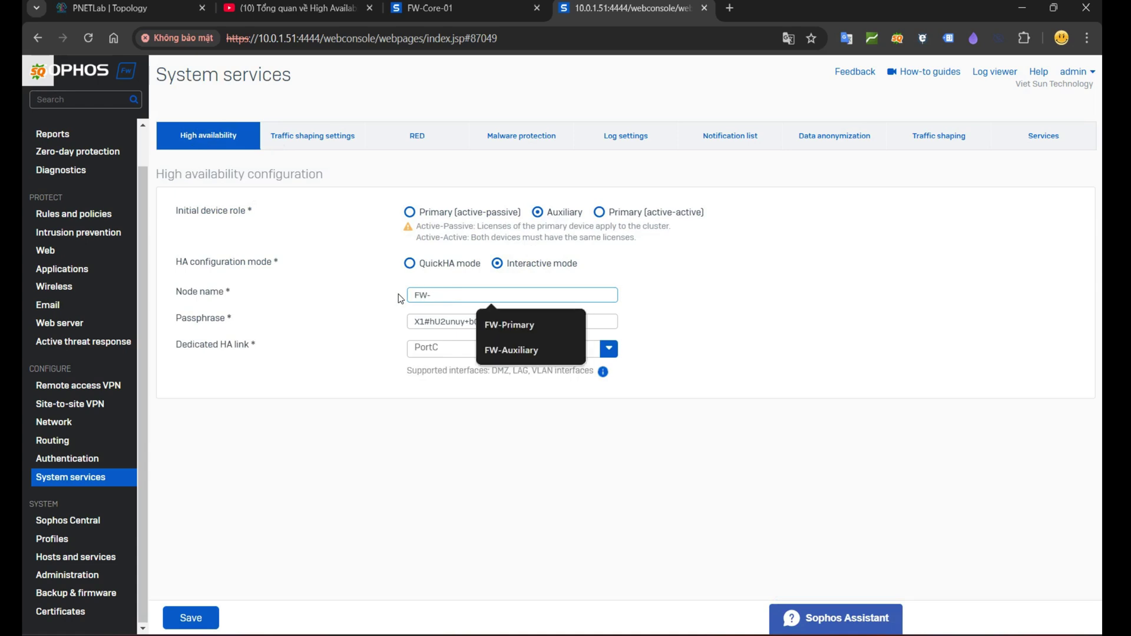
type("Auxiliary")
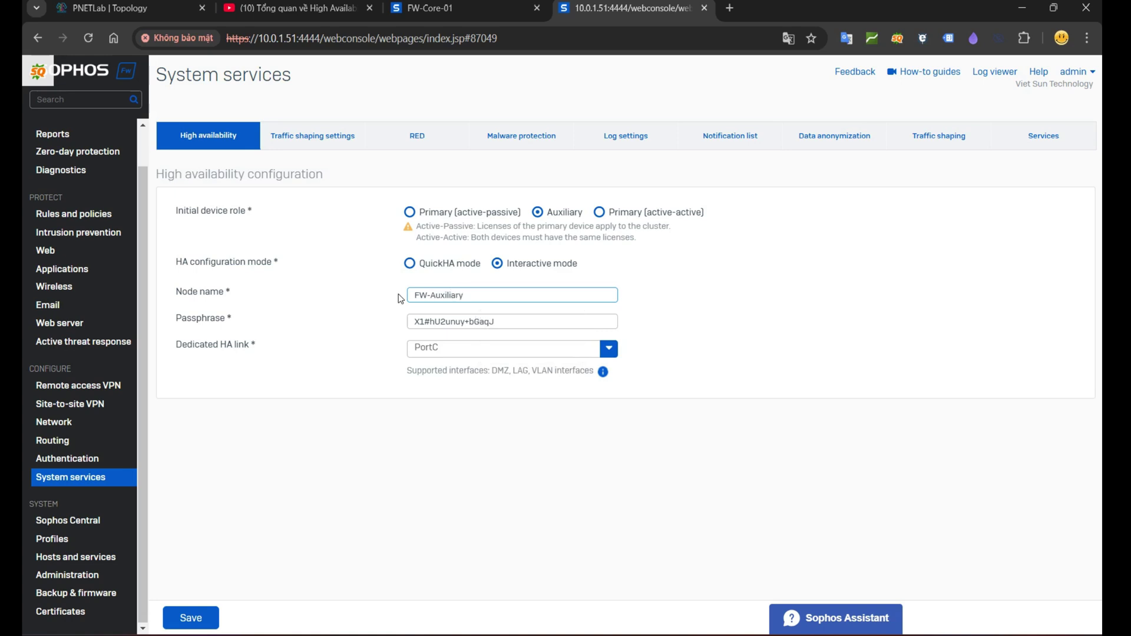
key("Tab")
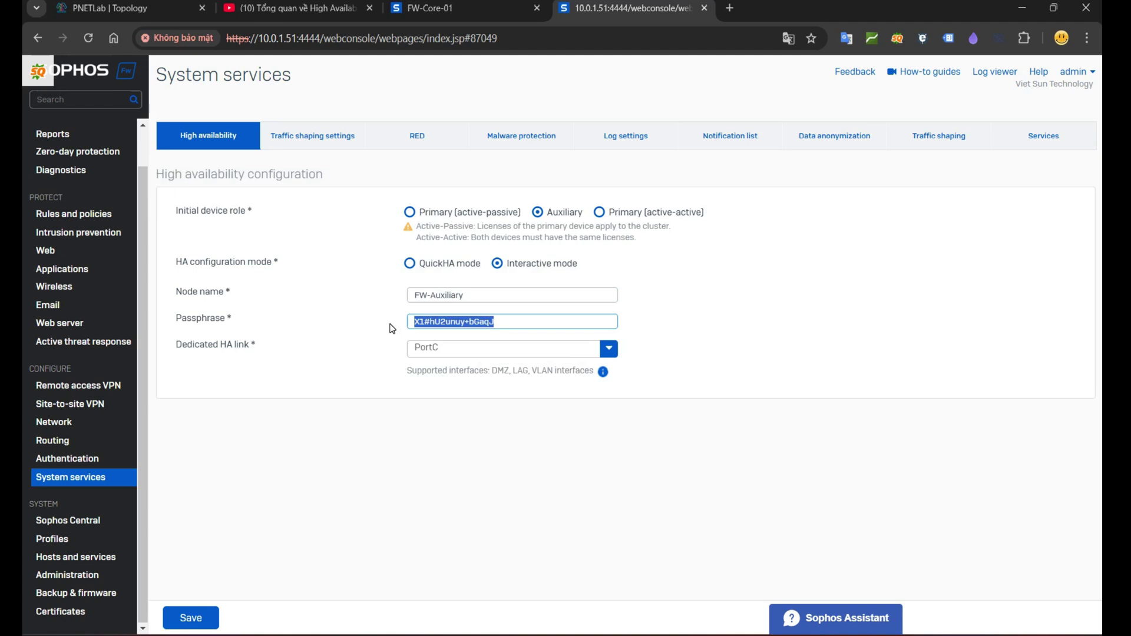
type("Admin@123")
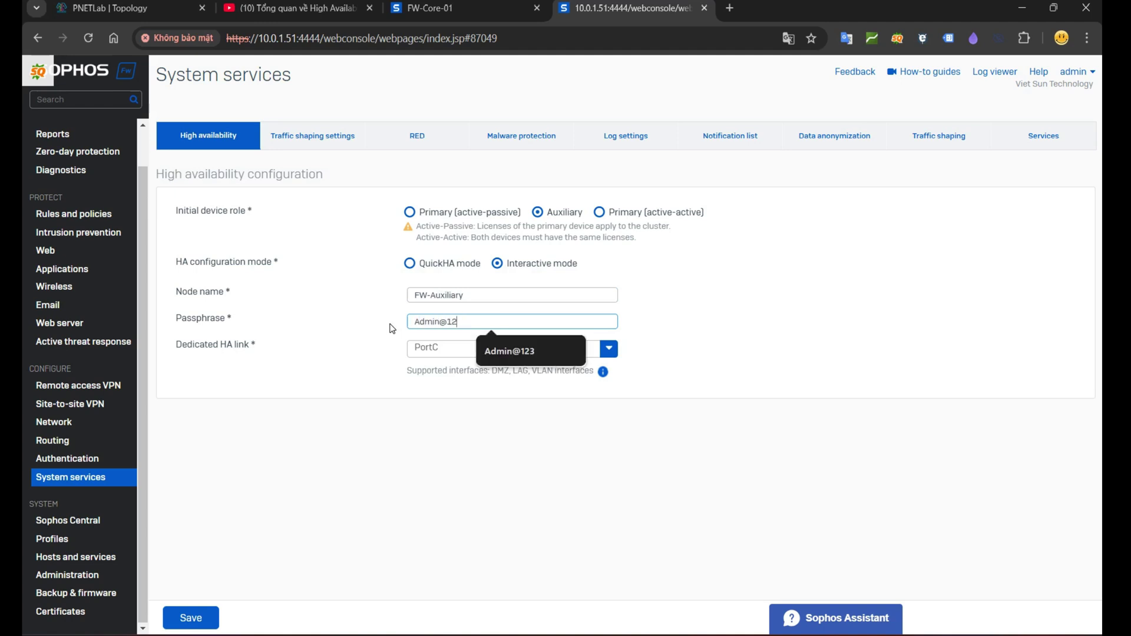
left_click(390, 328)
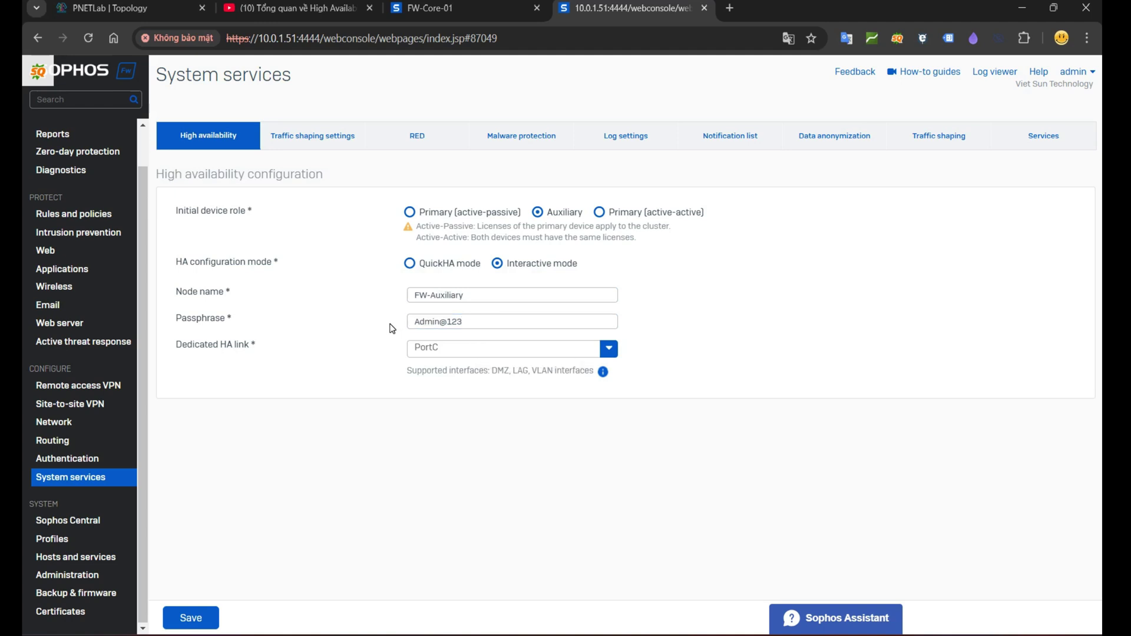
Step: Use PortC as the dedicated HA link, then save and confirm the auxiliary configuration
left_click(435, 349)
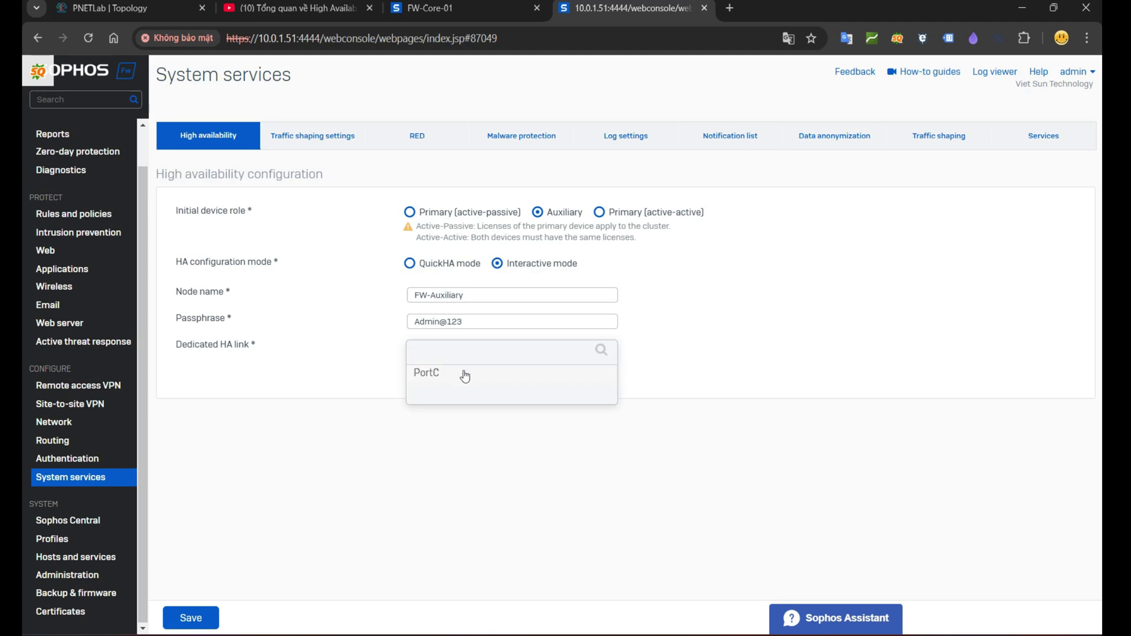
left_click(427, 376)
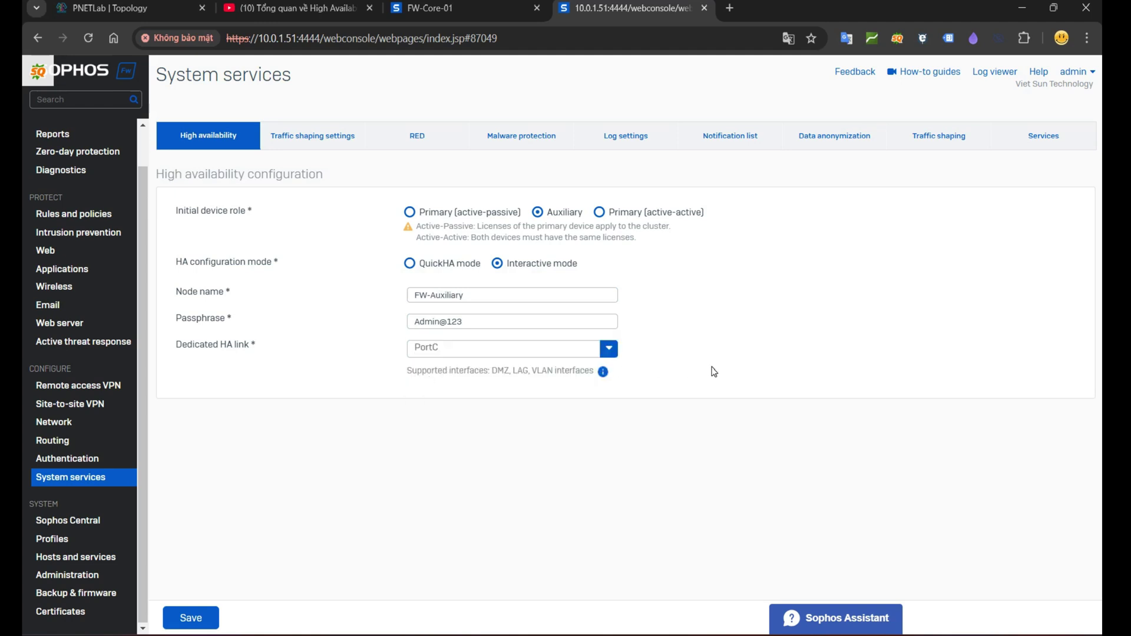
left_click(196, 618)
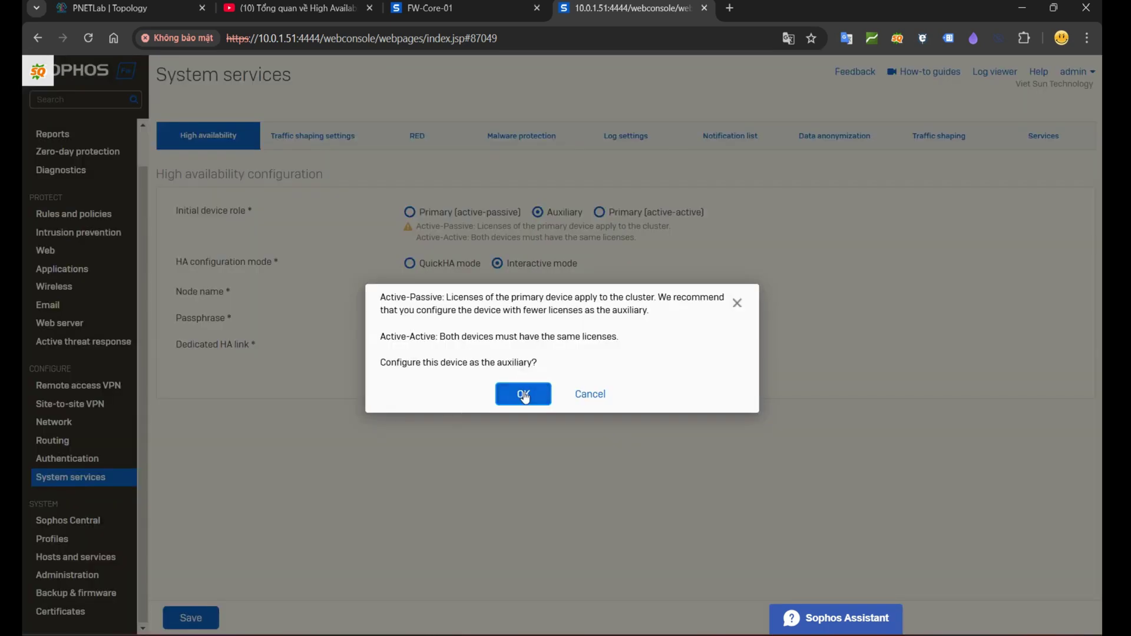
left_click_drag(380, 335, 570, 356)
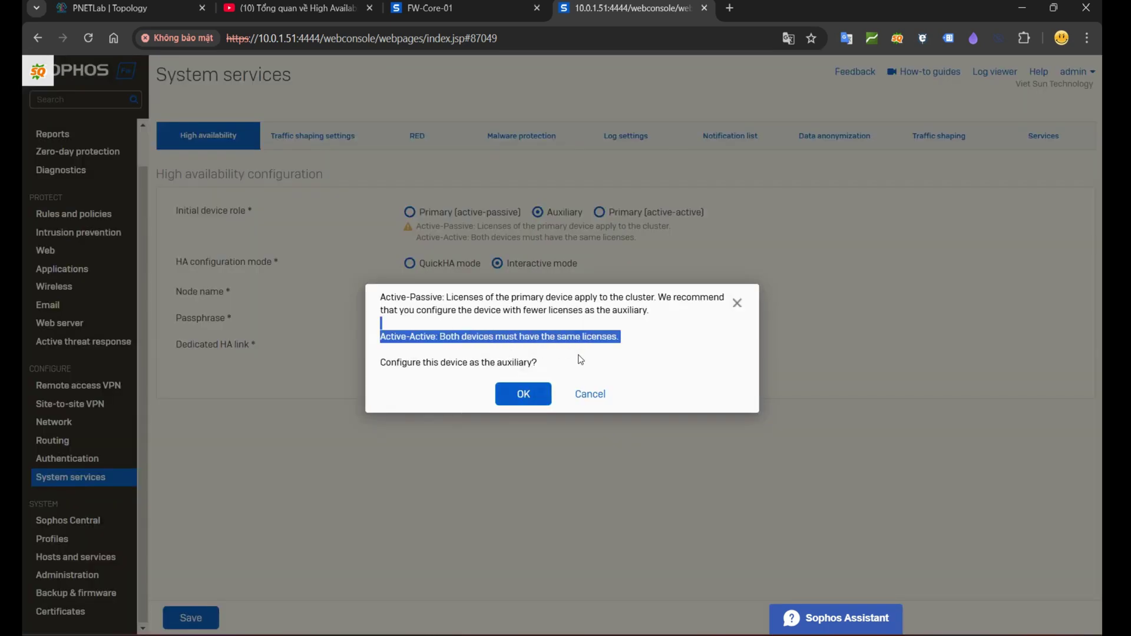
left_click(535, 348)
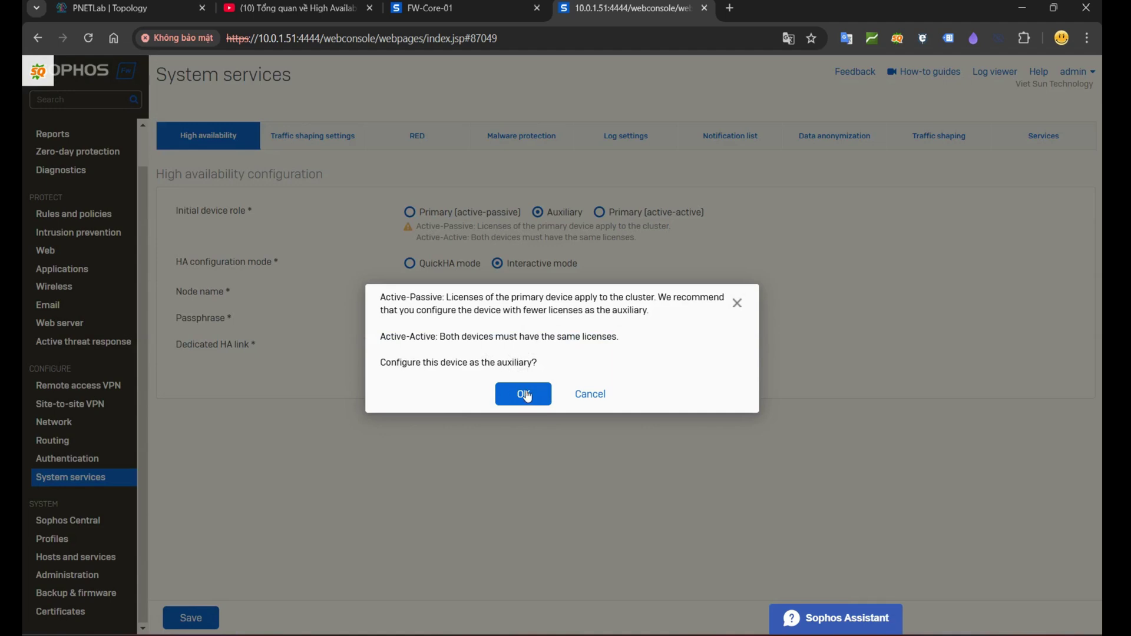
left_click(522, 395)
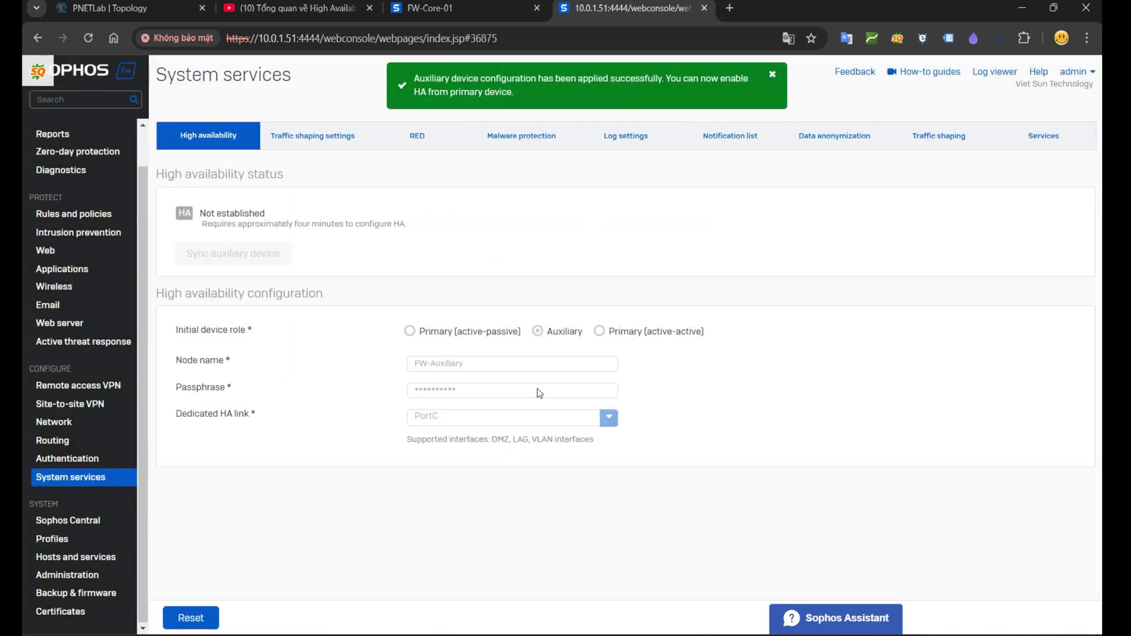
triple_click(208, 215)
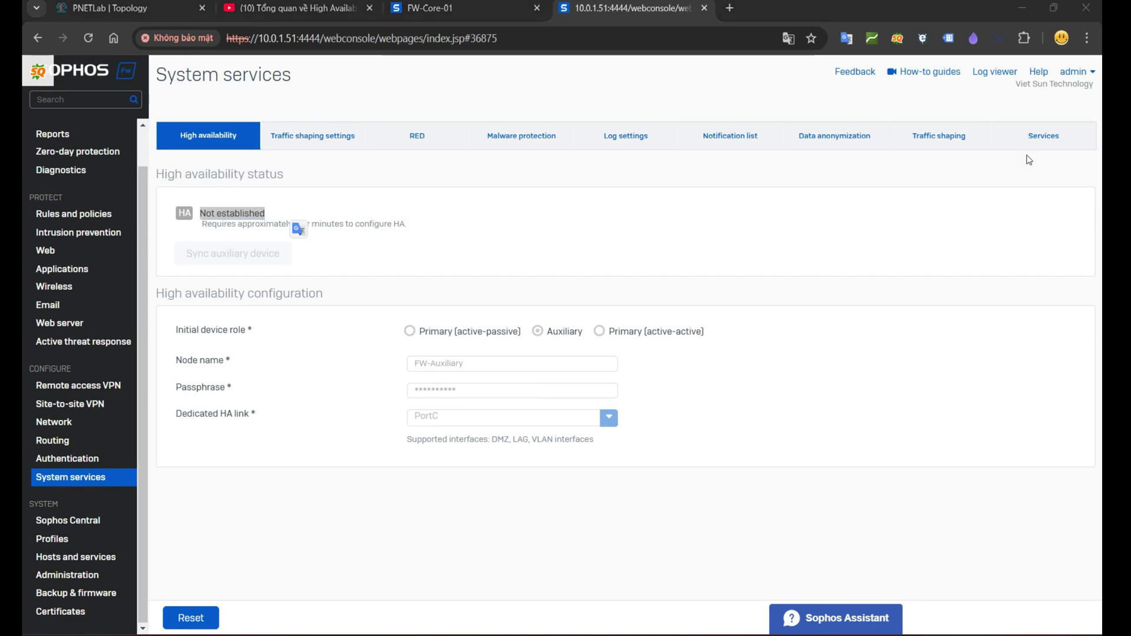
Step: On FW-Core-01, set HA to Interactive mode and keep the Primary (active-passive) role
left_click(485, 3)
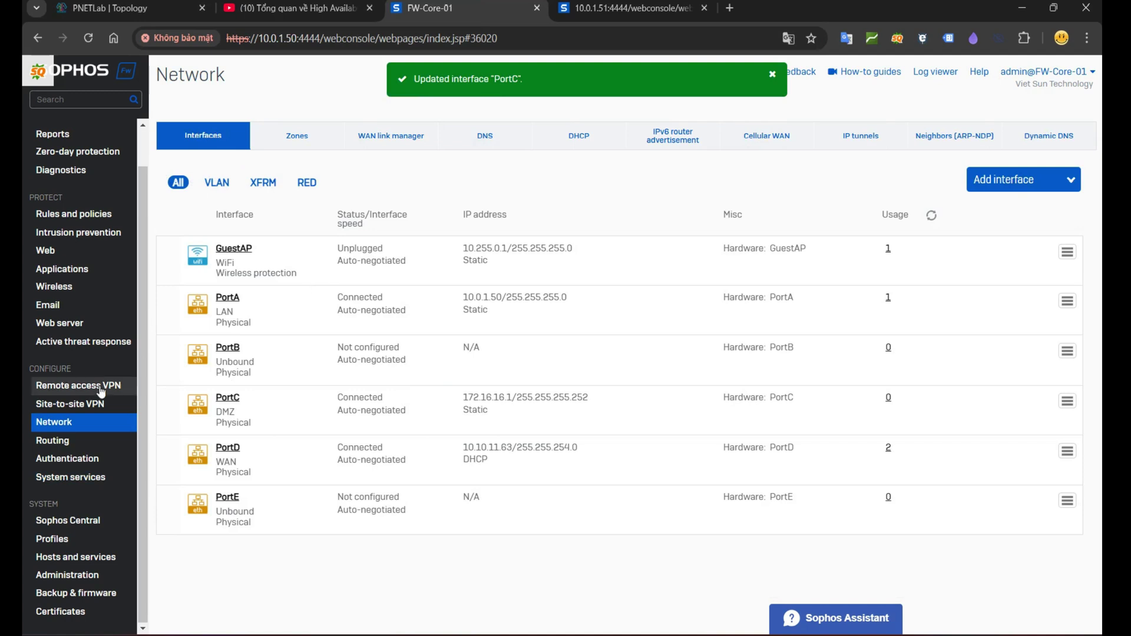
left_click(80, 478)
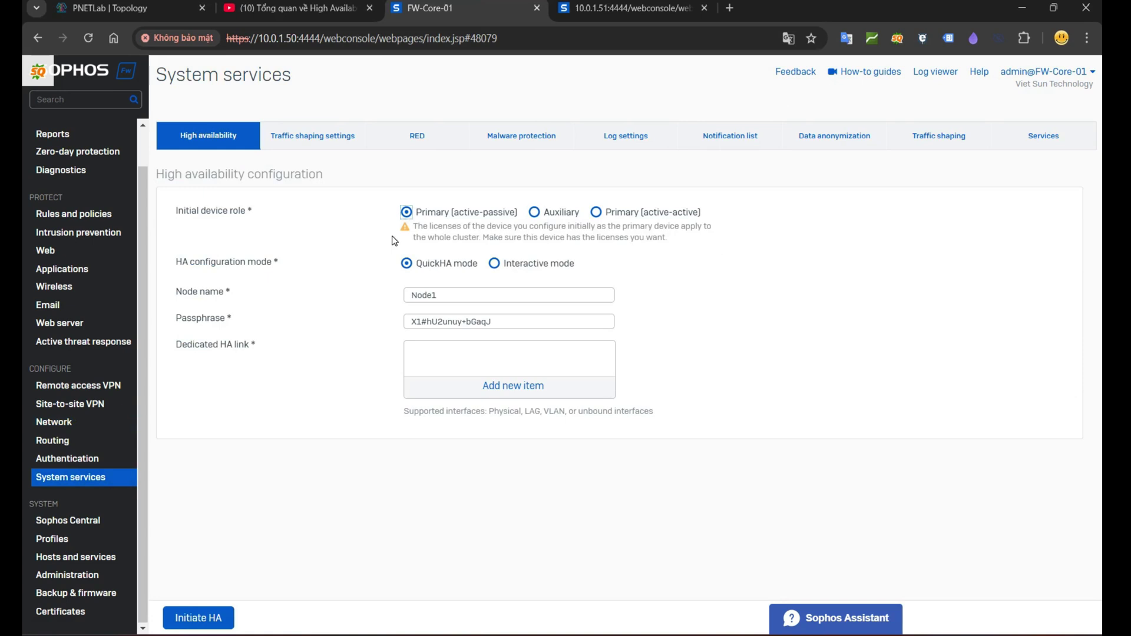
left_click(496, 265)
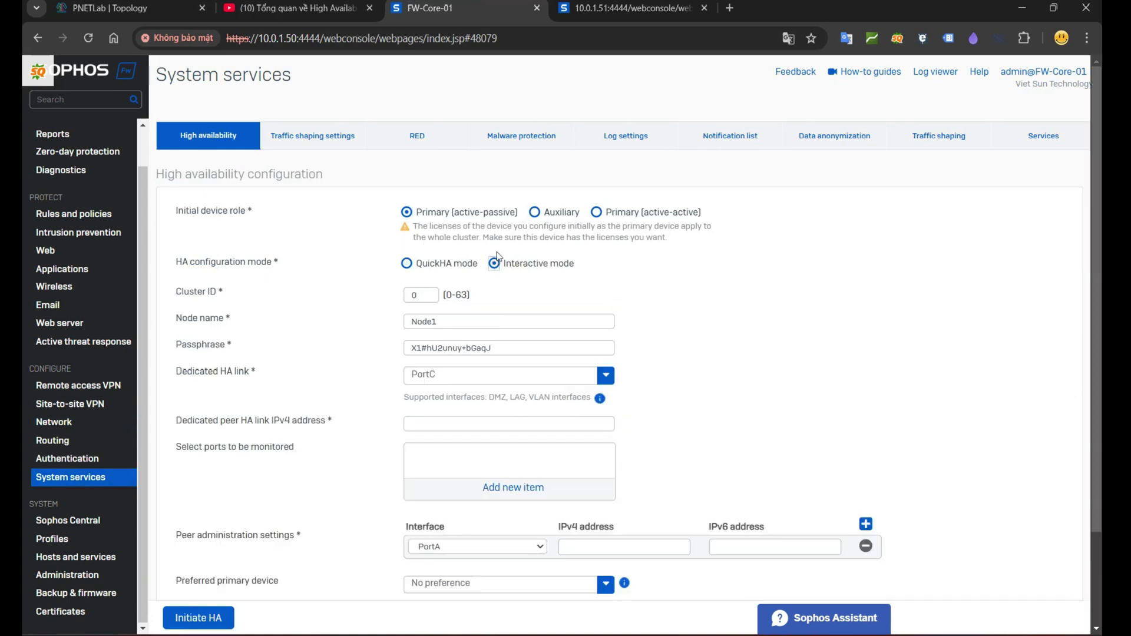
left_click_drag(416, 213, 524, 218)
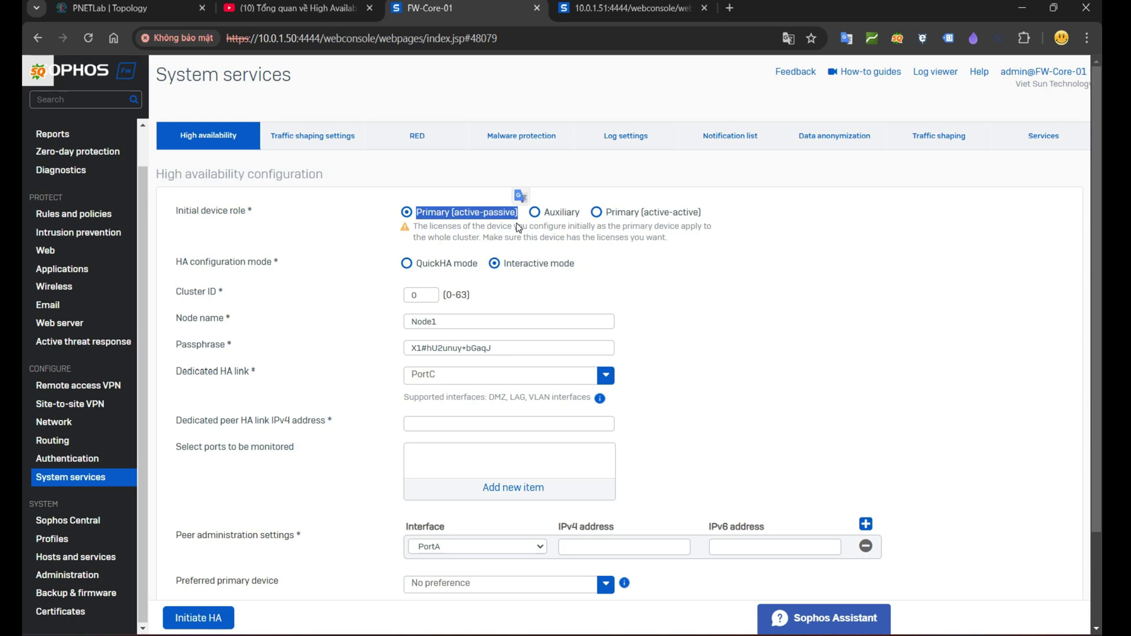
left_click(612, 215)
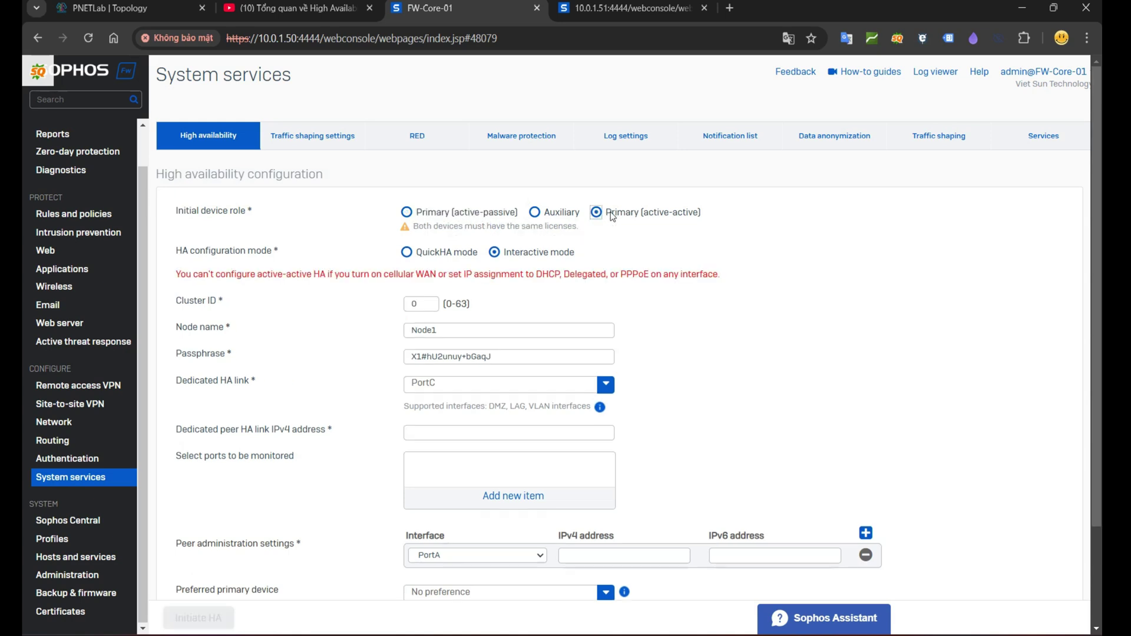
left_click(439, 216)
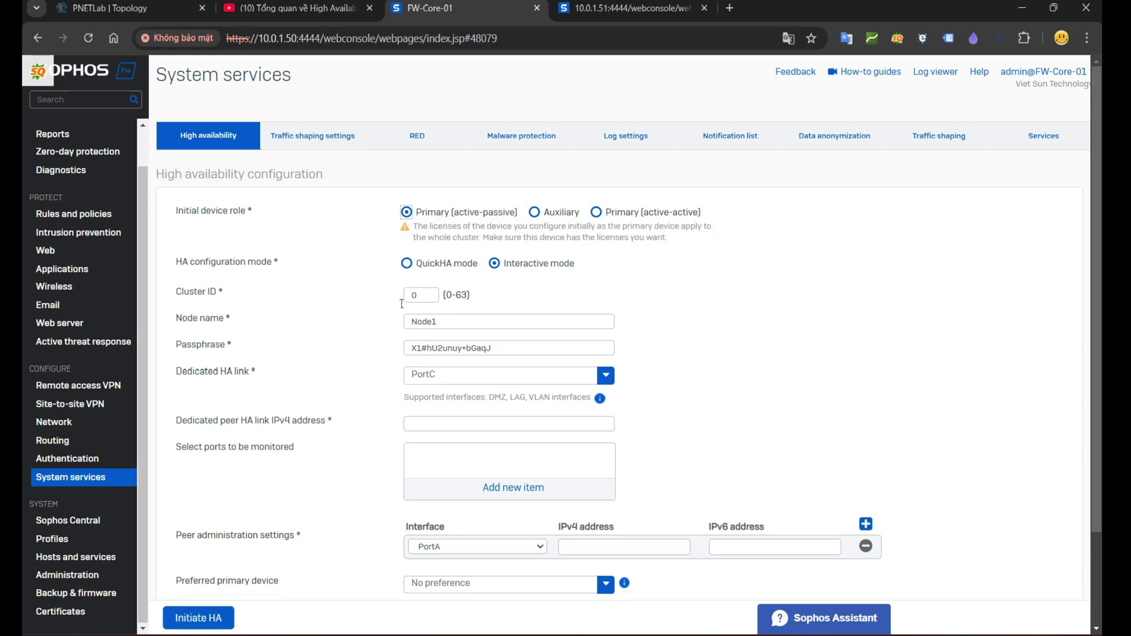
left_click_drag(176, 293, 235, 294)
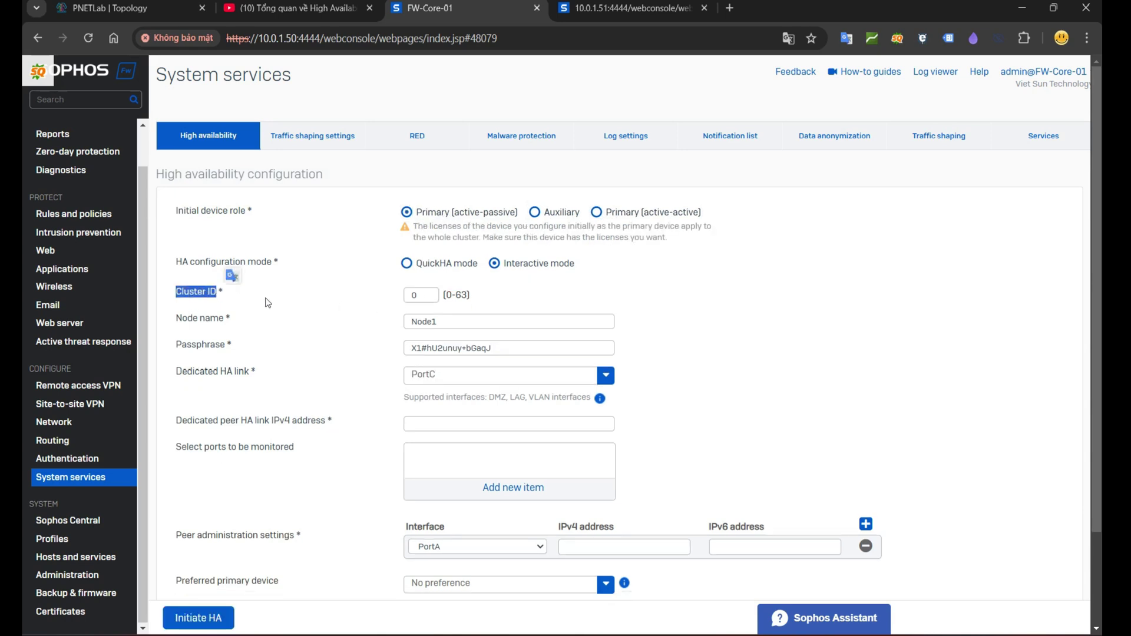
left_click_drag(443, 294, 474, 299)
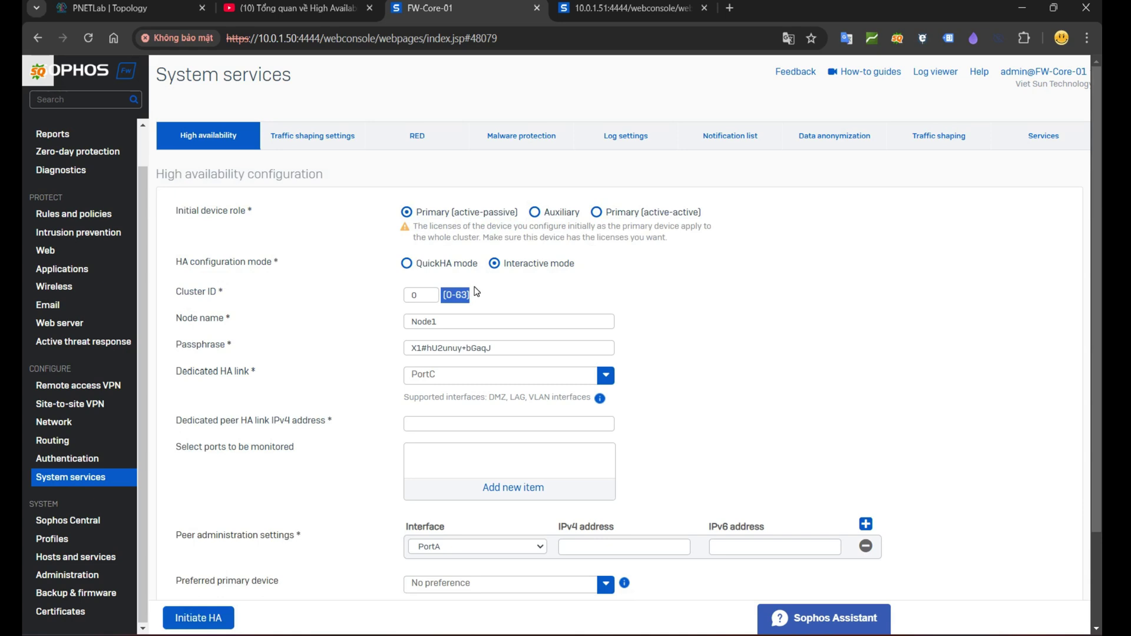
Step: Rename the HA node to FW-Primary and replace the HA passphrase with a new one
left_click(715, 298)
left_click_drag(493, 328, 389, 326)
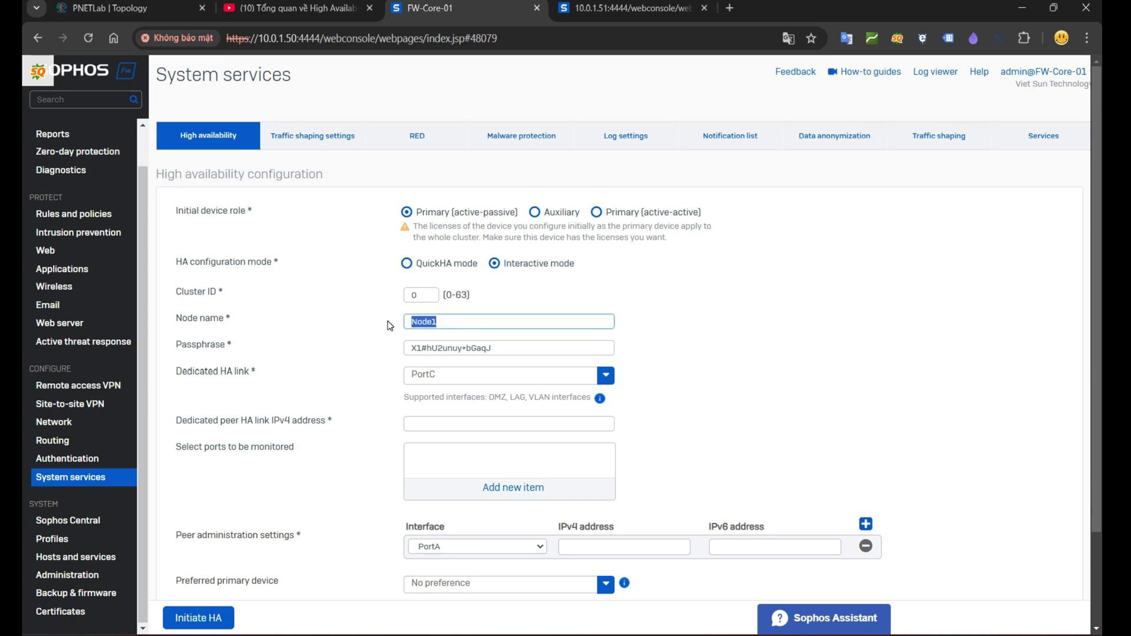
type("FW-")
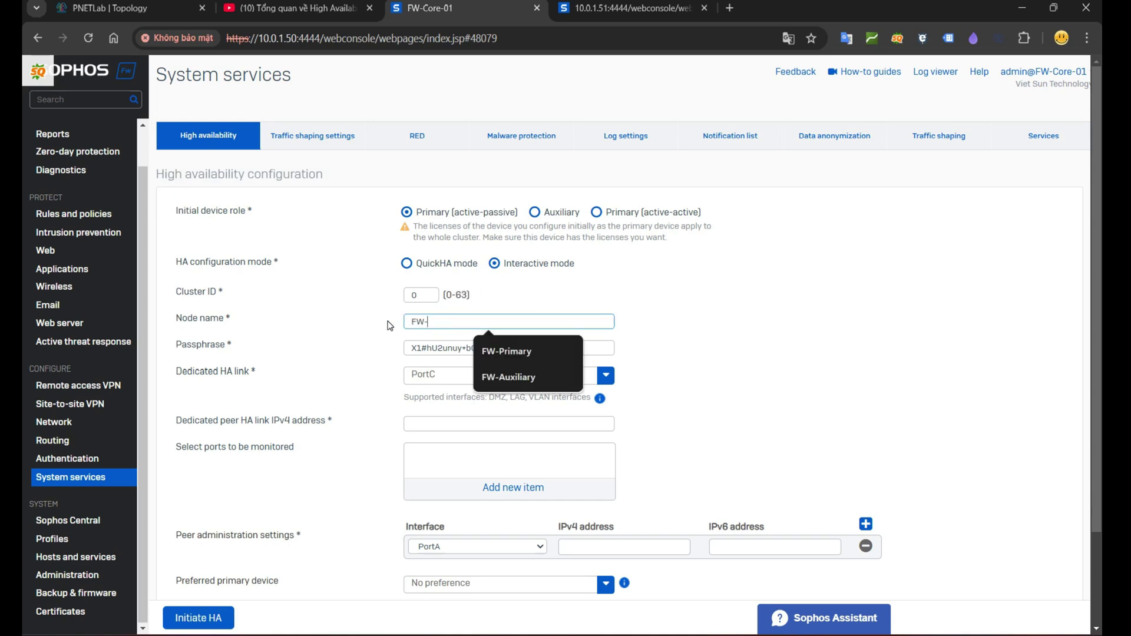
type("Primary")
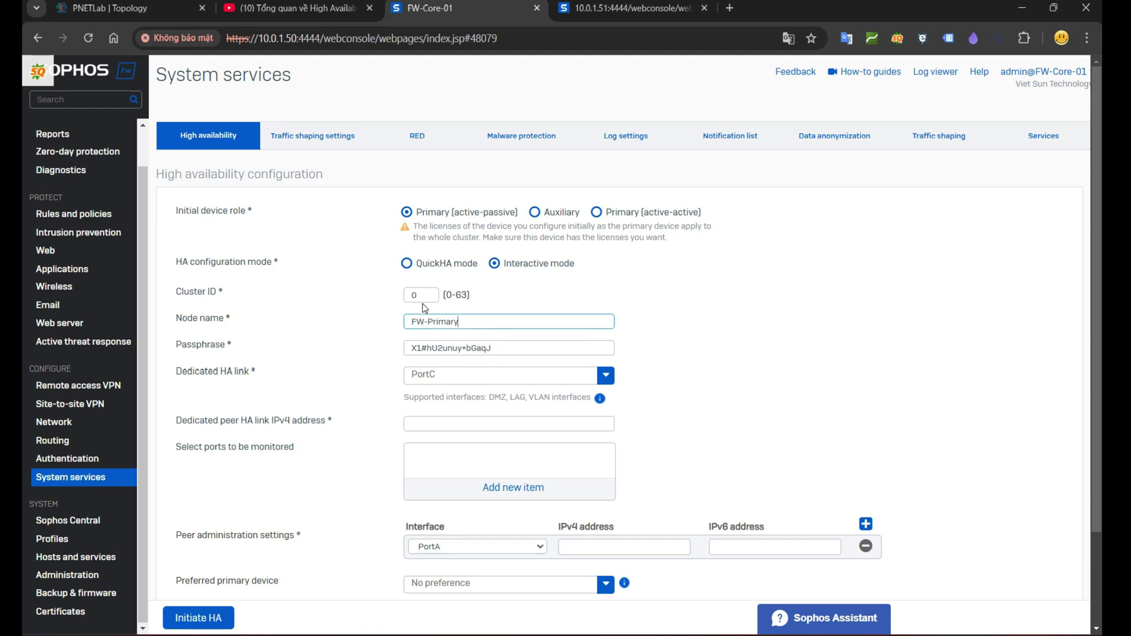
left_click_drag(494, 349, 382, 352)
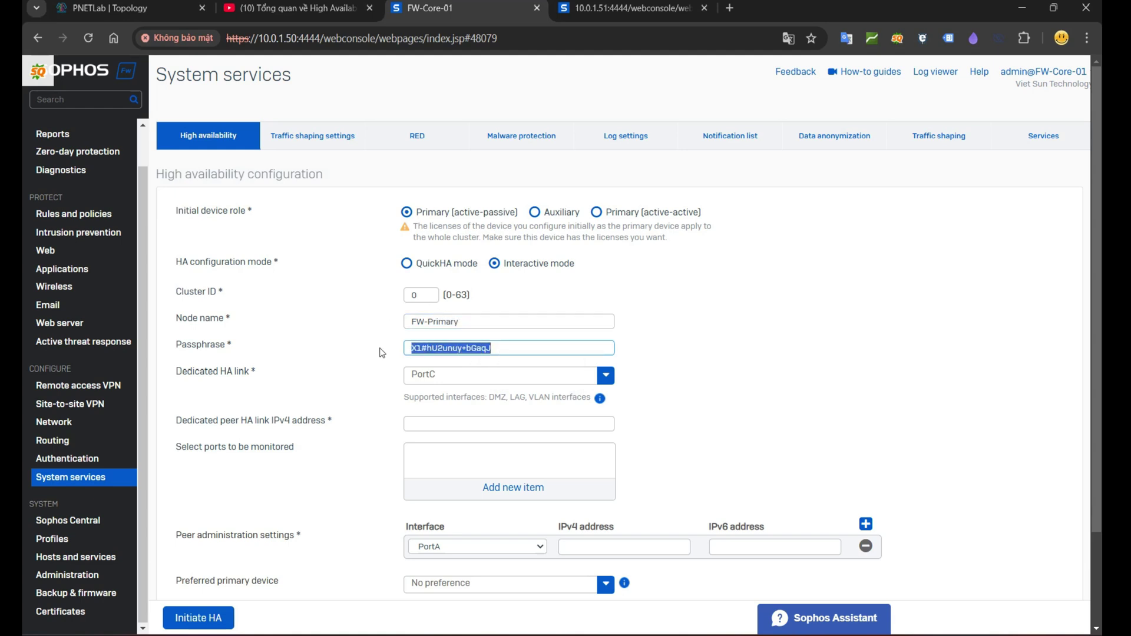
type("Admin@123")
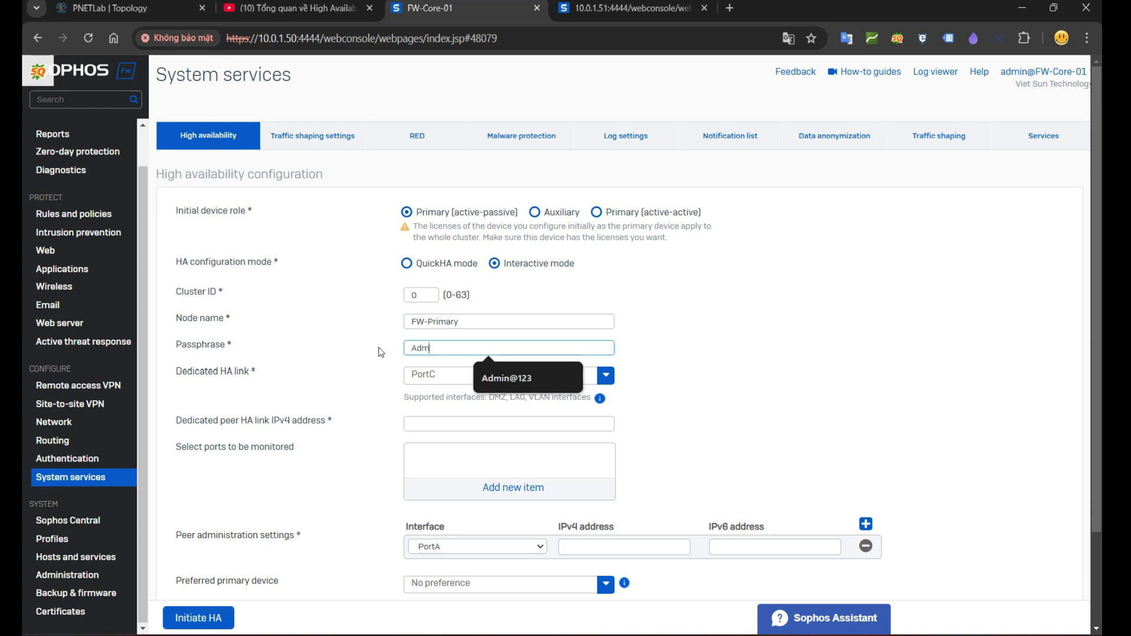
left_click(381, 349)
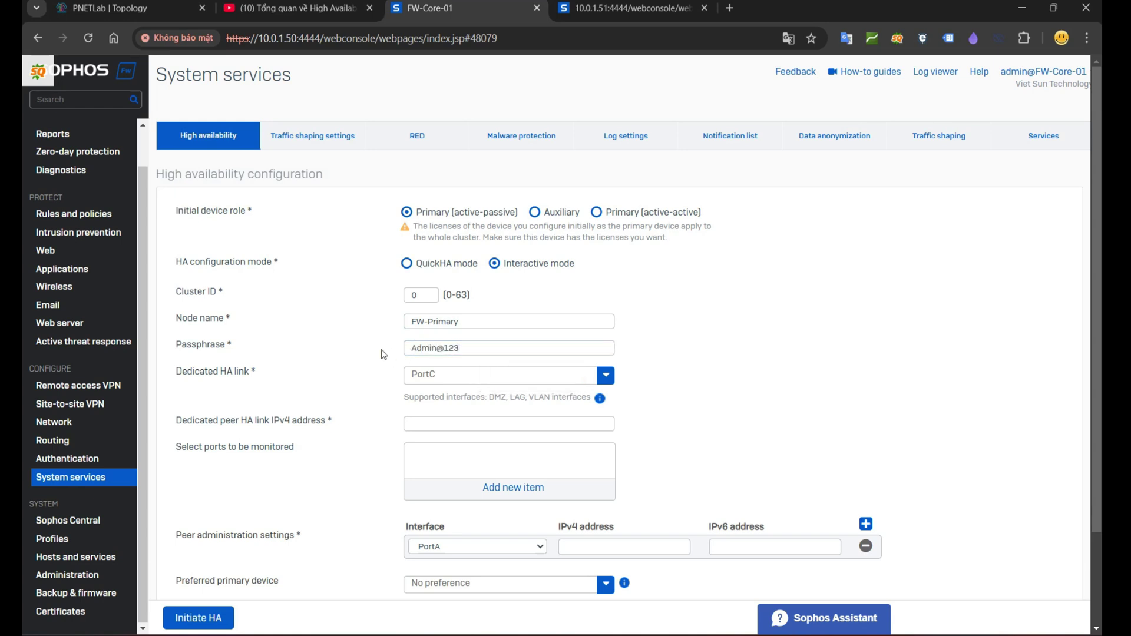
Step: Keep PortC as the dedicated HA link and set peer HA link IPv4 to 172.16.16.2
left_click_drag(176, 379, 440, 382)
left_click(440, 380)
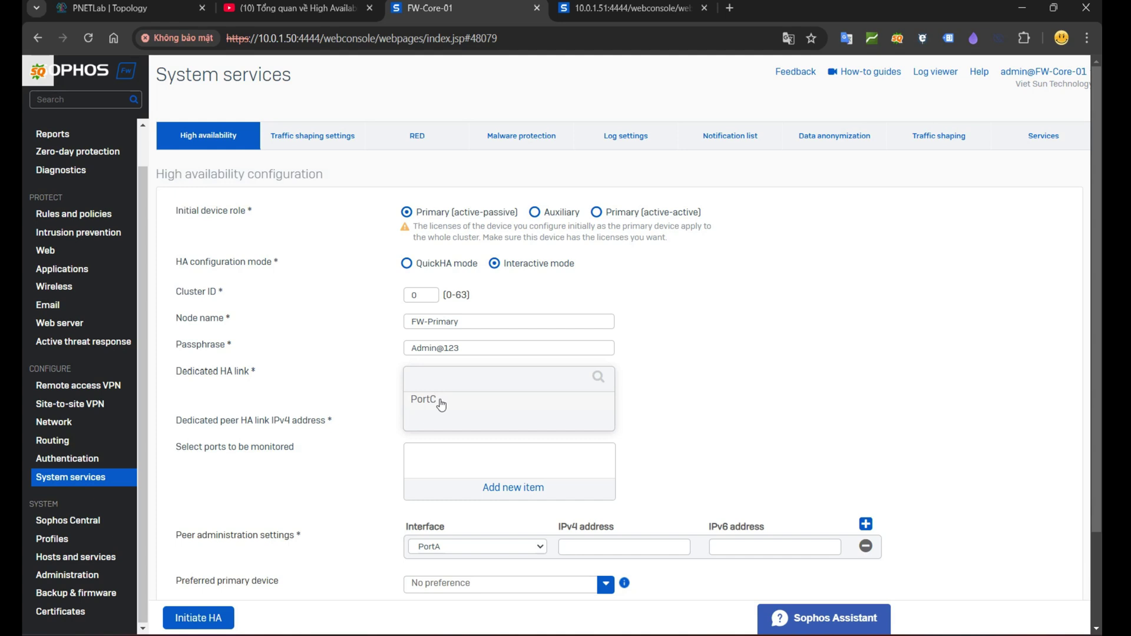
left_click(424, 399)
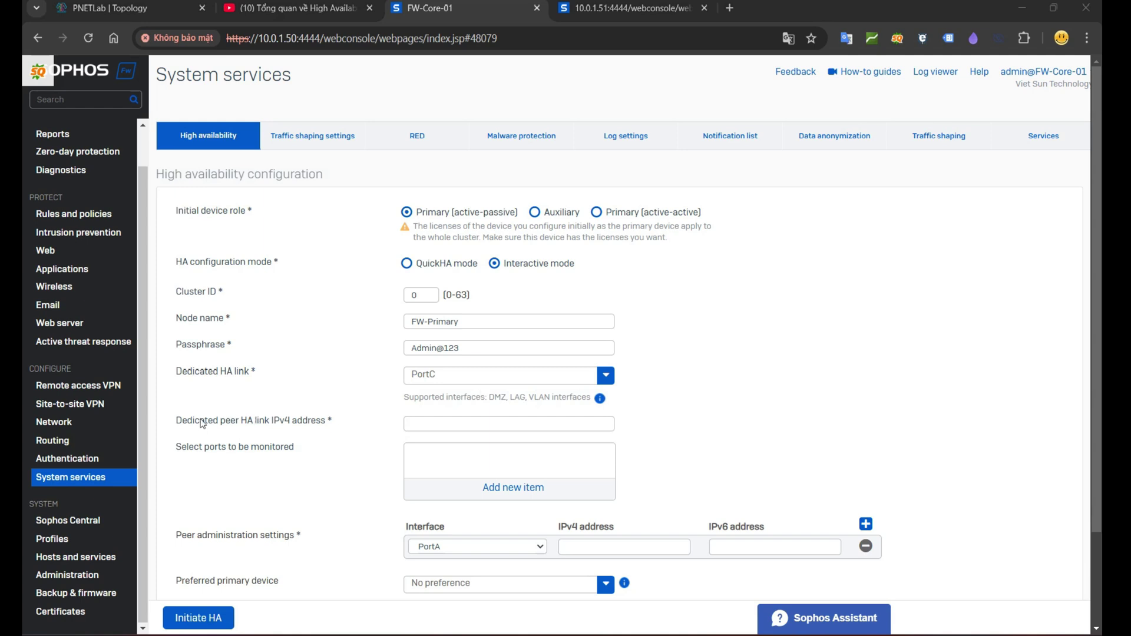
left_click_drag(176, 422, 274, 427)
left_click_drag(323, 426, 327, 424)
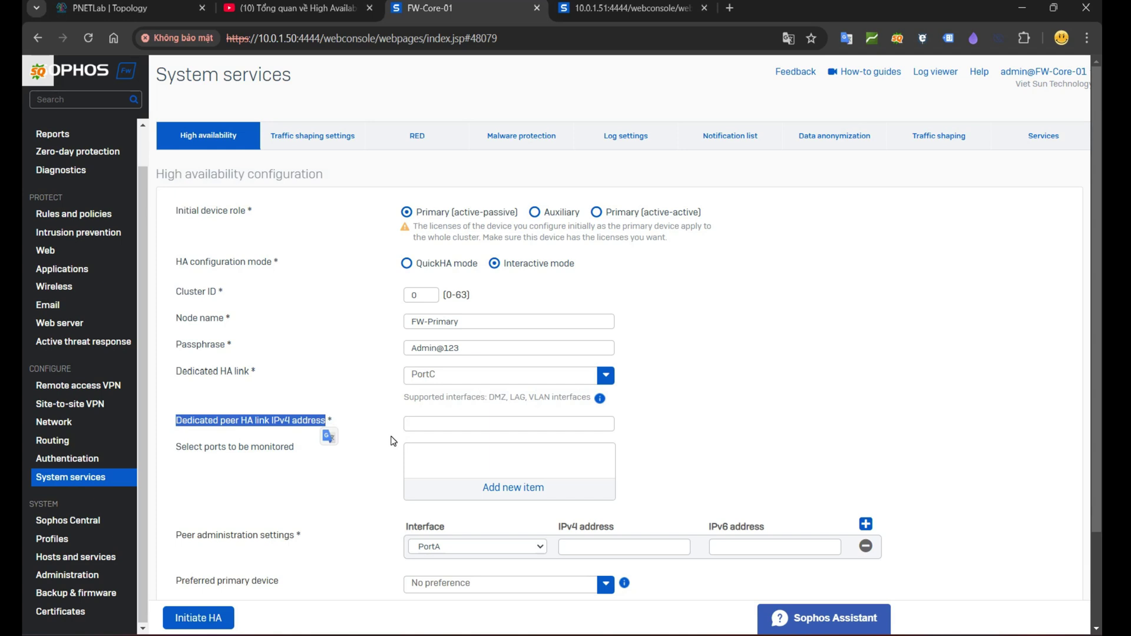
left_click(443, 429)
type("172.16.16.2")
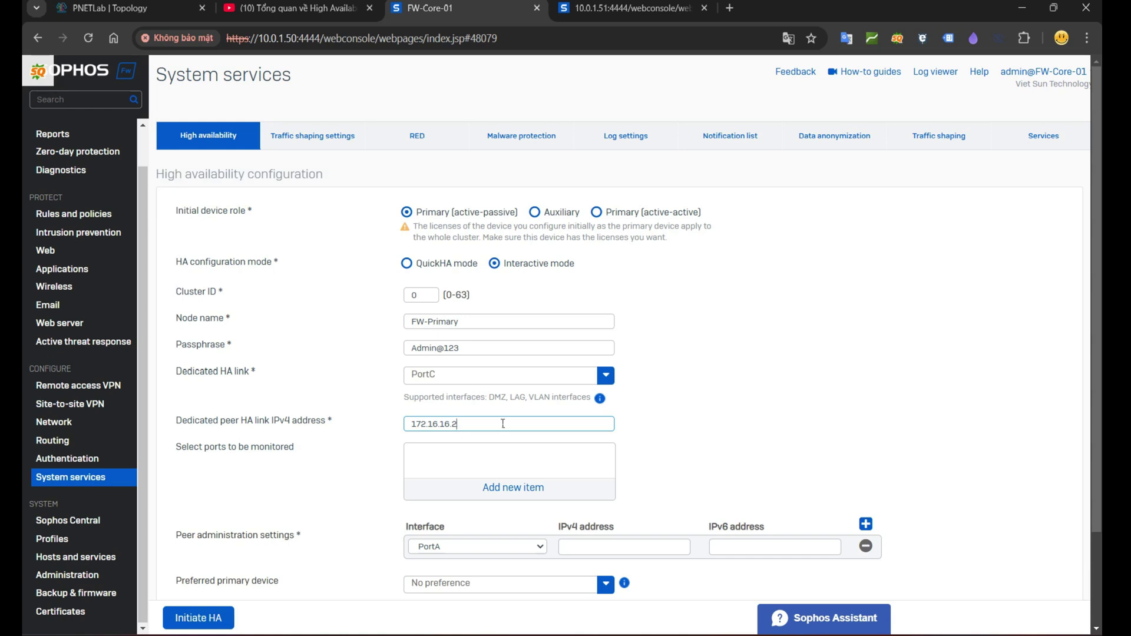
left_click_drag(507, 425, 389, 434)
Step: Note the monitored ports setting, then mark FW1 and cross out the PortC link on the topology
scroll(389, 434, "down", 2)
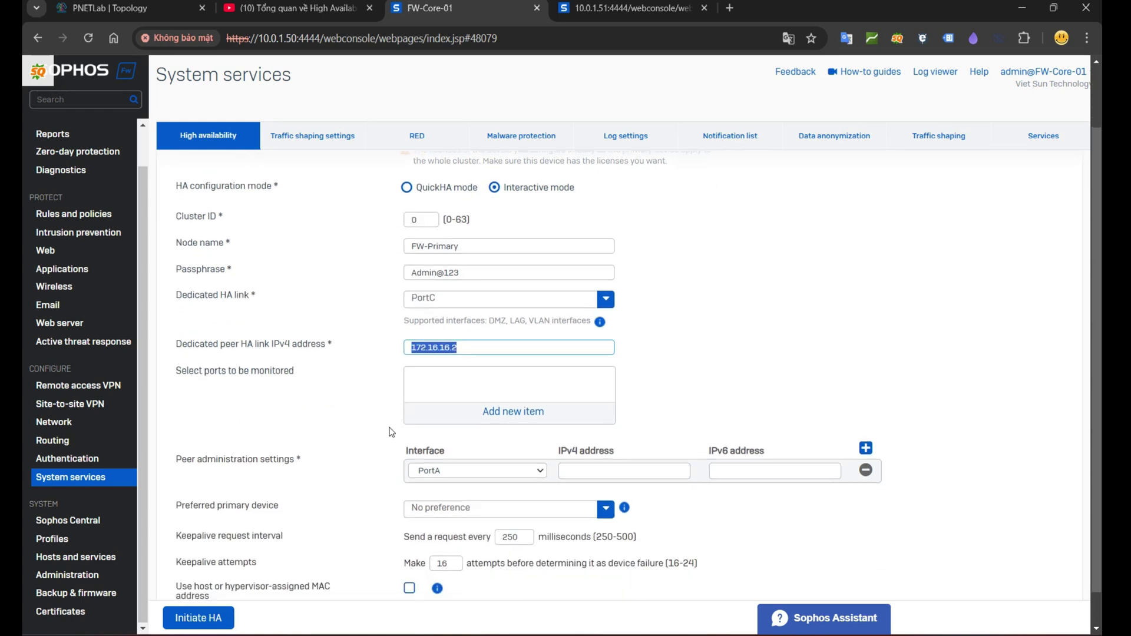
left_click_drag(175, 334, 324, 337)
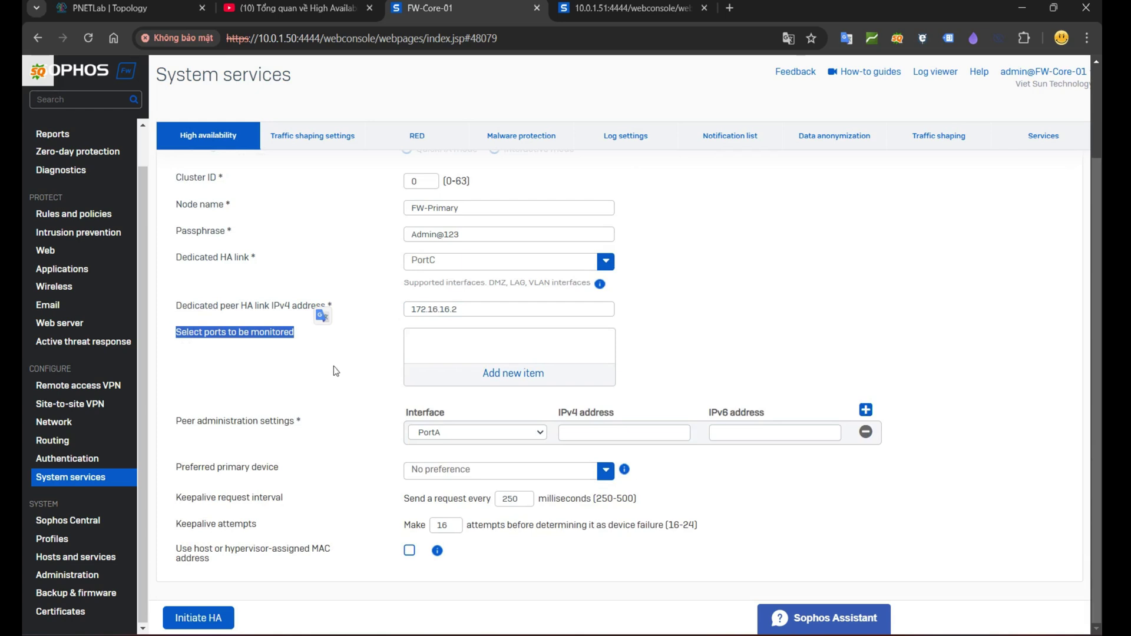
key("alt+Tab")
mouse_move(538, 301)
left_mouse_down()
mouse_move(570, 327)
mouse_move(537, 330)
left_mouse_up()
mouse_move(628, 317)
left_mouse_down()
mouse_move(642, 344)
mouse_move(626, 344)
left_mouse_up()
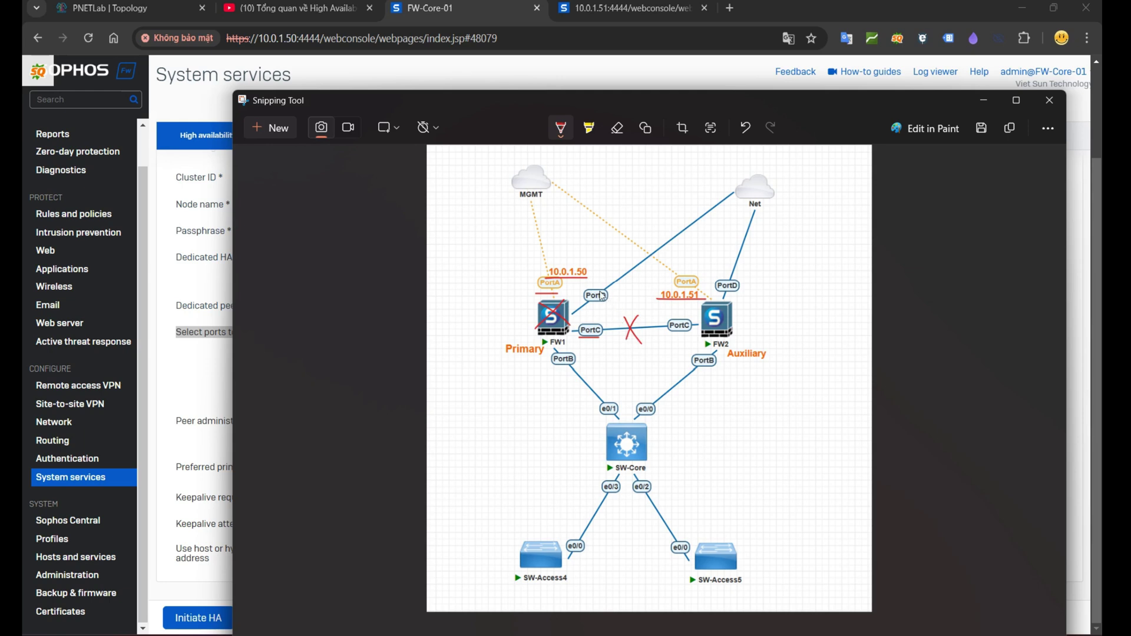
Step: Draw a red X over FW1's PortD link to Net and tick FW1's PortD and PortB
mouse_move(611, 279)
left_mouse_down()
mouse_move(637, 302)
mouse_move(611, 299)
left_mouse_up()
left_click_drag(581, 298, 602, 281)
mouse_move(557, 361)
left_mouse_down()
mouse_move(567, 368)
mouse_move(577, 354)
left_mouse_up()
Step: Back on the HA form, add PortD as a monitored port
left_click(983, 100)
left_click(517, 375)
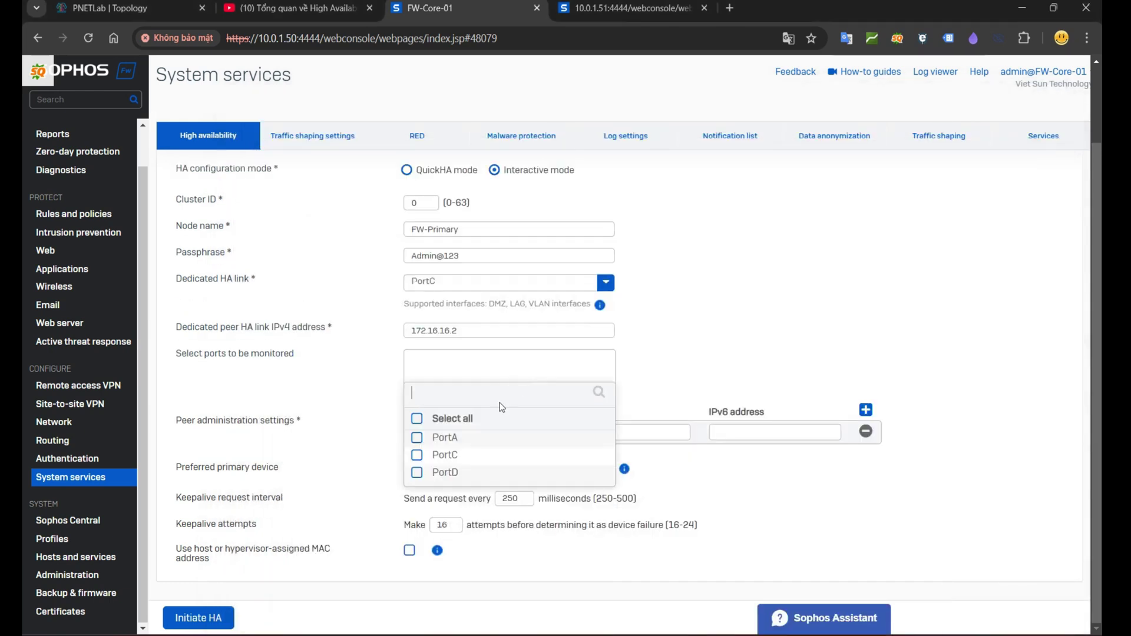
left_click(417, 473)
left_click(513, 498)
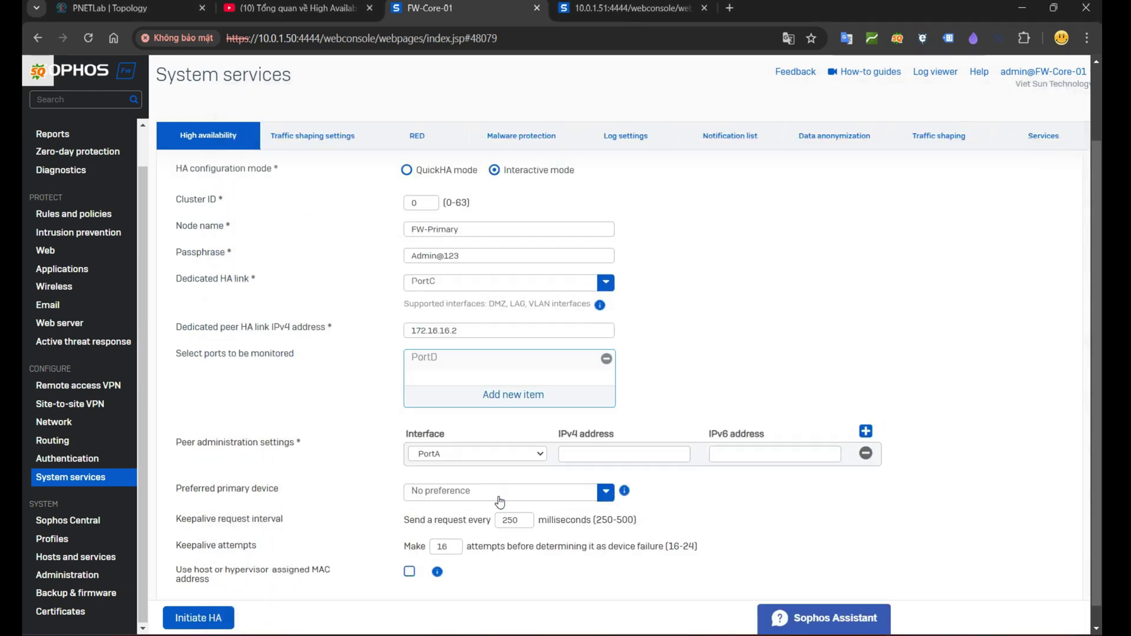
Step: Copy the auxiliary firewall's address and paste 10.0.1.51 as the peer administration IPv4 on PortA
left_click_drag(176, 422, 299, 423)
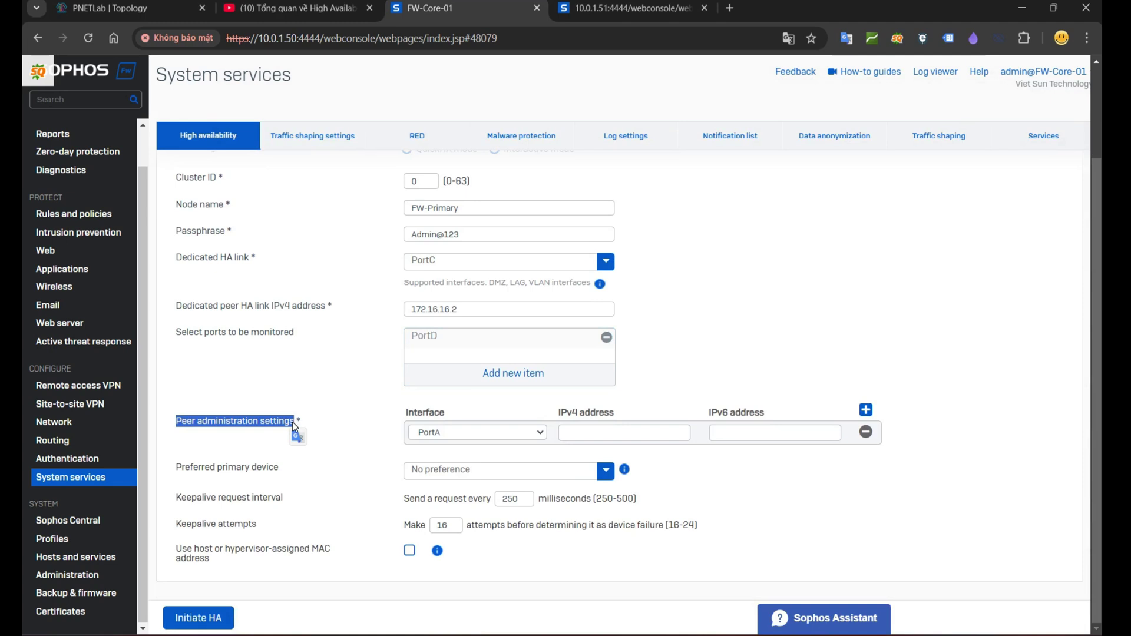
left_click(625, 8)
left_click_drag(298, 39, 263, 43)
key("ctrl+c")
left_click(459, 8)
left_click(586, 436)
key("ctrl+v")
left_click(725, 380)
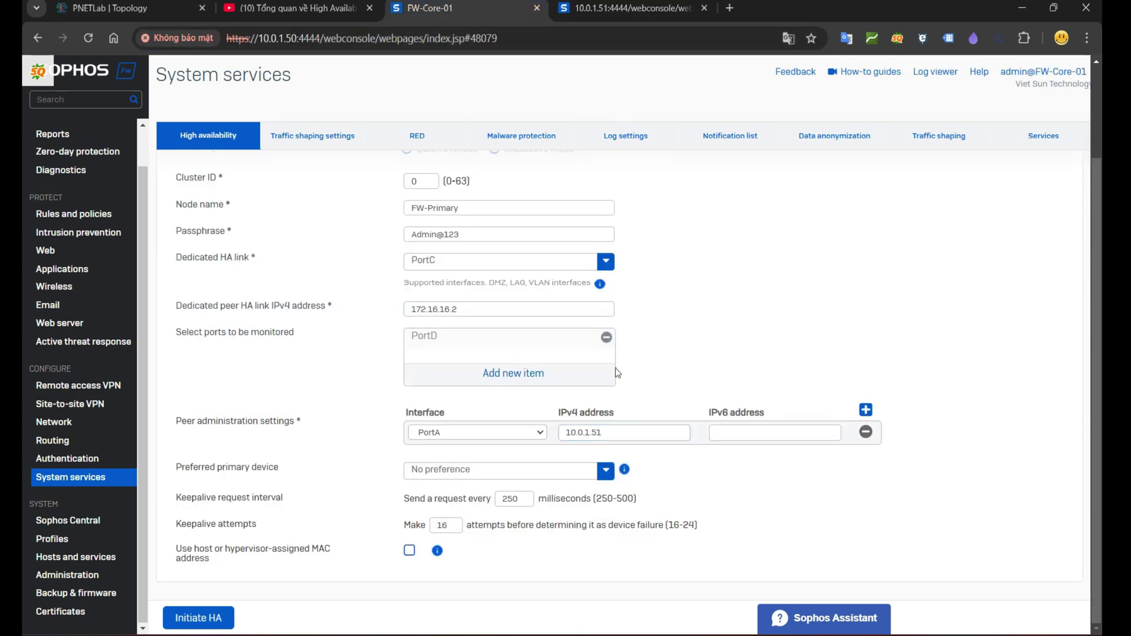
left_click_drag(176, 469, 293, 477)
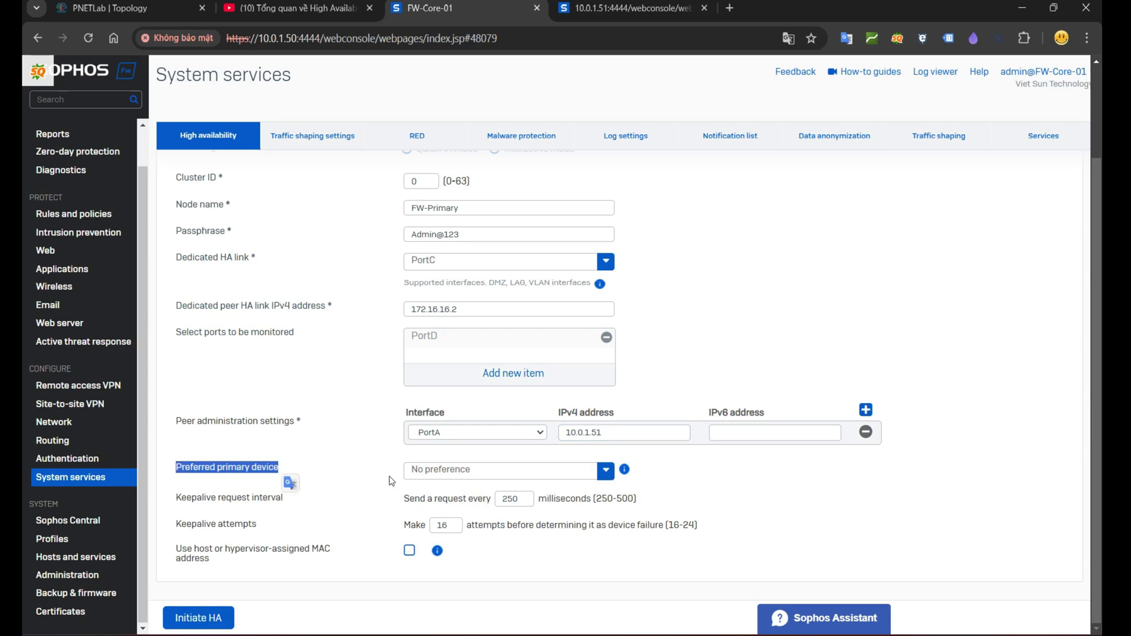
left_click(432, 478)
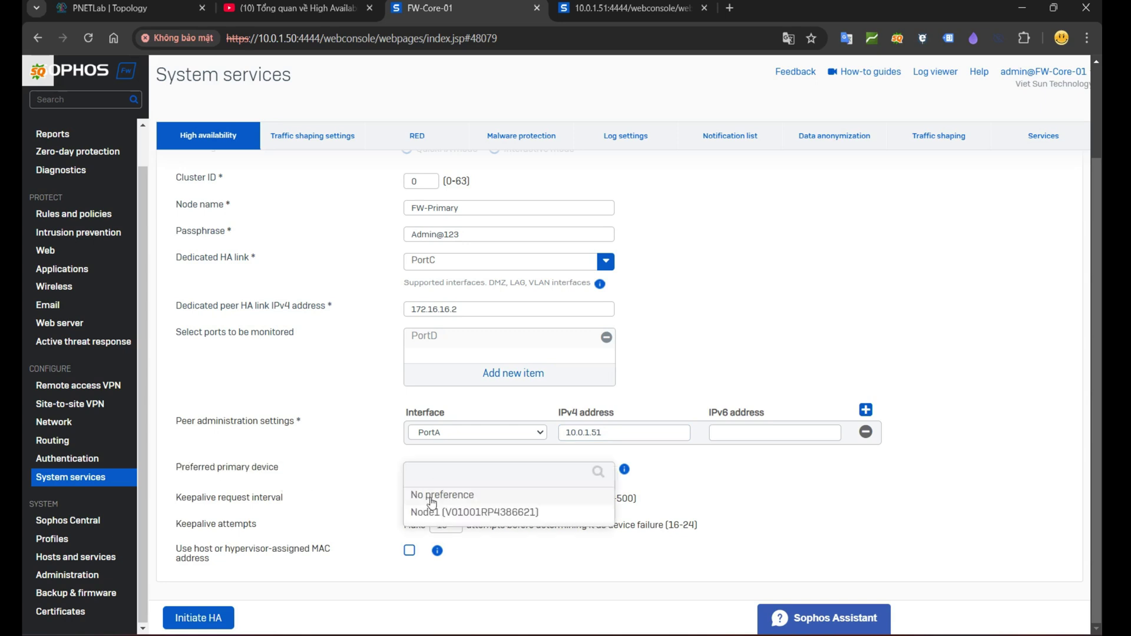
left_click(459, 517)
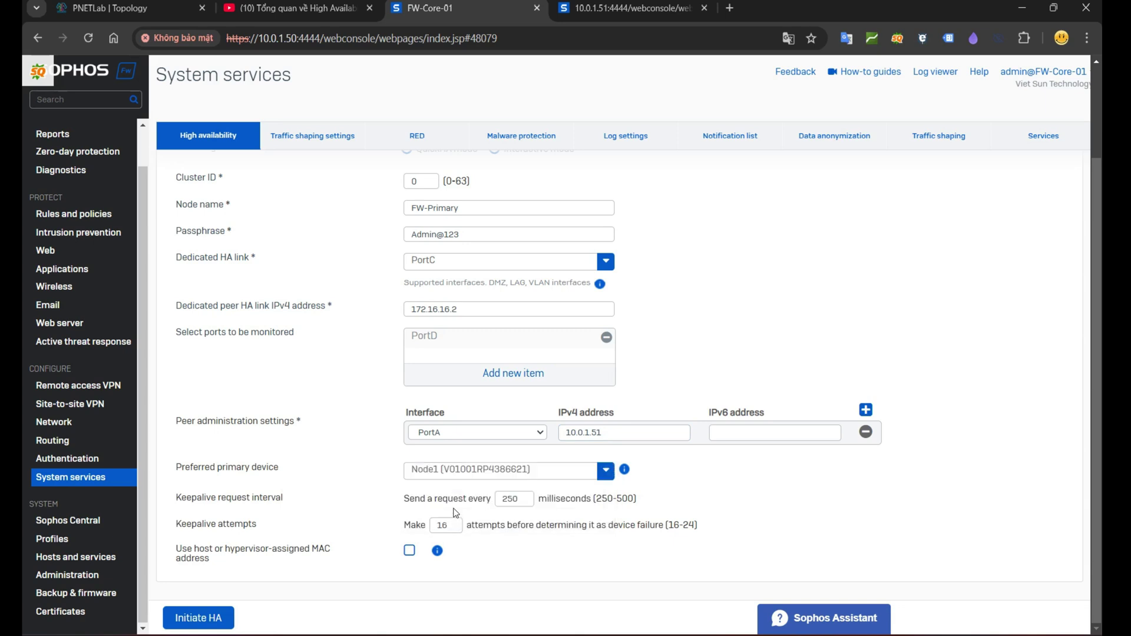
left_click(504, 473)
left_click(427, 502)
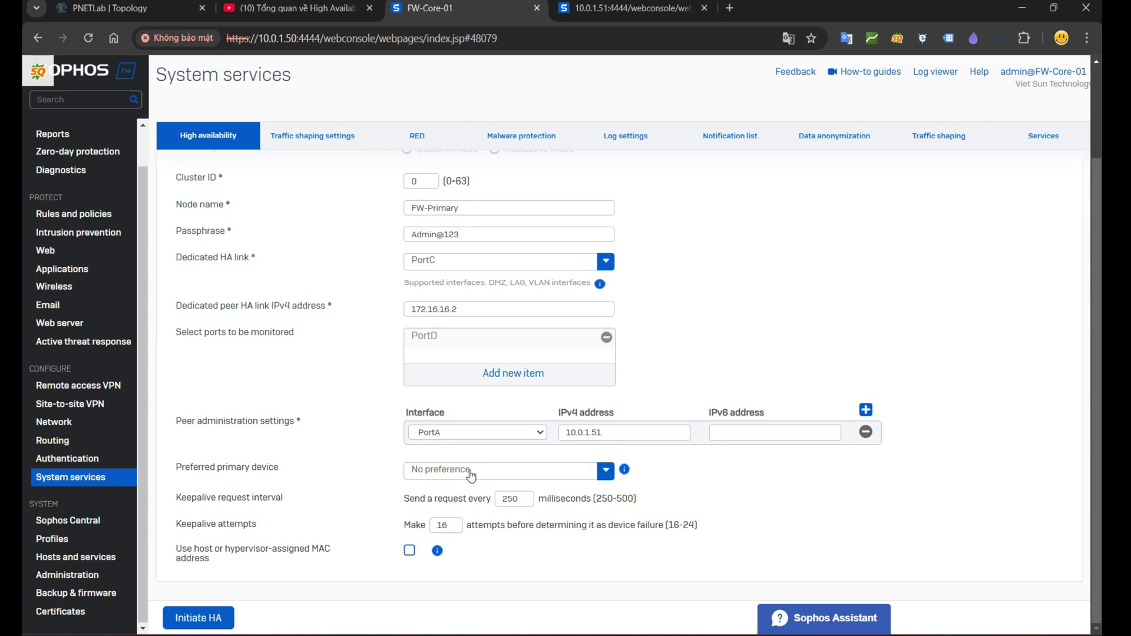
left_click_drag(176, 501, 295, 505)
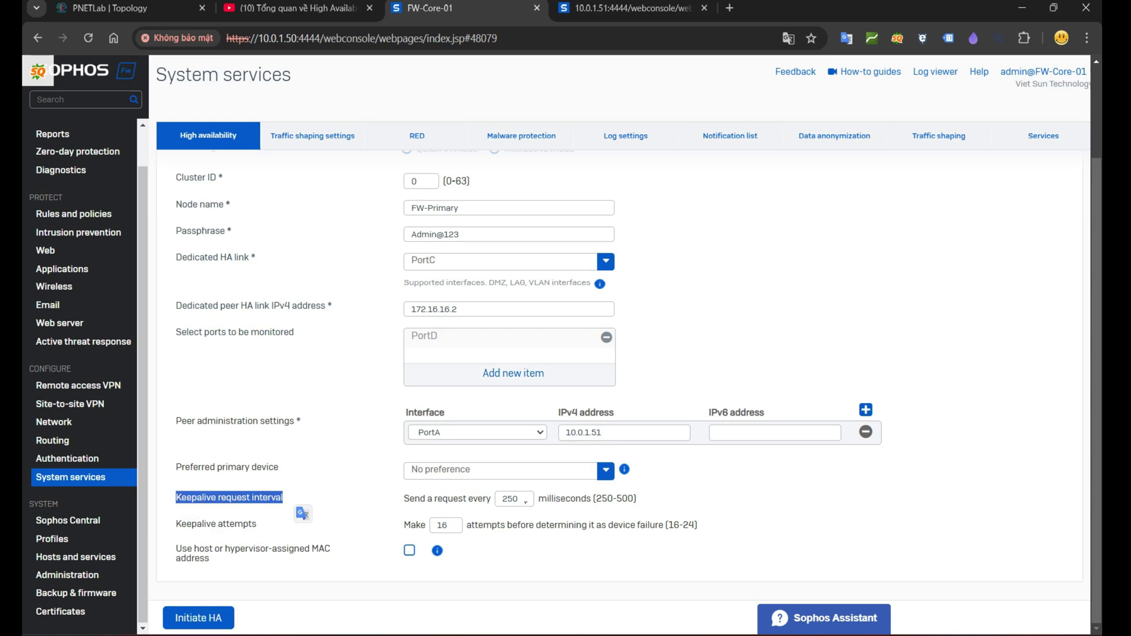
left_click_drag(520, 499, 485, 500)
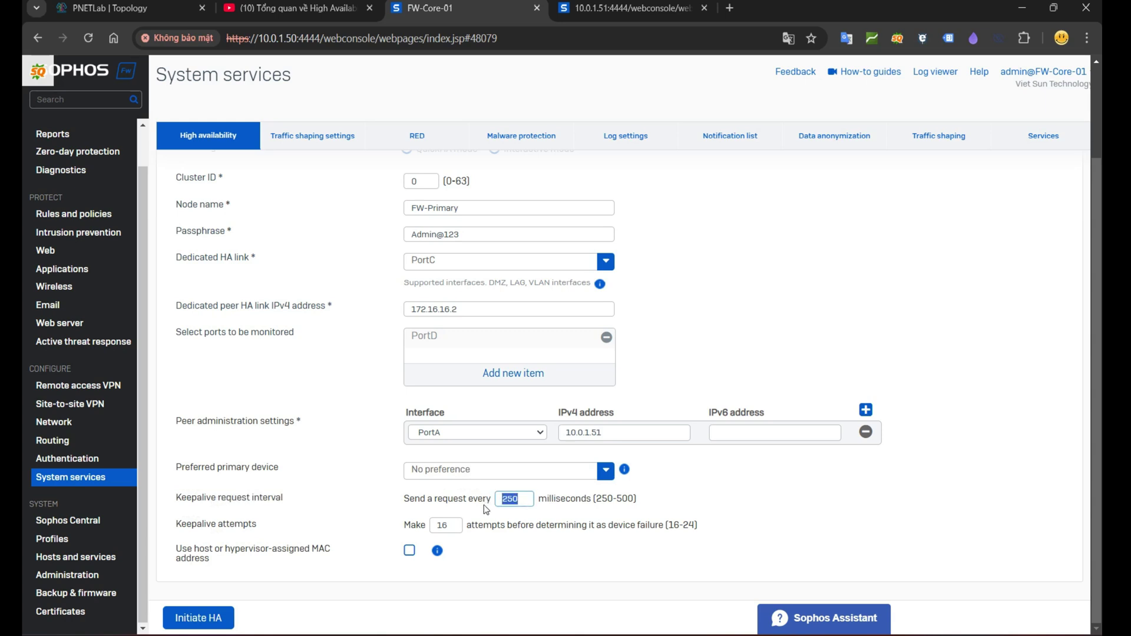
left_click_drag(458, 529, 422, 530)
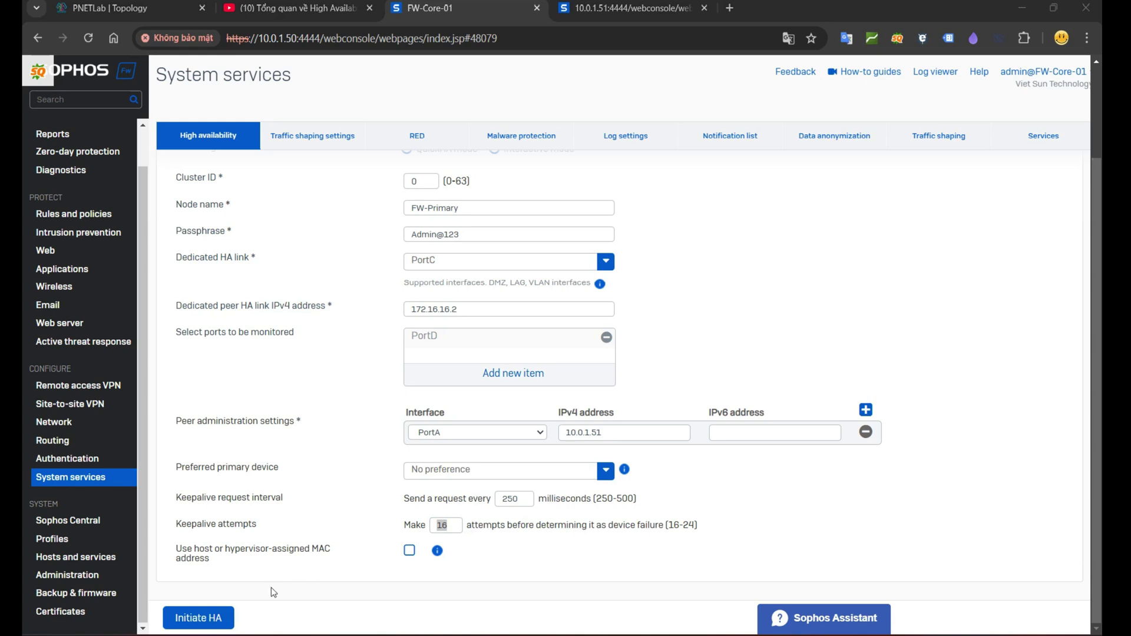
Step: Initiate HA and confirm this device as the primary
left_click(199, 619)
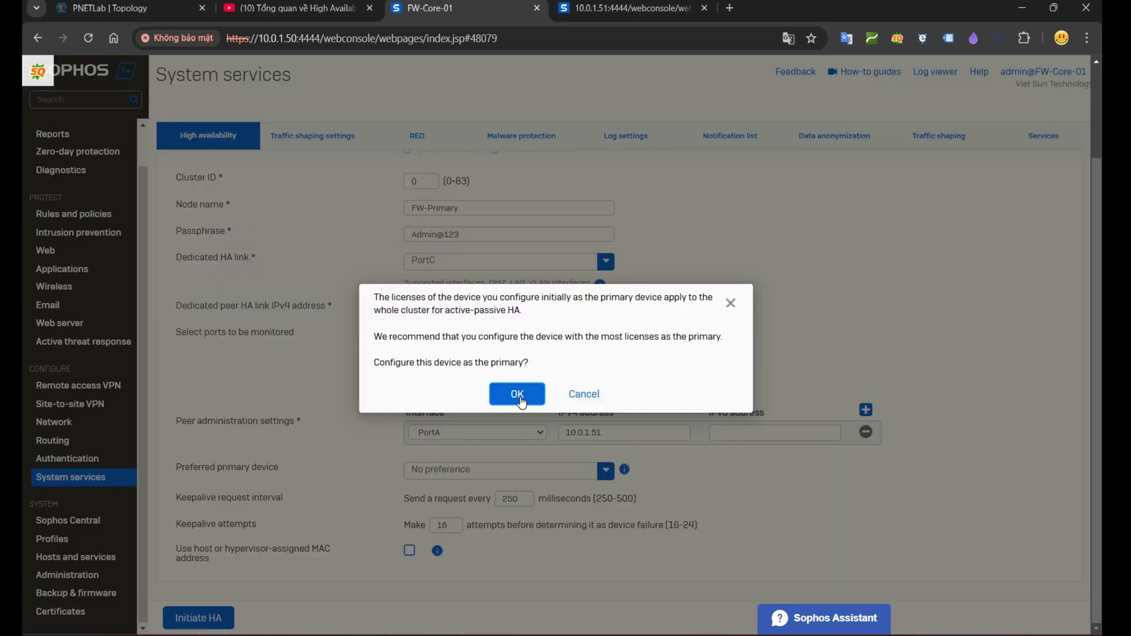
left_click(517, 396)
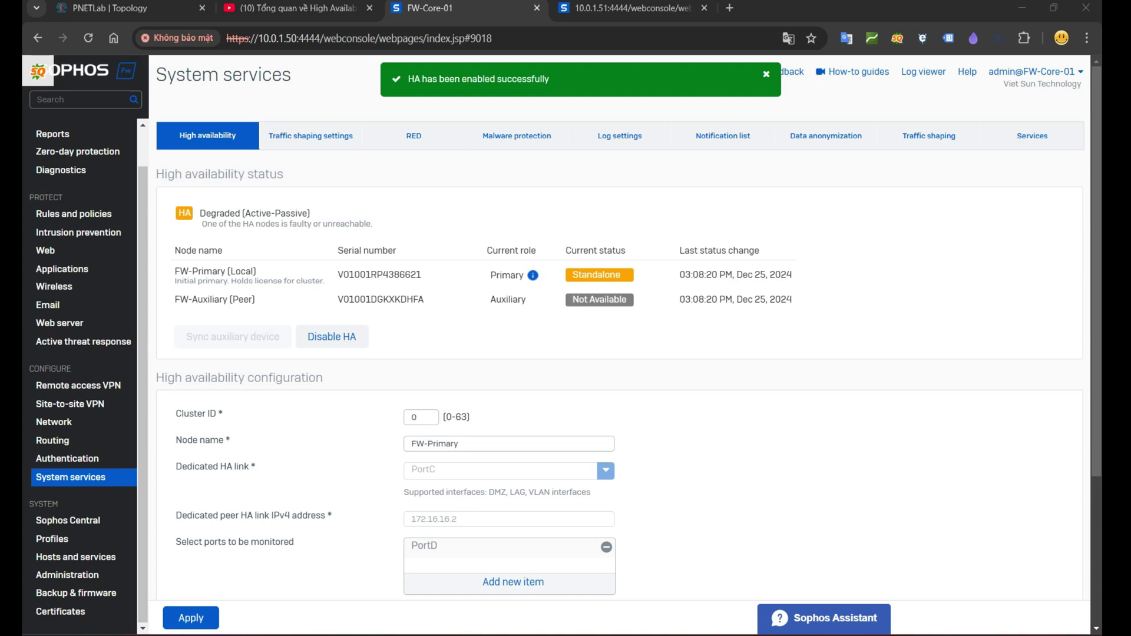
Step: Reload and verify HA reads Connected (Active-Passive), FW-Primary active, FW-Auxiliary passive
key("F5")
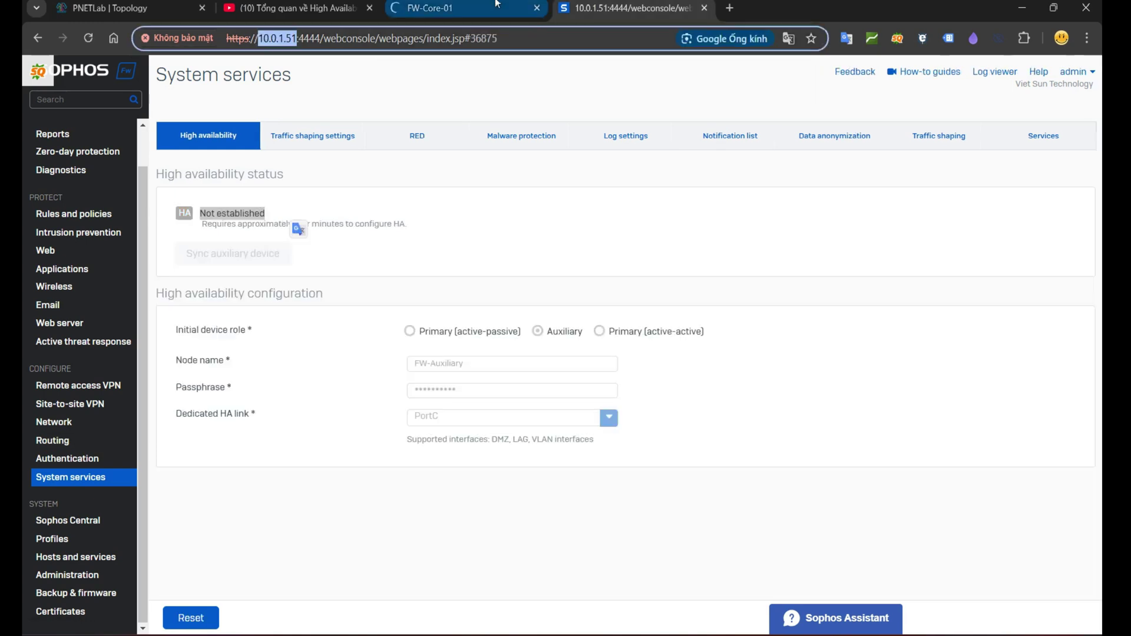
left_click_drag(548, 198, 854, 283)
left_click(729, 275)
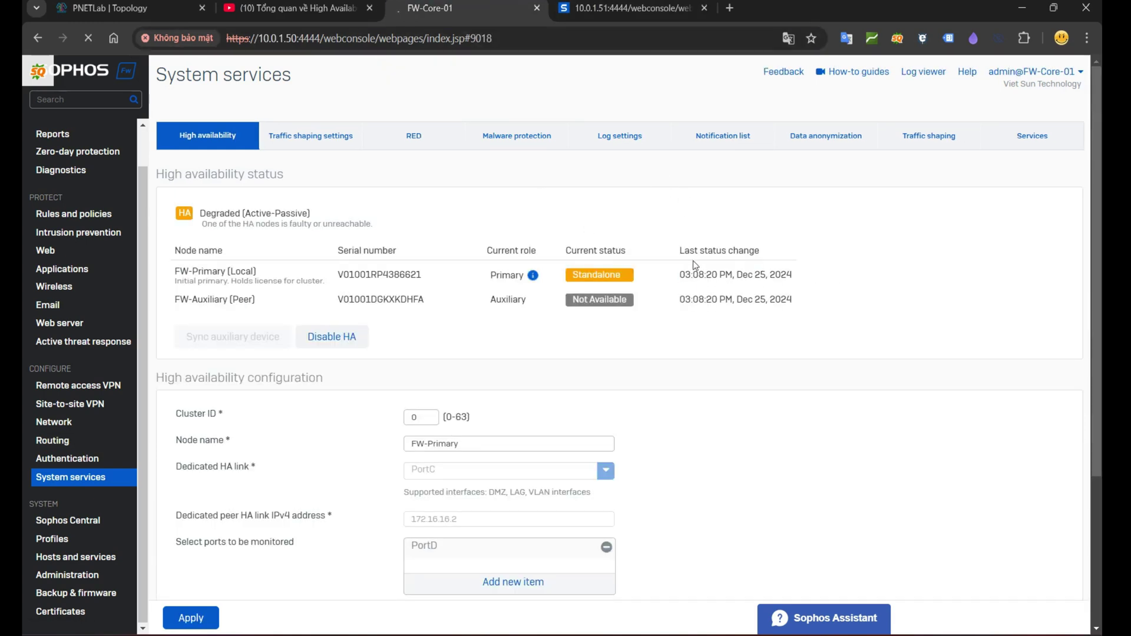
left_click_drag(200, 213, 380, 227)
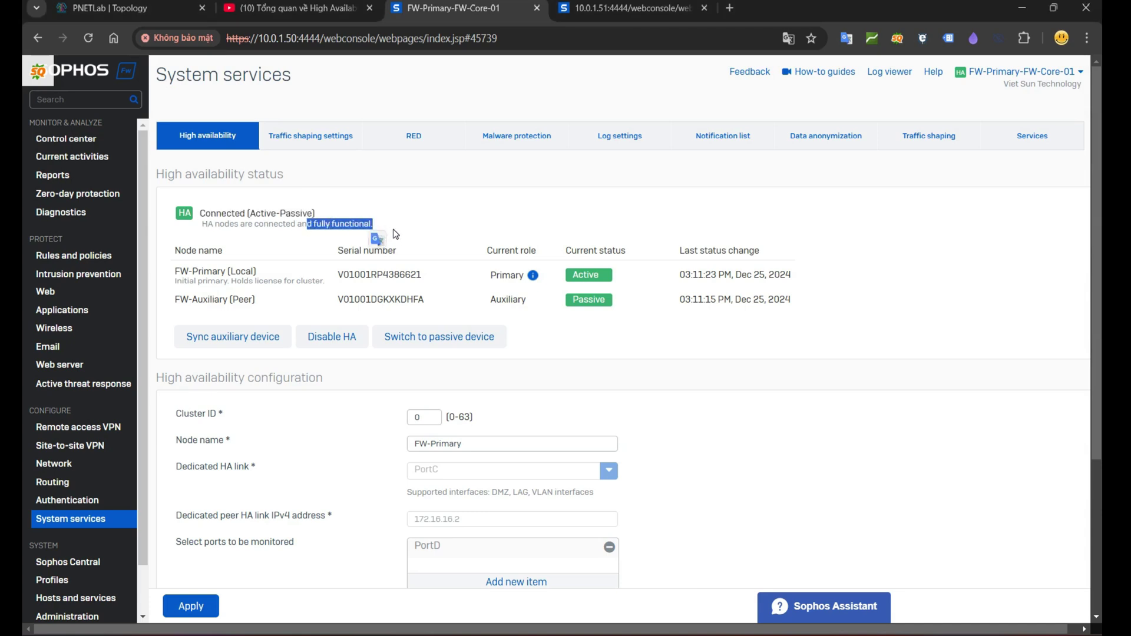